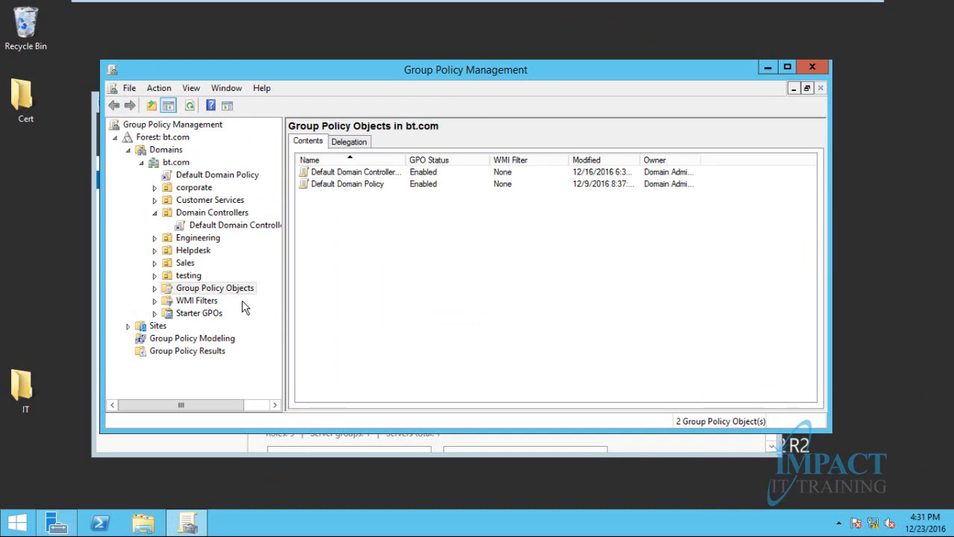
# Select and expand Group Policy Objects under bt.com to show its two default GPOs
pyautogui.click(231, 288)
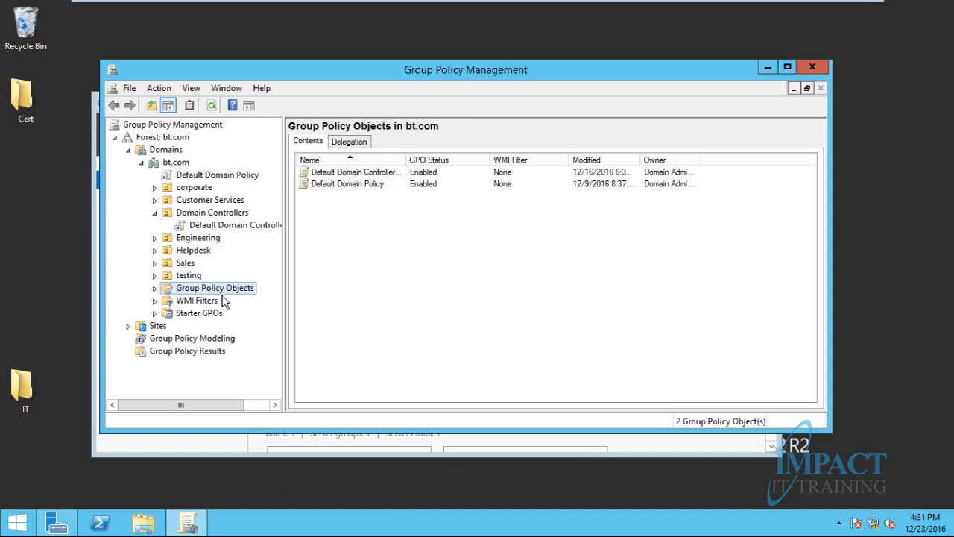
pyautogui.click(154, 290)
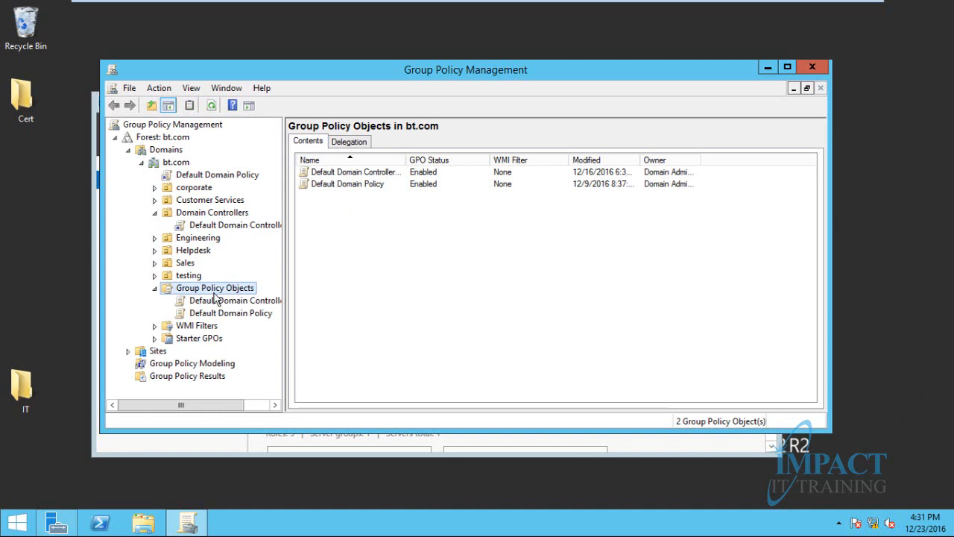
# Open the New GPO dialog from the context menu twice, cancelling it each time
pyautogui.rightClick(374, 234)
pyautogui.rightClick(327, 240)
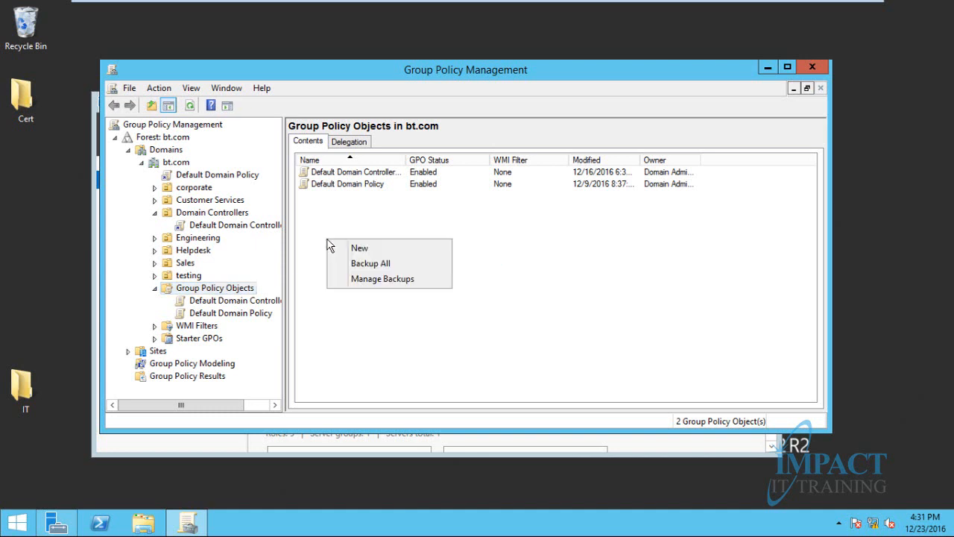
pyautogui.click(370, 247)
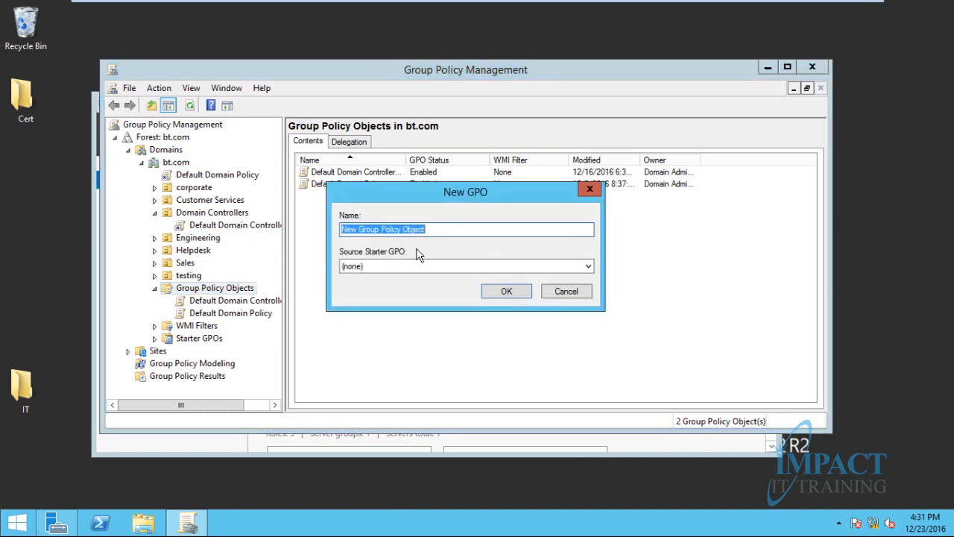
pyautogui.click(568, 292)
pyautogui.rightClick(239, 288)
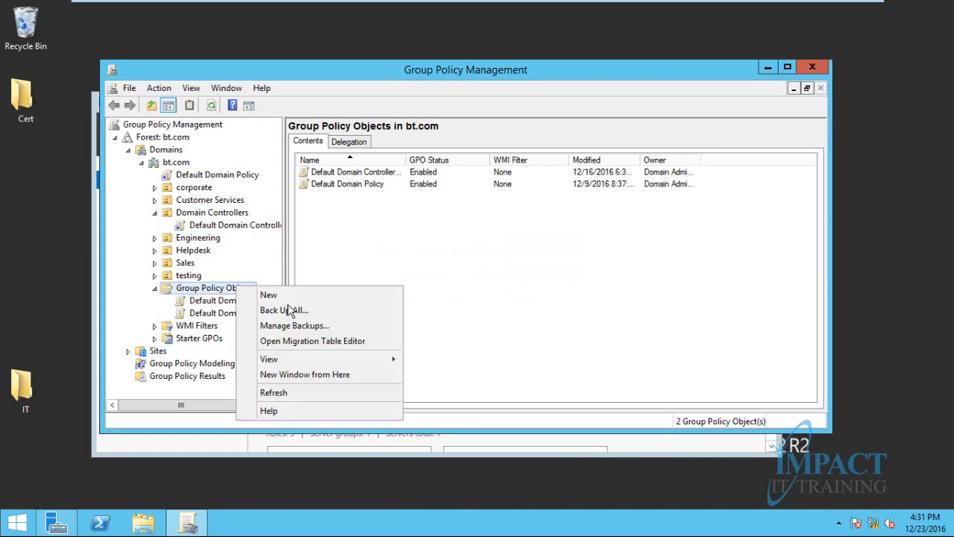
pyautogui.click(287, 298)
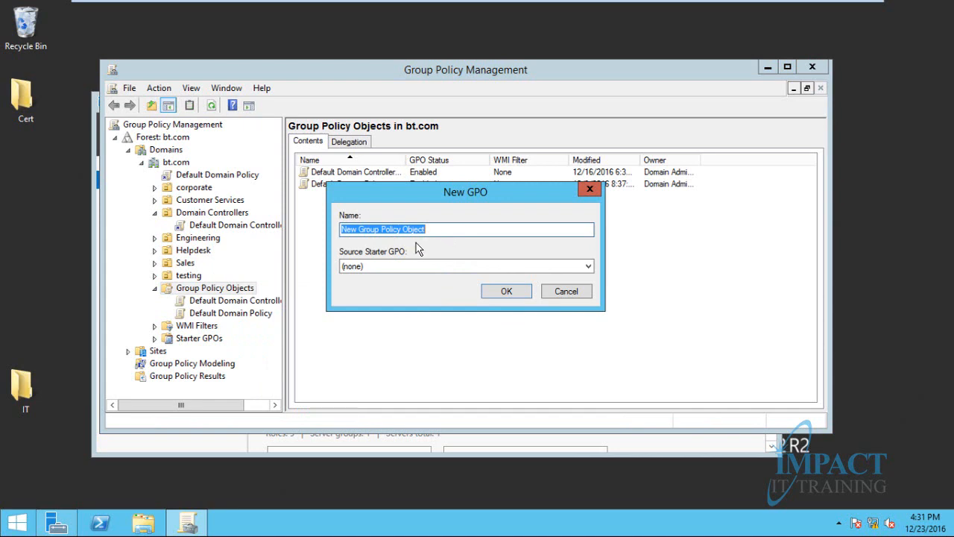
pyautogui.click(566, 292)
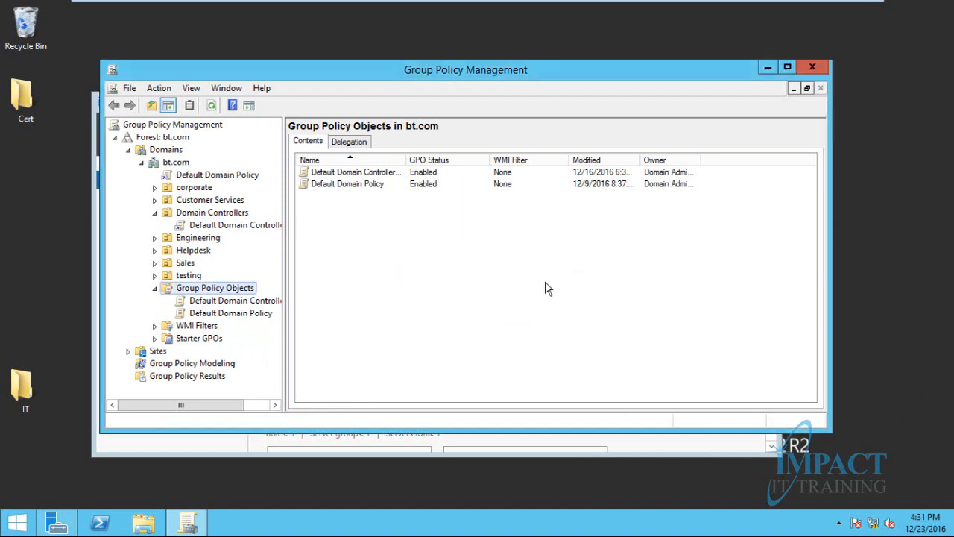
# Try the New GPO option again, cancel once more, then reopen the New GPO dialog from the GPO list
pyautogui.rightClick(240, 290)
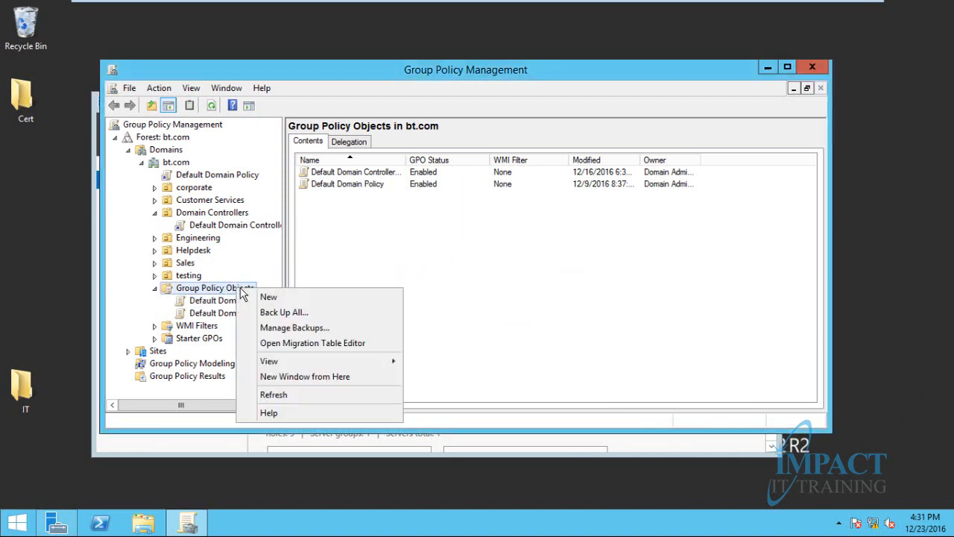
pyautogui.click(290, 298)
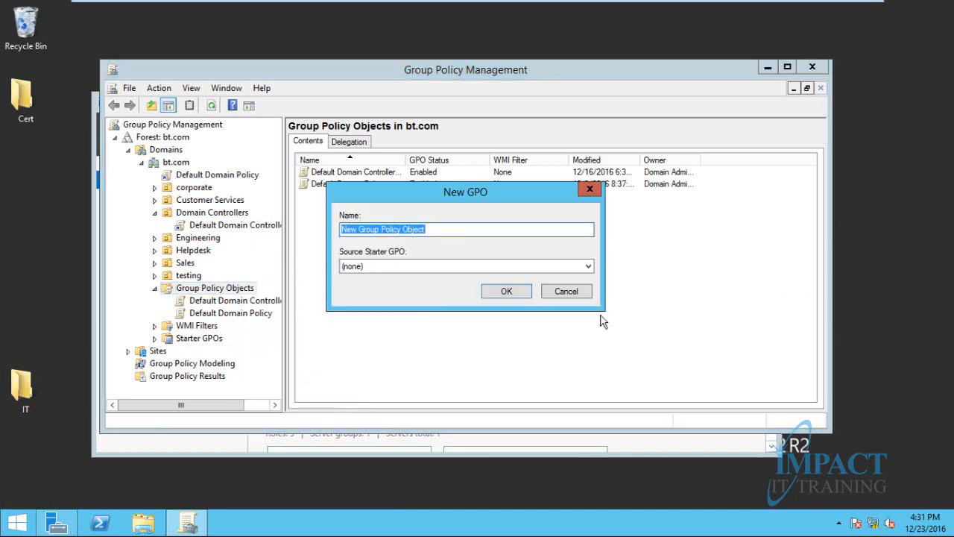
pyautogui.click(585, 292)
pyautogui.rightClick(361, 247)
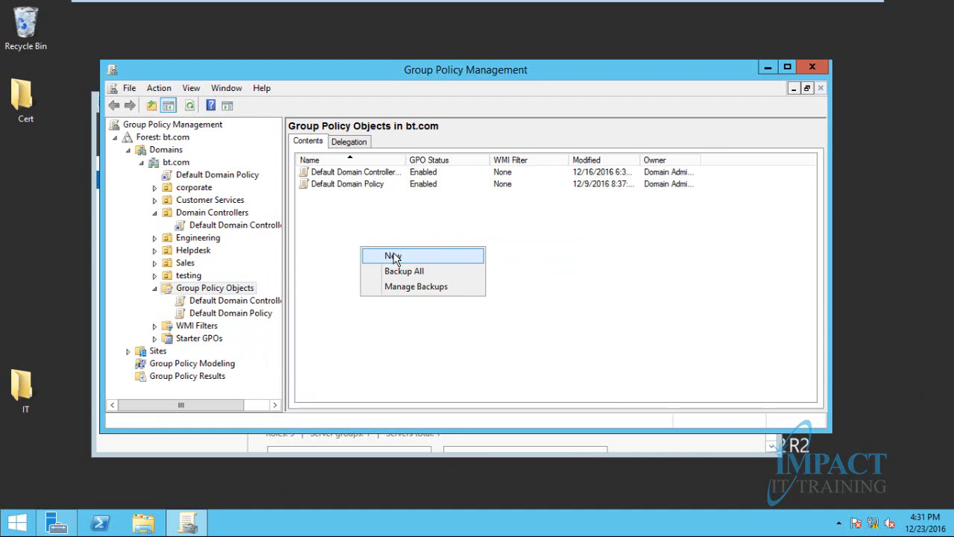
pyautogui.click(299, 233)
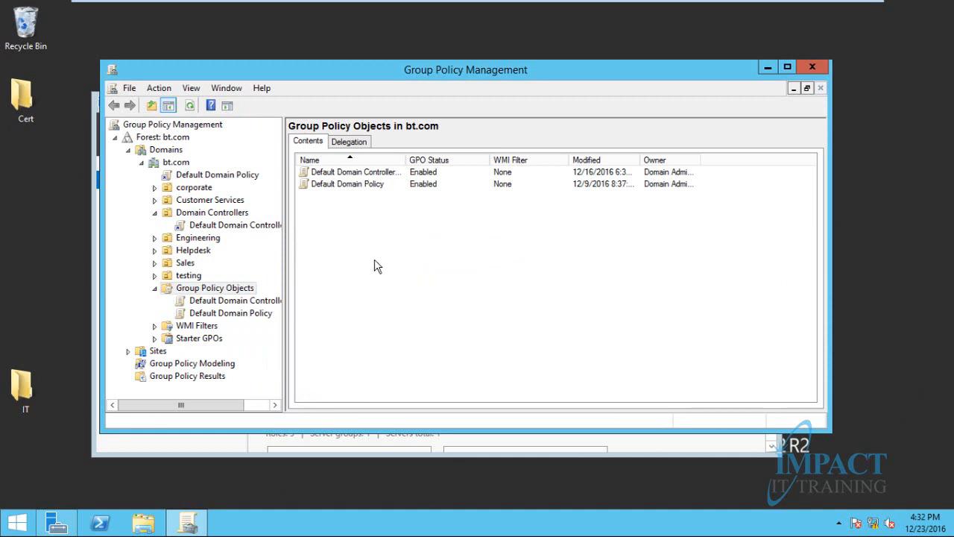
pyautogui.rightClick(363, 235)
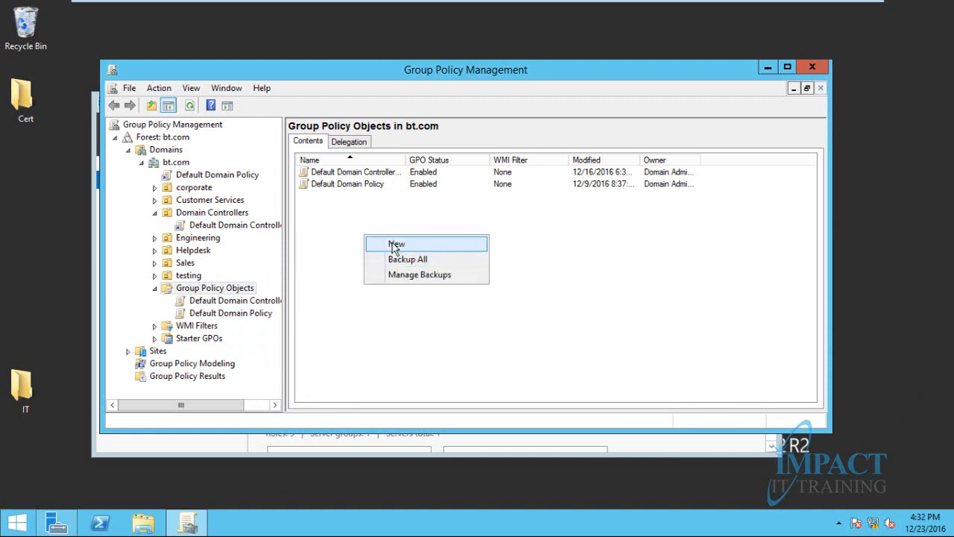
pyautogui.click(391, 240)
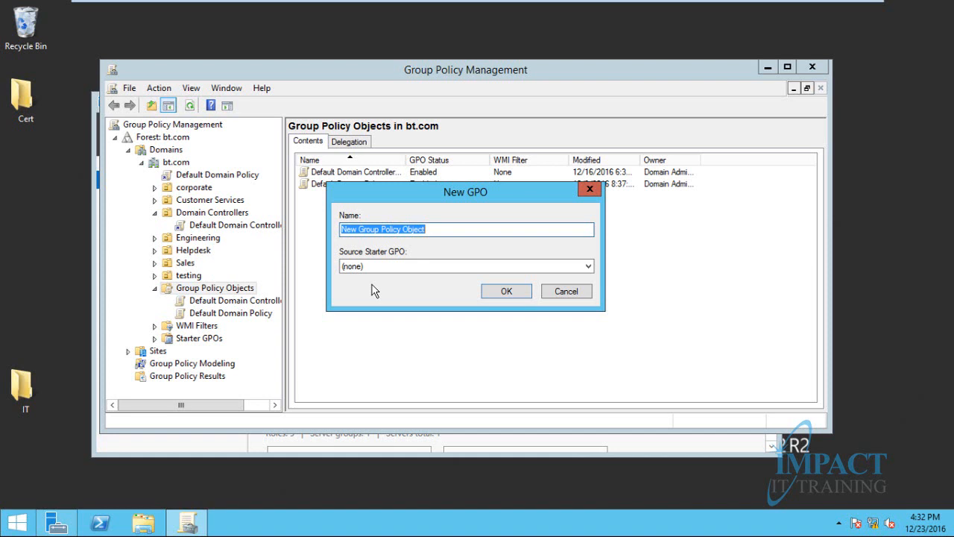
# Name the new GPO 'disable command promt', create it, and select it in the GPO list
pyautogui.write('disable')
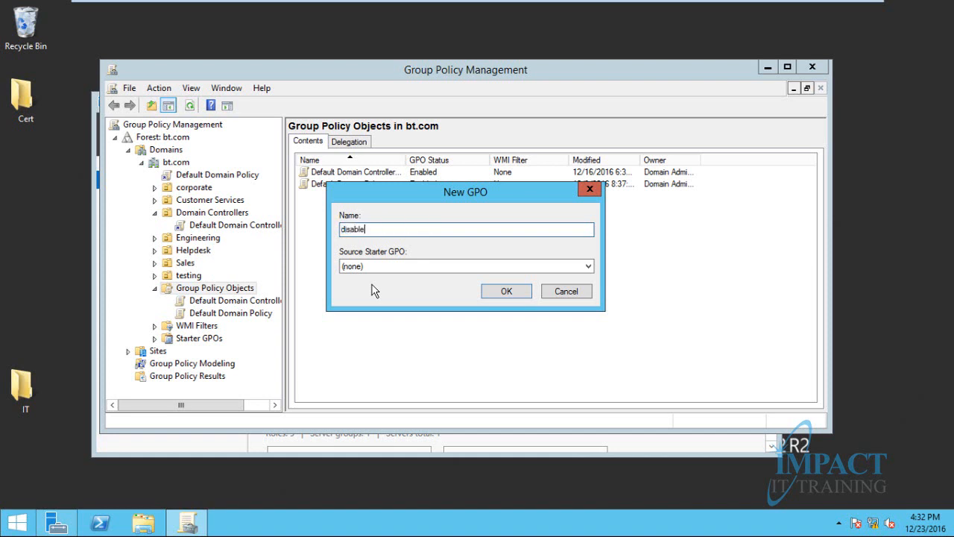
pyautogui.write(' command promt')
pyautogui.click(501, 292)
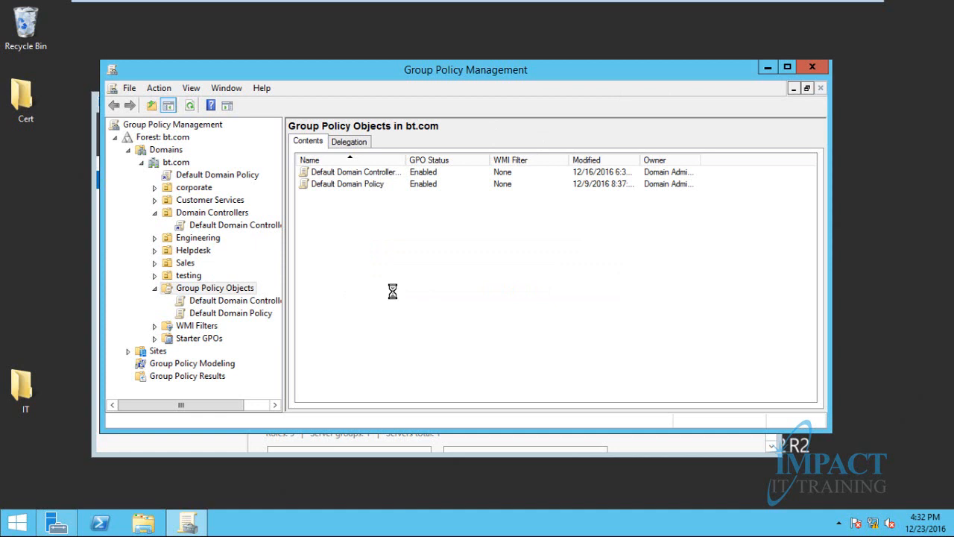
pyautogui.click(347, 187)
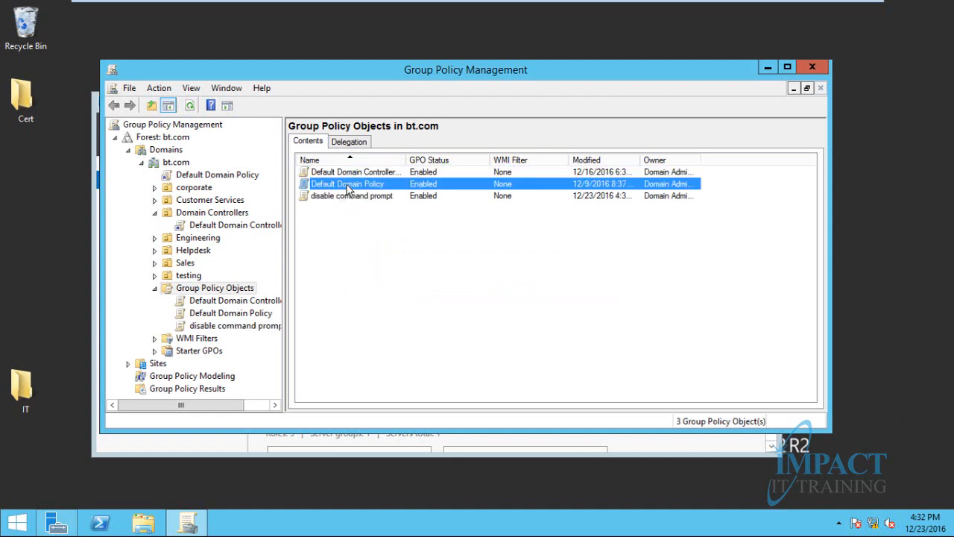
pyautogui.click(339, 196)
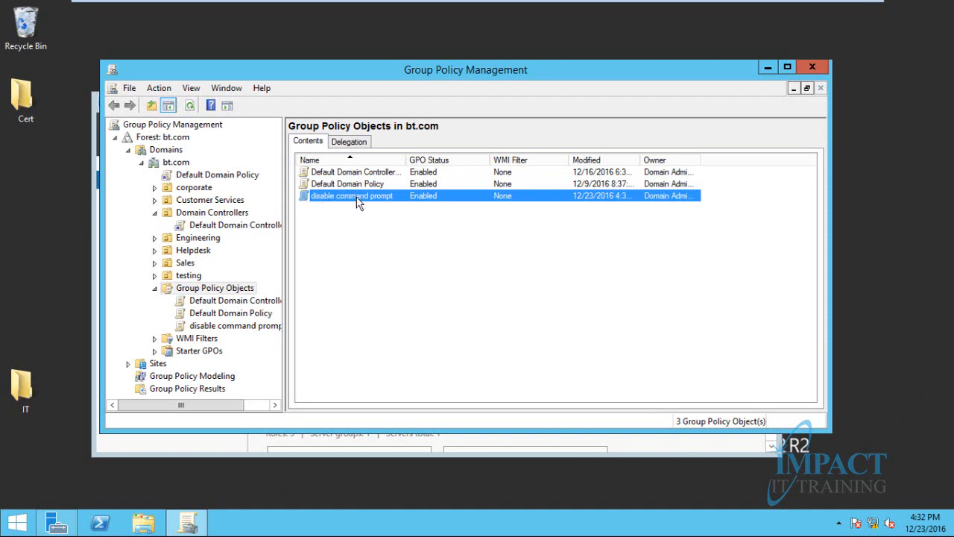
# Edit the disable command prompt GPO and expand User Configuration's Administrative Templates
pyautogui.rightClick(358, 203)
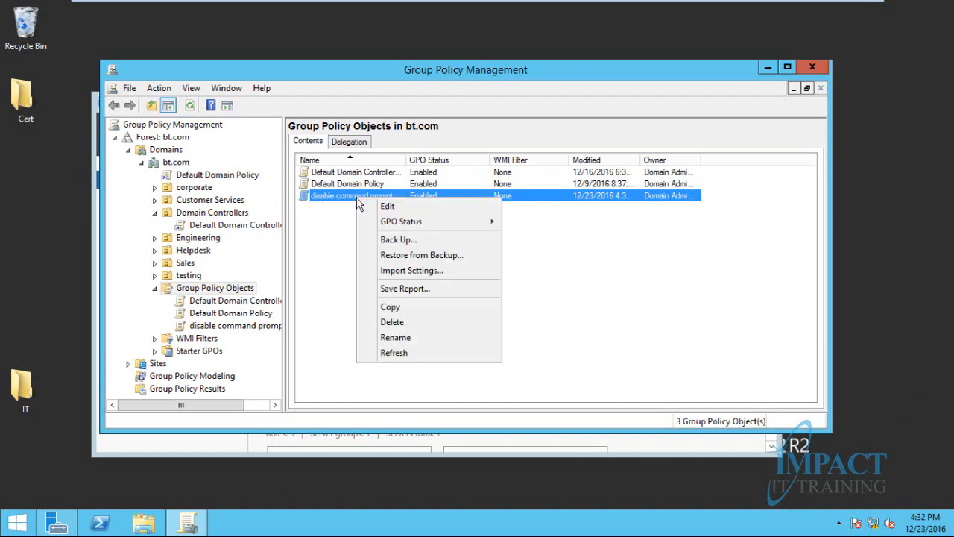
pyautogui.click(397, 206)
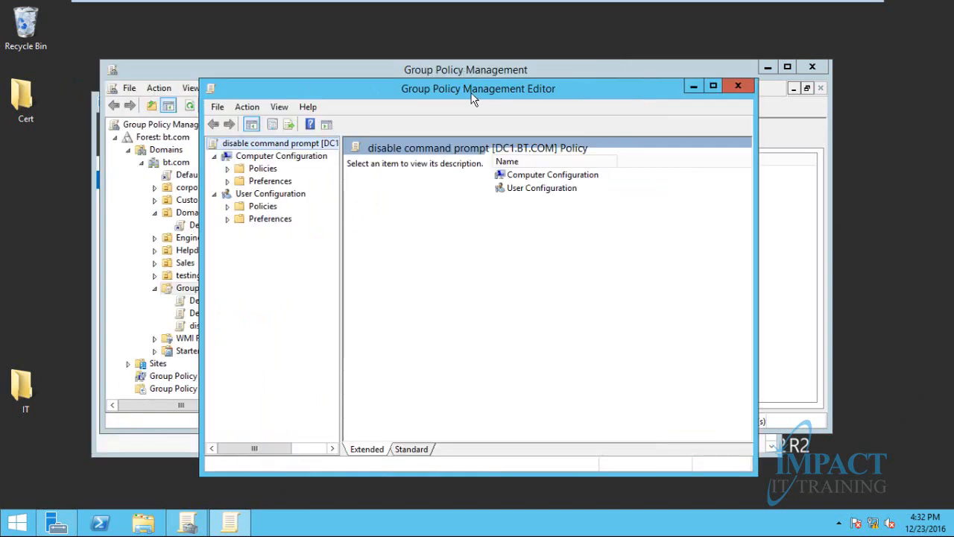
pyautogui.moveTo(471, 94); pyautogui.dragTo(483, 68)
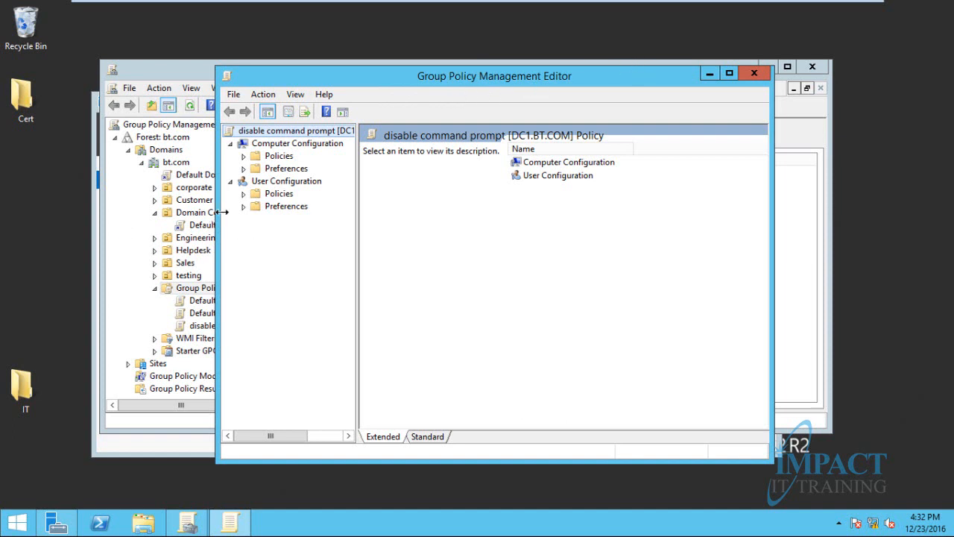
pyautogui.click(243, 193)
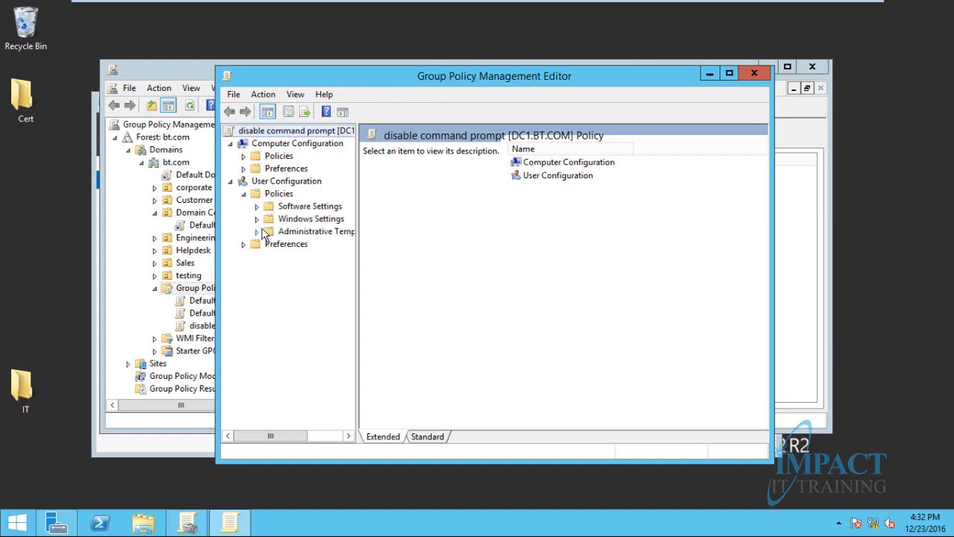
pyautogui.click(256, 233)
pyautogui.click(297, 346)
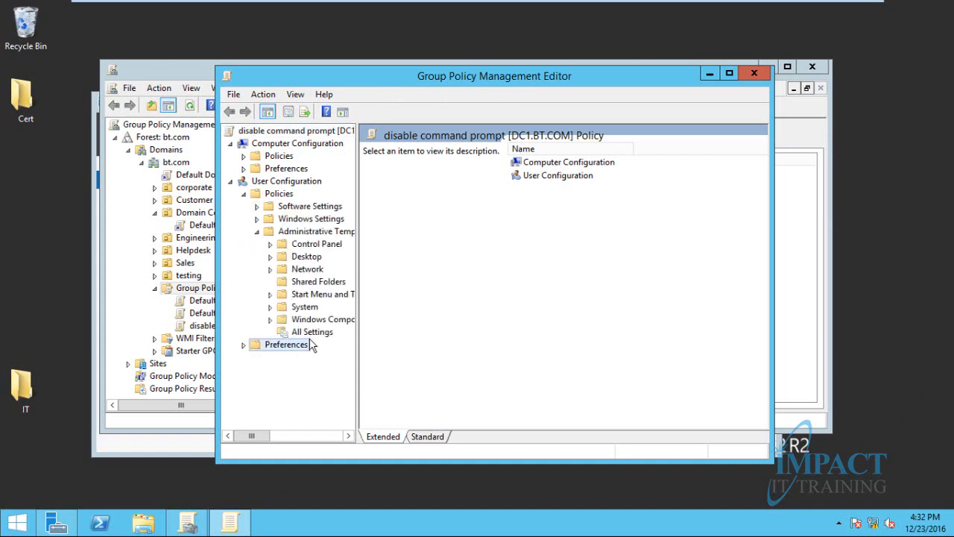
pyautogui.click(292, 334)
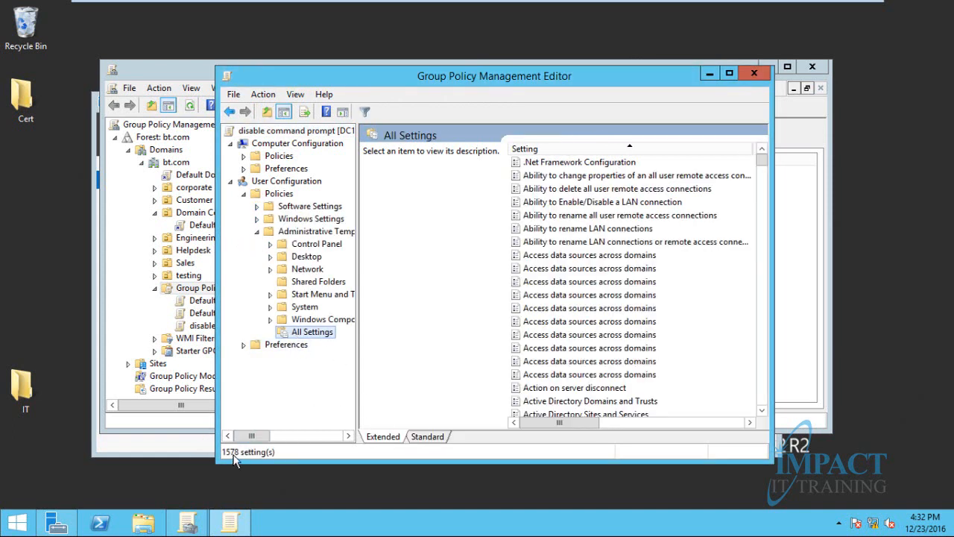
# Expand Computer Configuration's Policies and Administrative Templates, then widen the tree pane
pyautogui.click(243, 168)
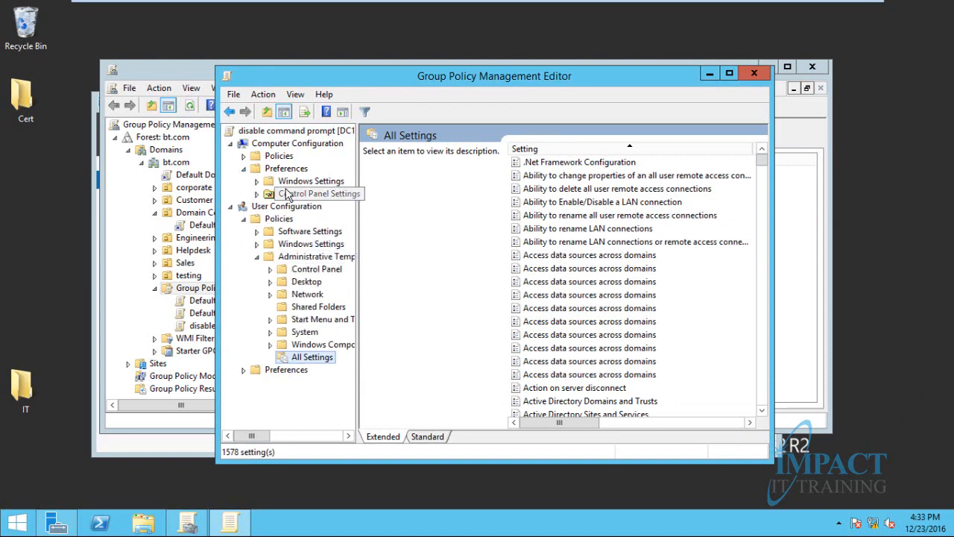
pyautogui.click(243, 156)
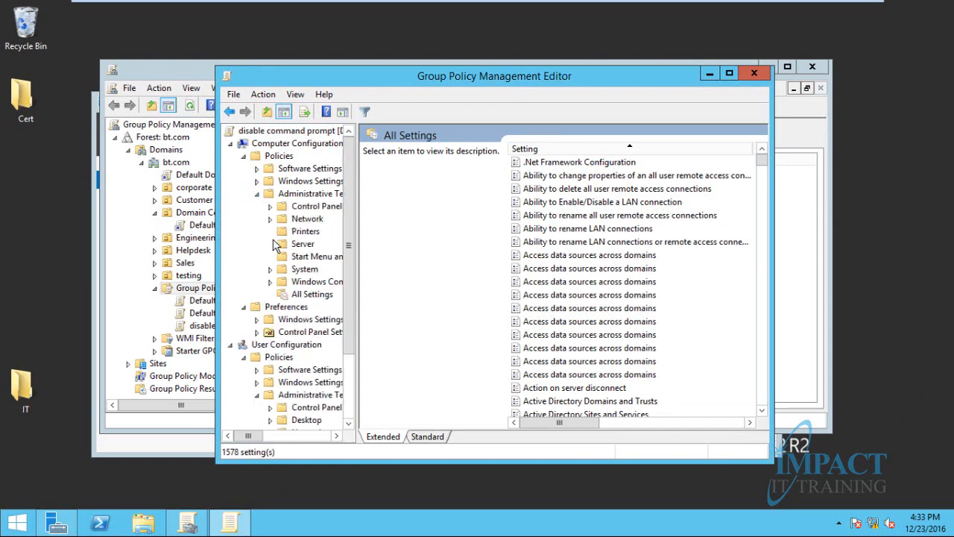
pyautogui.click(302, 295)
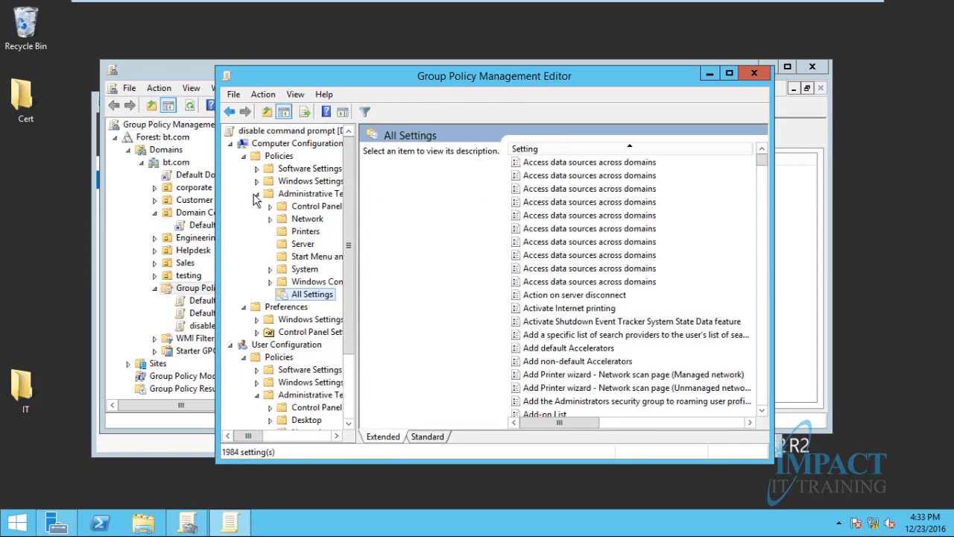
pyautogui.click(256, 195)
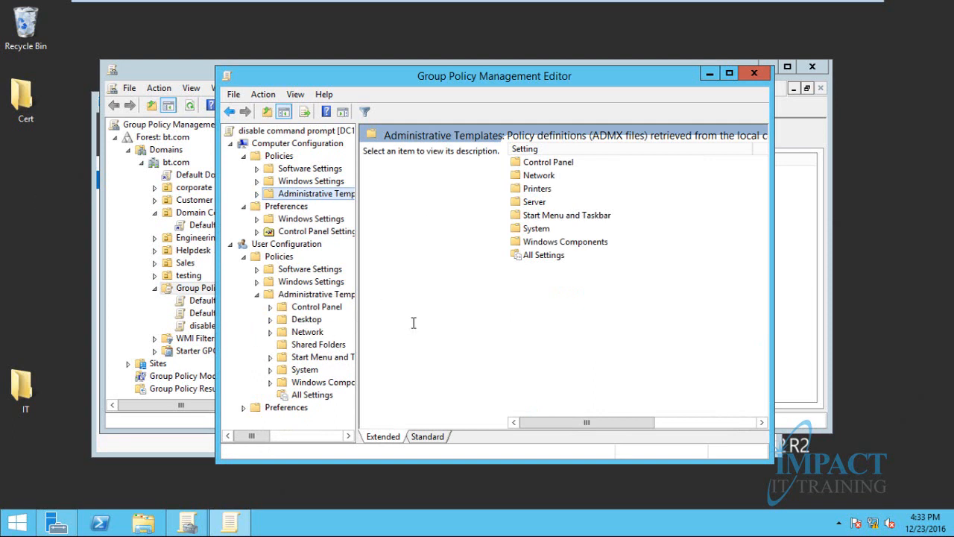
pyautogui.moveTo(356, 292); pyautogui.dragTo(420, 292)
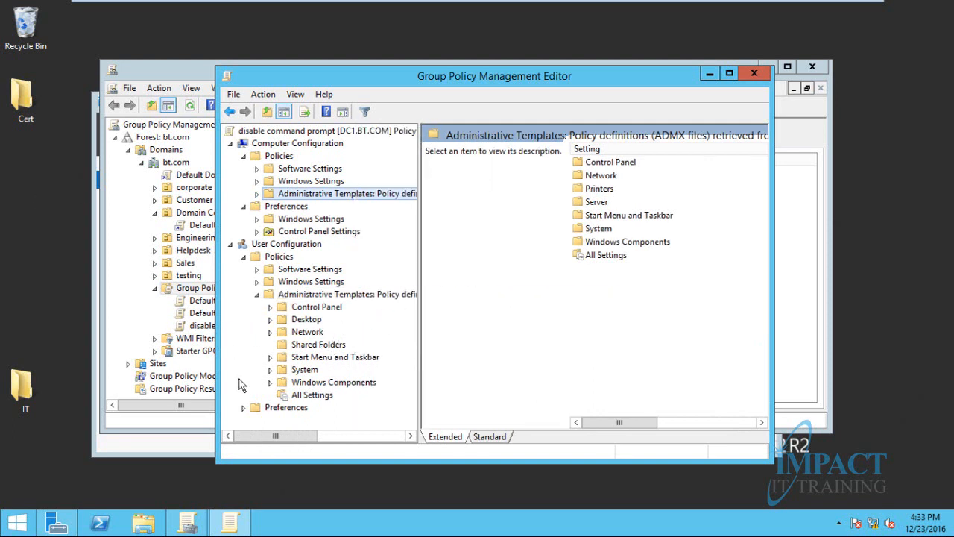
# Show the user System settings in the Standard view and select 'Prevent access to the command prompt'
pyautogui.click(299, 358)
pyautogui.click(299, 370)
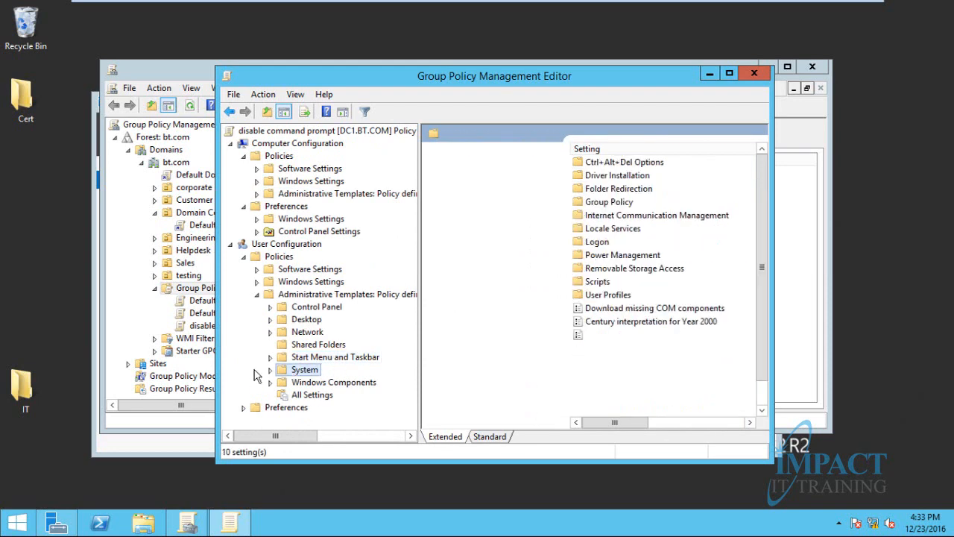
pyautogui.click(486, 437)
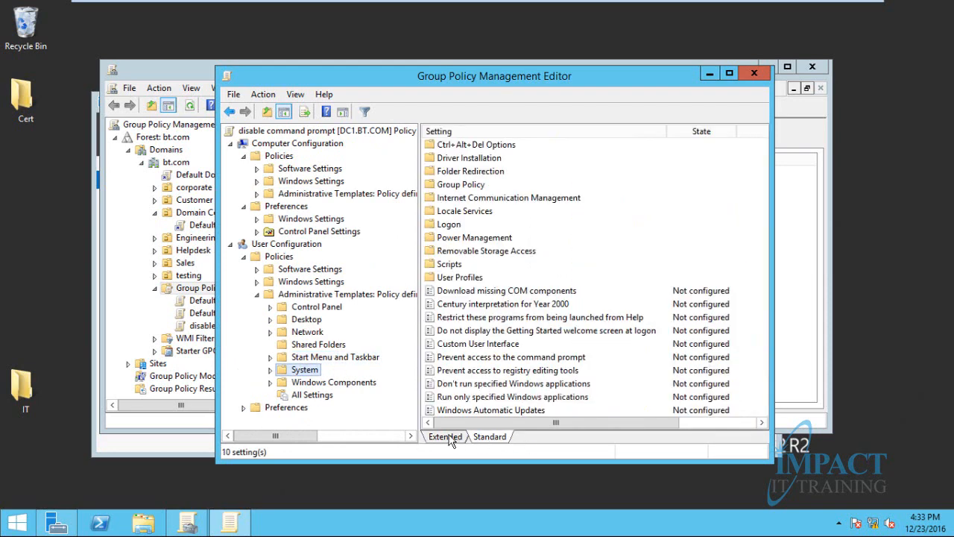
pyautogui.click(447, 439)
pyautogui.click(490, 437)
pyautogui.click(463, 358)
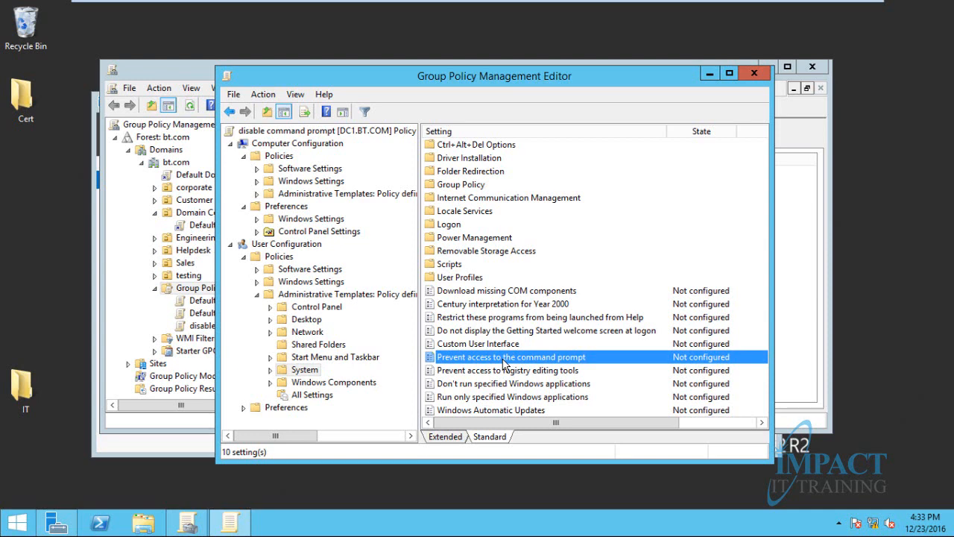
# Set 'Prevent access to the command prompt' to Enabled, apply it, and close the editor
pyautogui.doubleClick(546, 361)
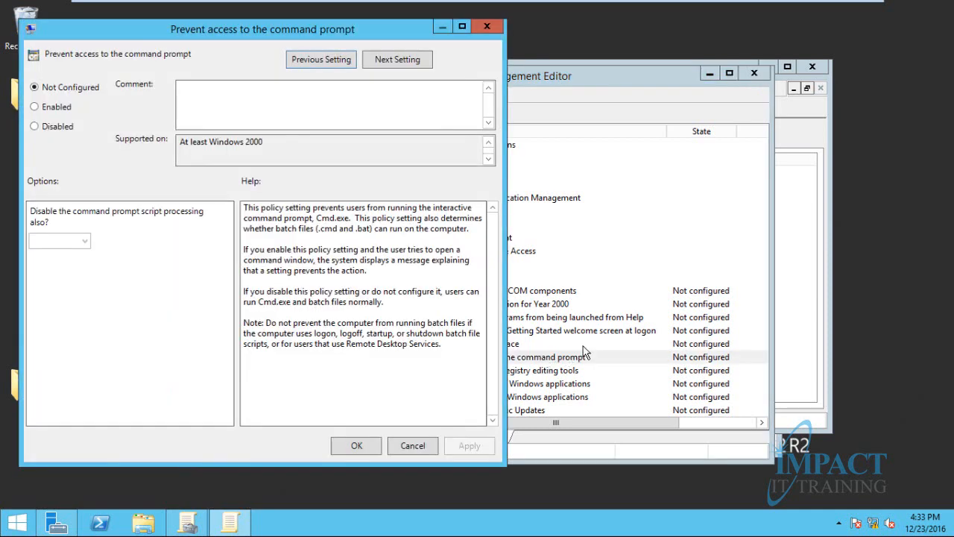
pyautogui.moveTo(288, 21); pyautogui.dragTo(352, 31)
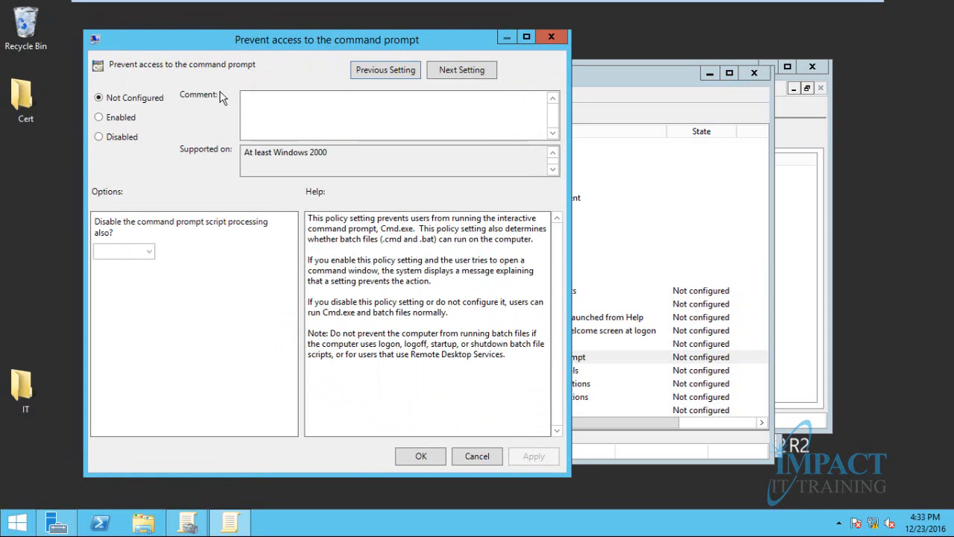
pyautogui.click(131, 117)
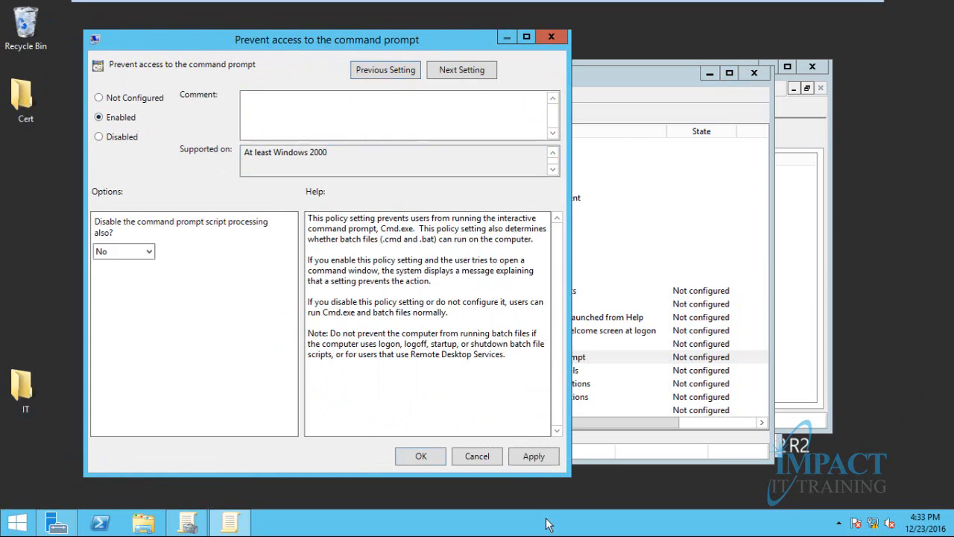
pyautogui.click(538, 463)
pyautogui.click(438, 462)
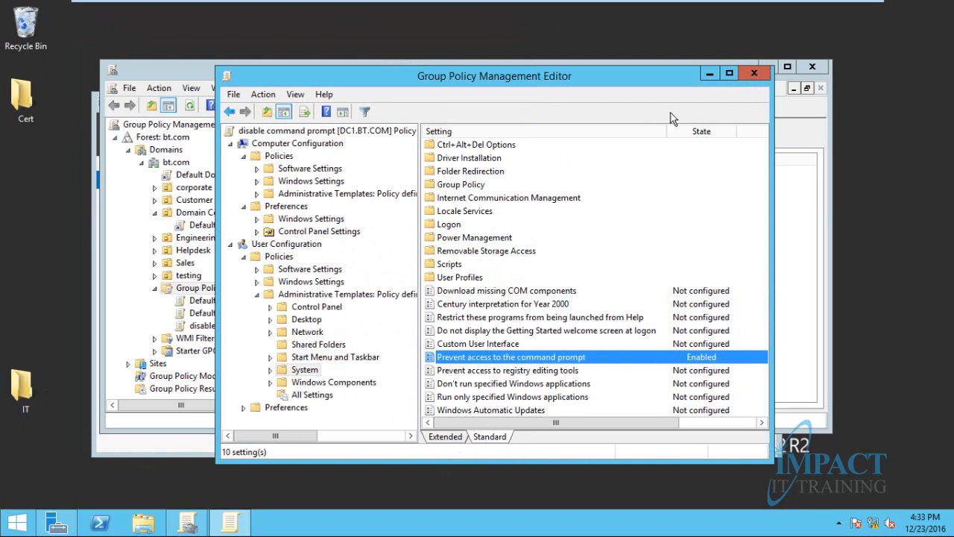
pyautogui.click(754, 74)
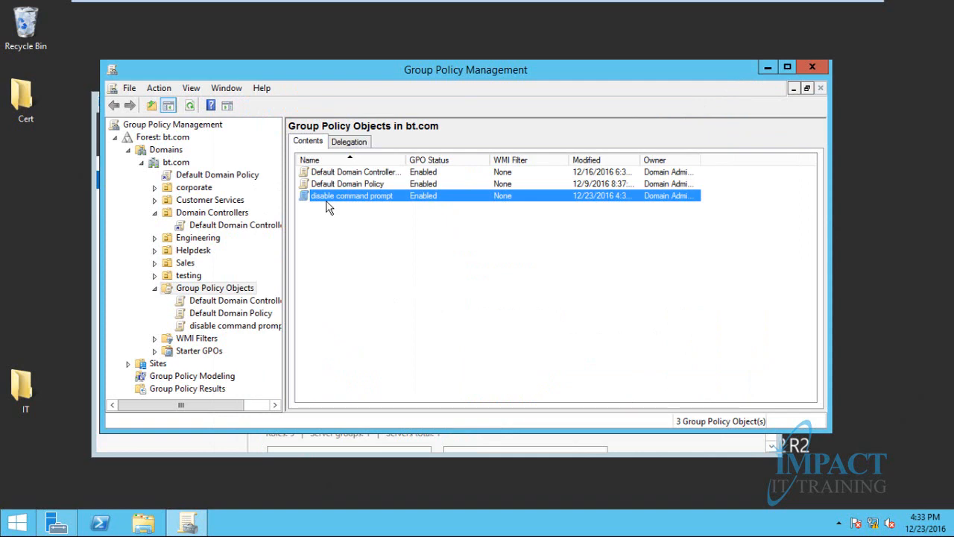
# Check the Helpdesk OU's Linked Group Policy Objects, then minimize Group Policy Management
pyautogui.click(206, 252)
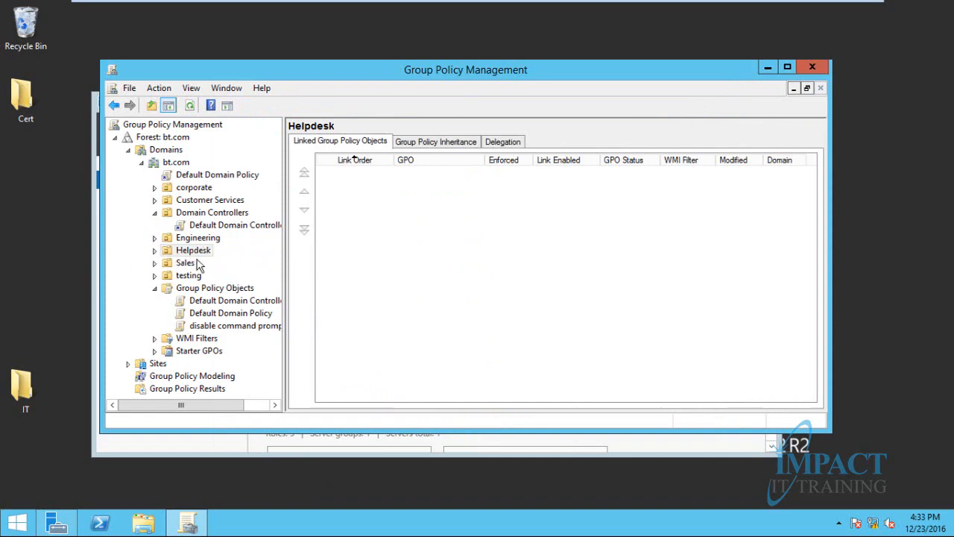
pyautogui.click(188, 528)
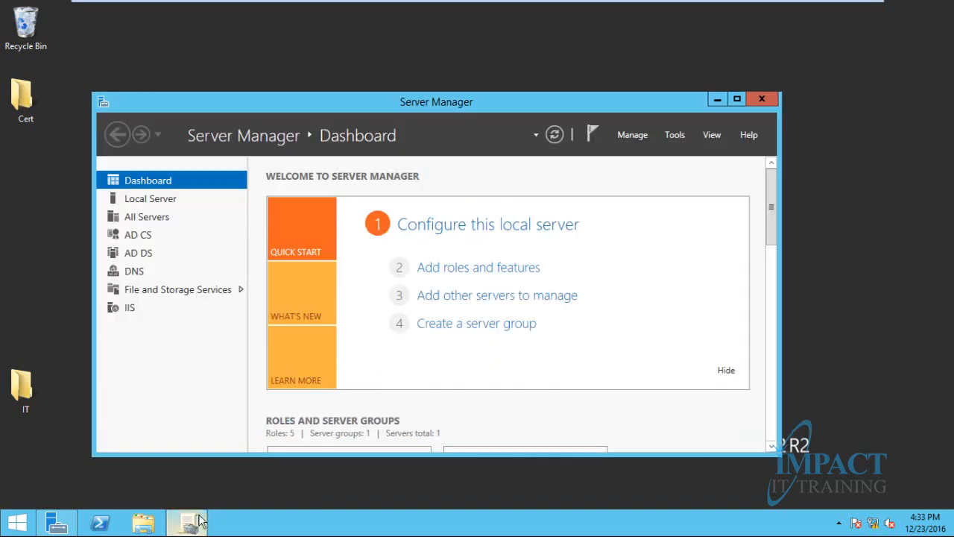
# Launch Active Directory Users and Computers from Tools and inspect the Helpdesk OU
pyautogui.click(674, 135)
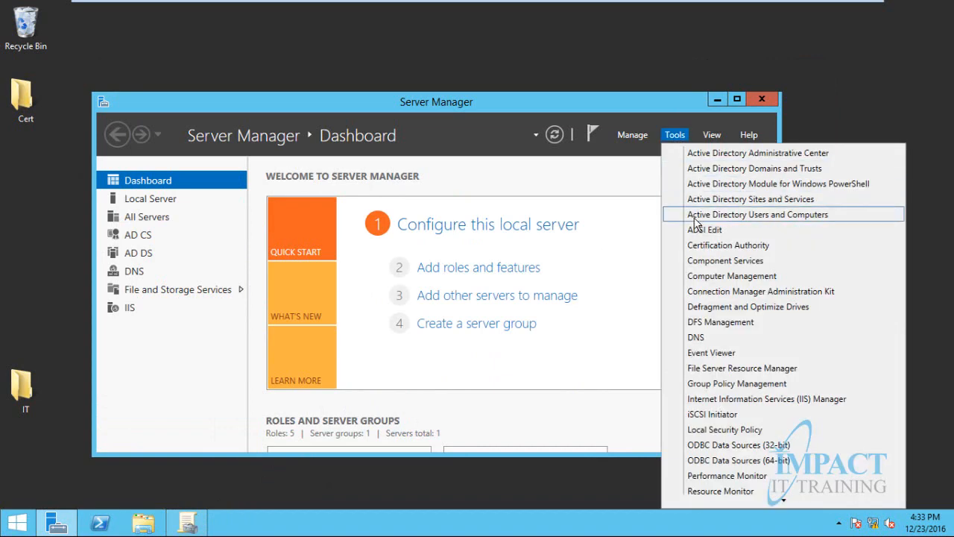
pyautogui.click(695, 214)
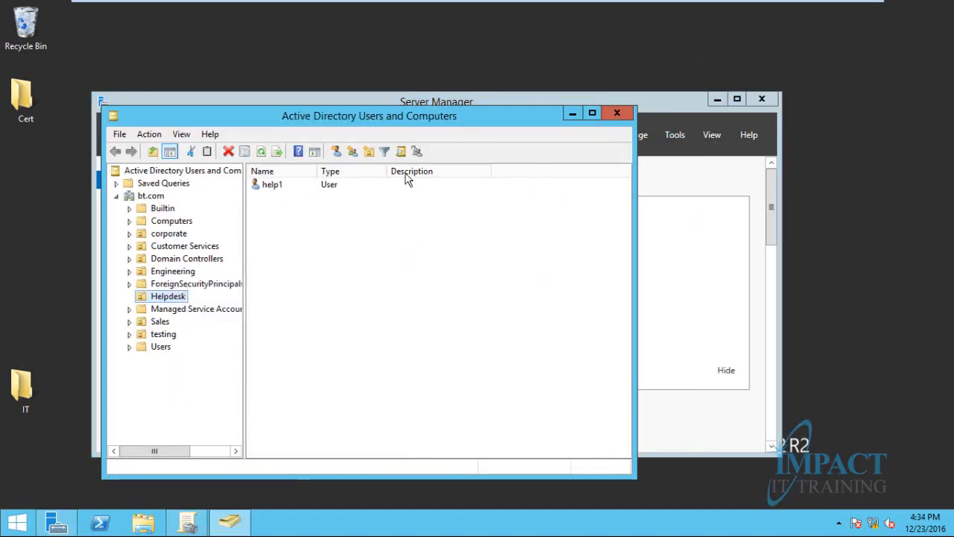
pyautogui.click(285, 214)
pyautogui.rightClick(286, 214)
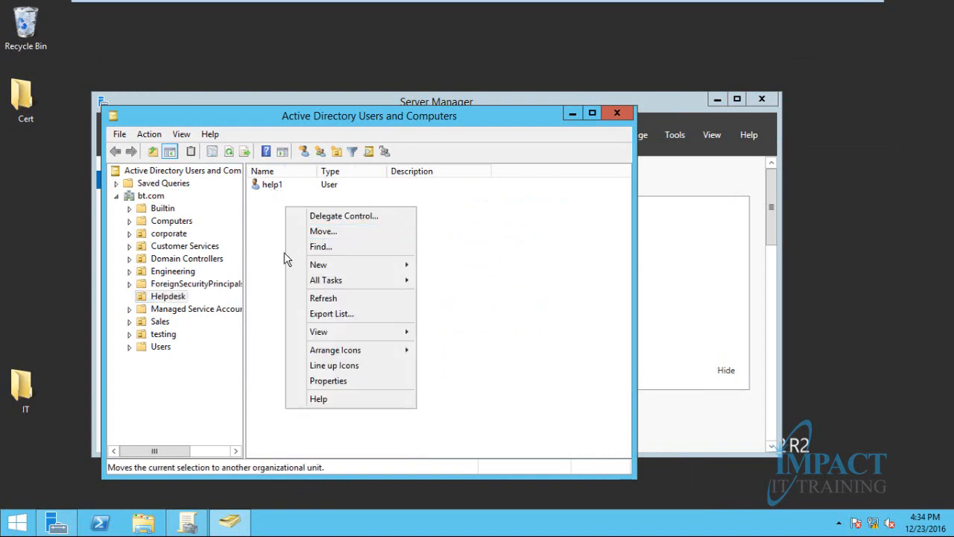
pyautogui.click(267, 225)
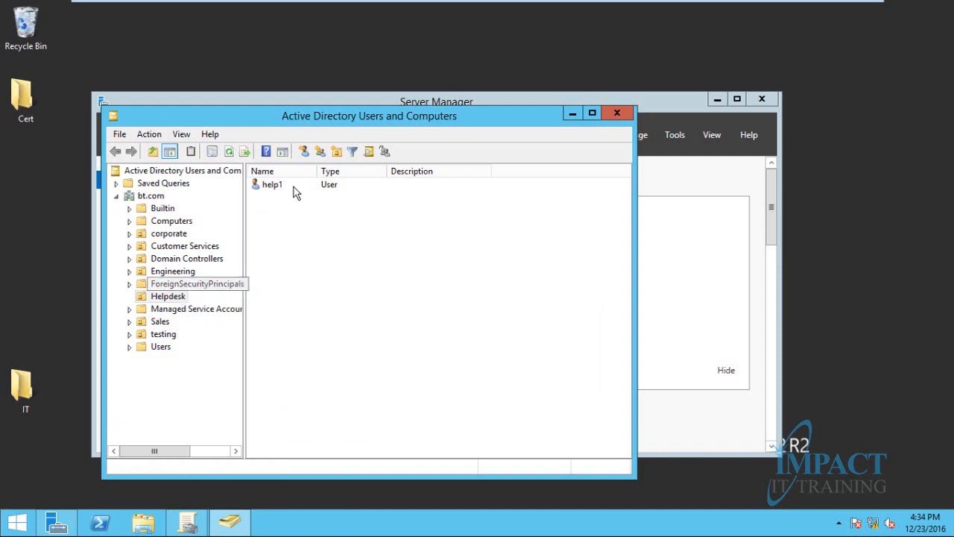
pyautogui.rightClick(291, 203)
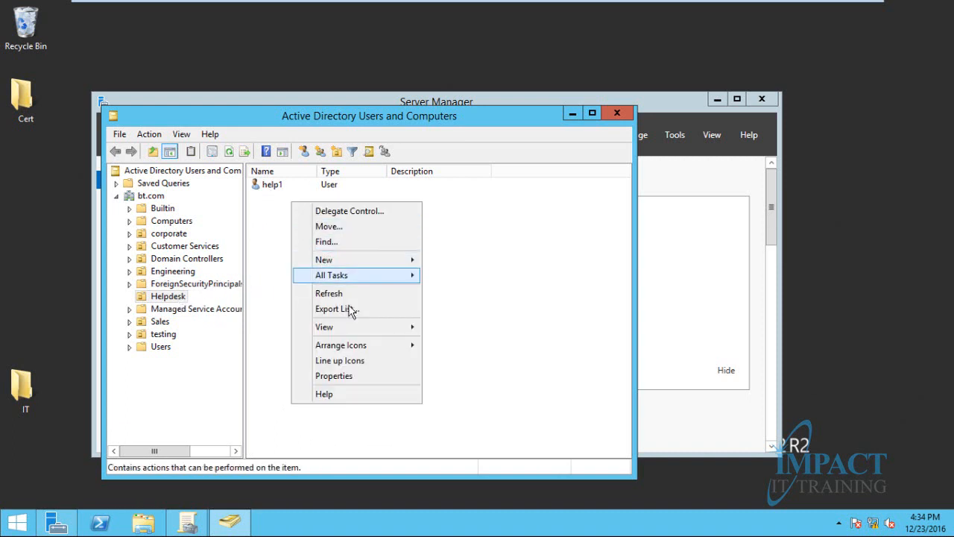
pyautogui.click(541, 219)
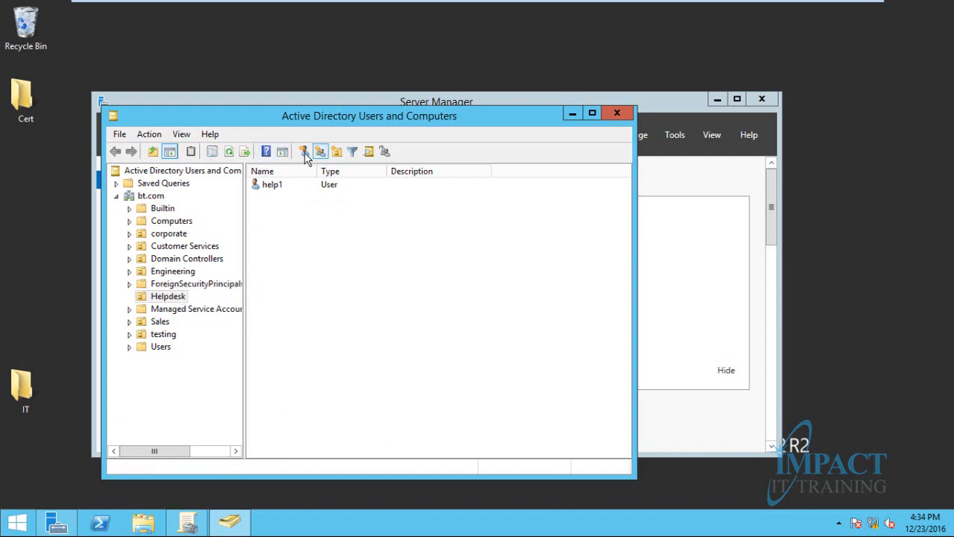
# Start and cancel a new Helpdesk user, then return to Group Policy Management
pyautogui.click(303, 151)
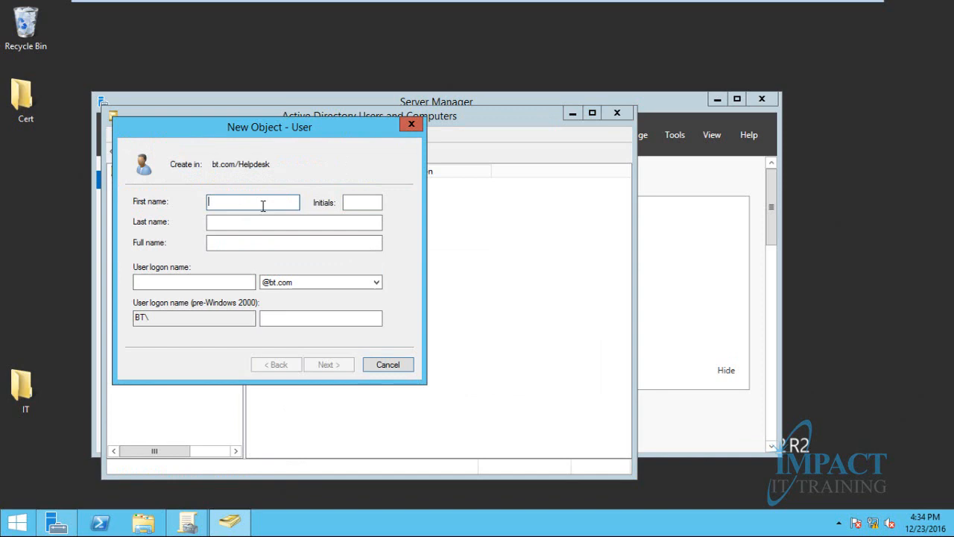
pyautogui.click(378, 361)
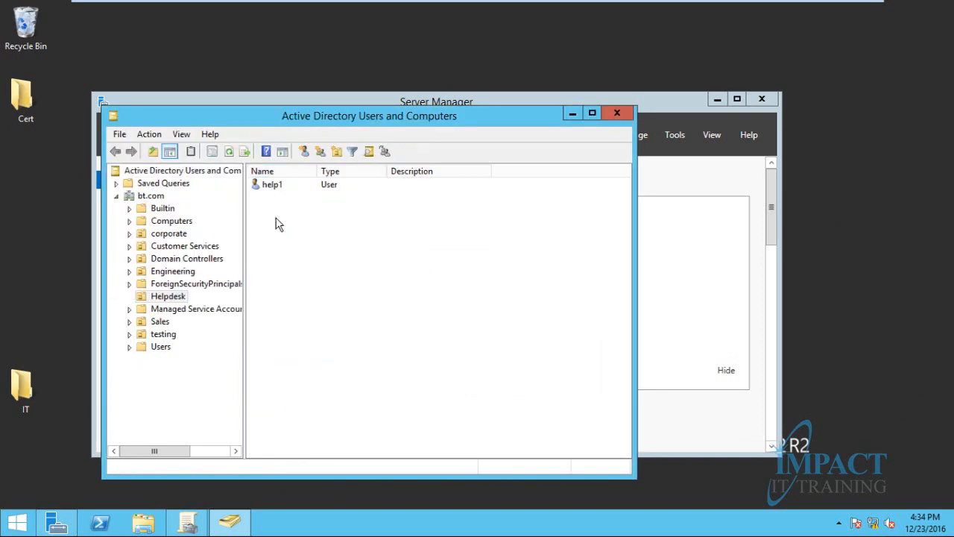
pyautogui.click(572, 113)
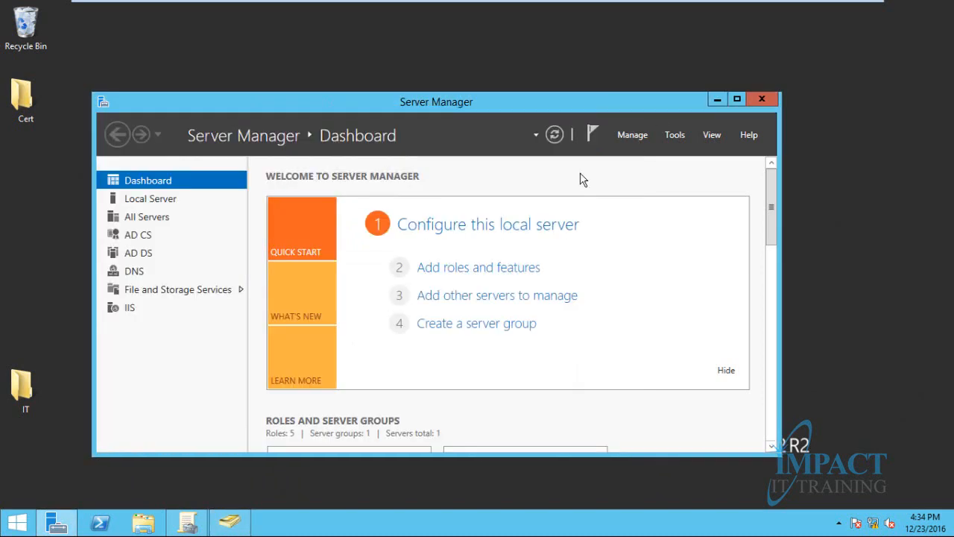
pyautogui.click(188, 522)
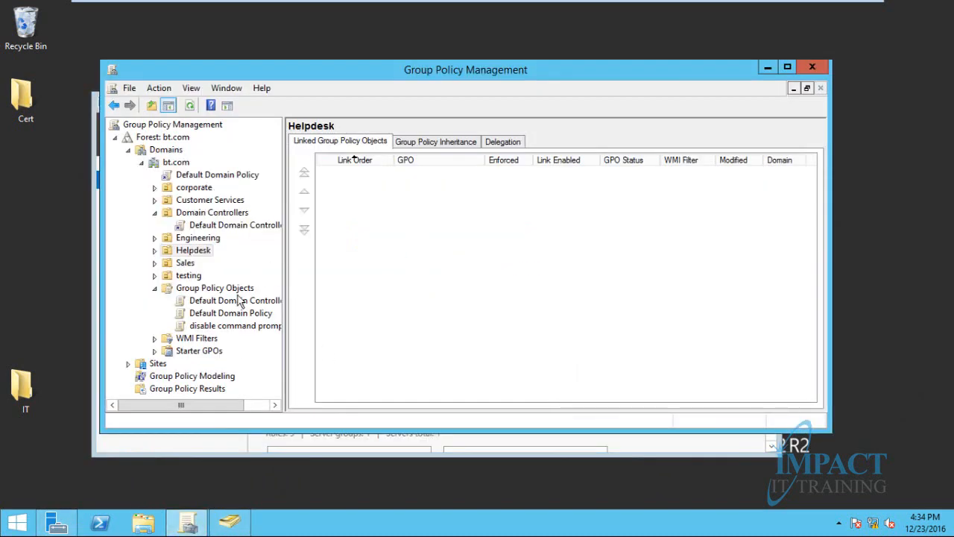
# Select the 'disable command prompt' GPO among the three GPOs and try dragging it onto Helpdesk
pyautogui.click(243, 288)
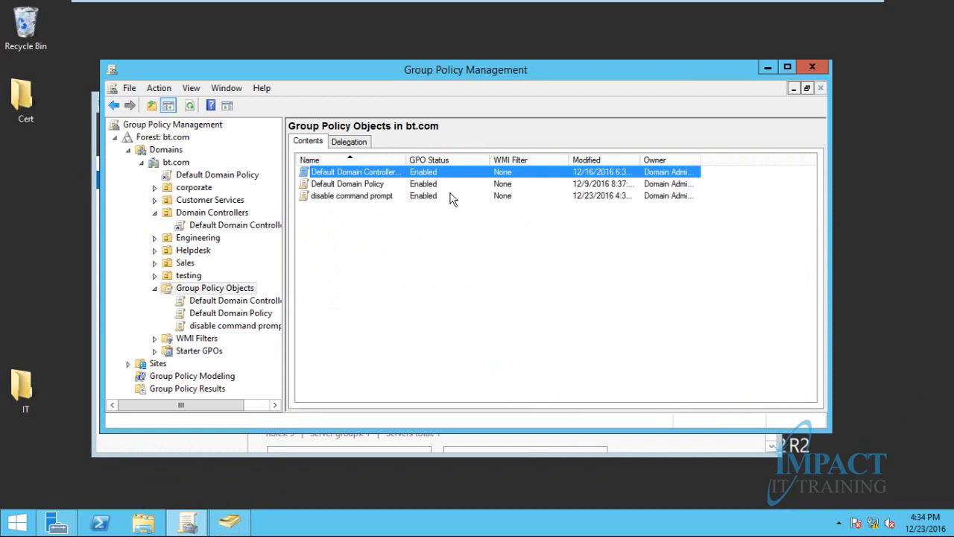
pyautogui.click(327, 196)
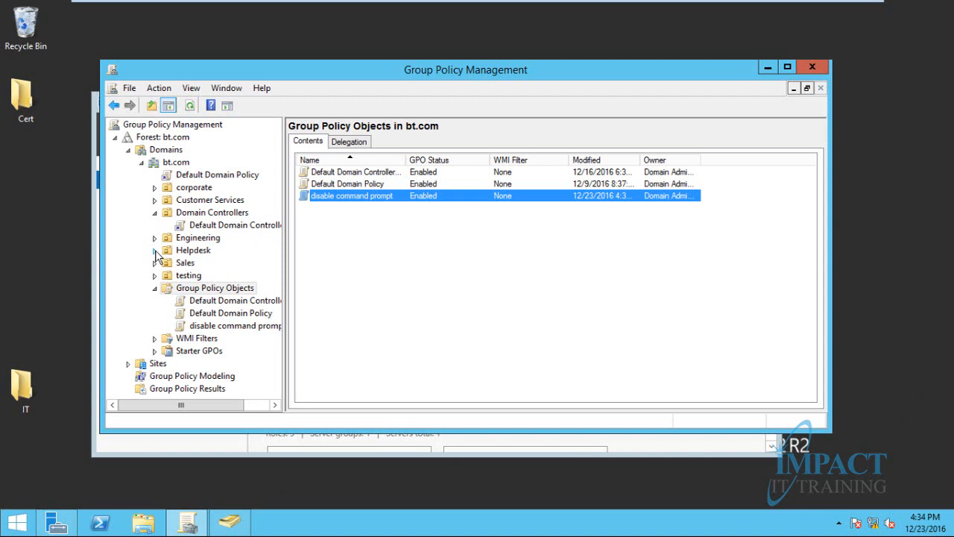
pyautogui.click(187, 253)
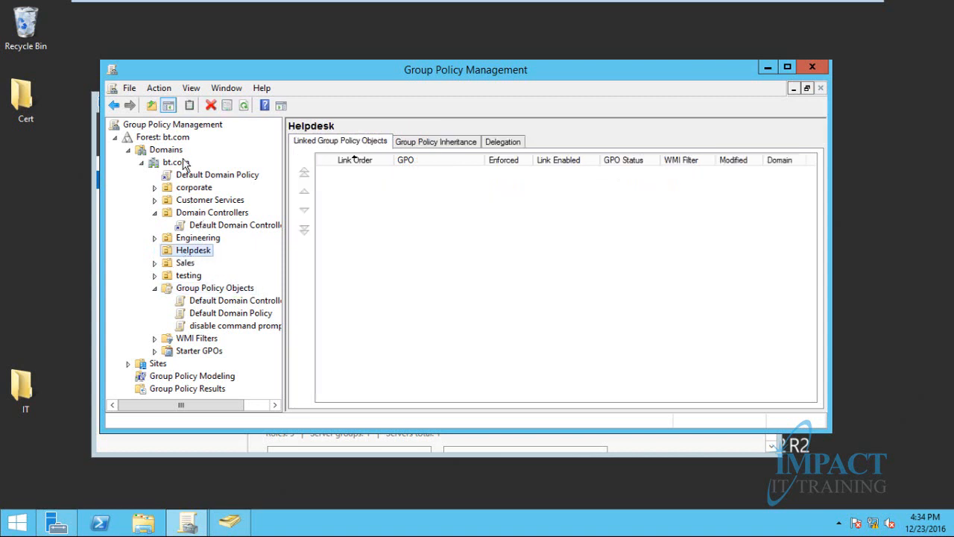
pyautogui.click(166, 290)
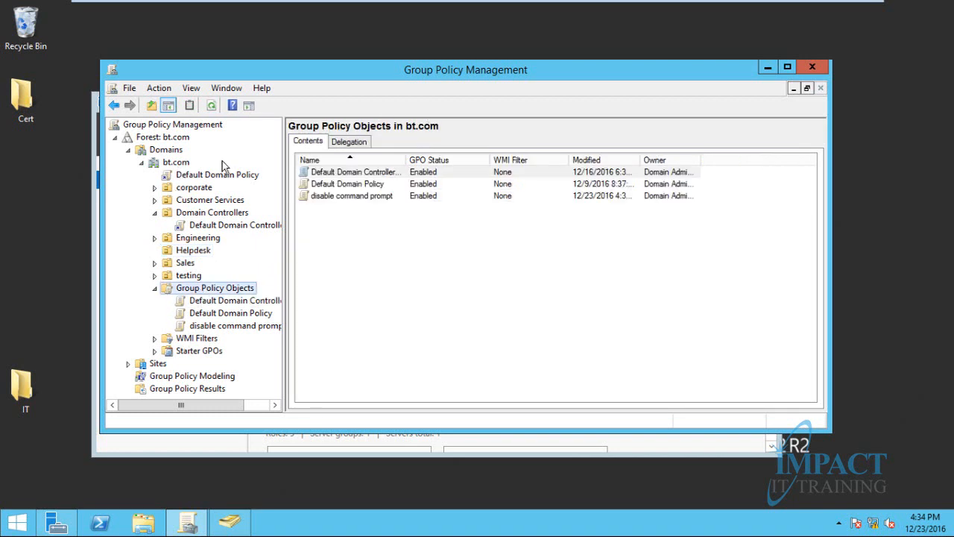
pyautogui.click(322, 195)
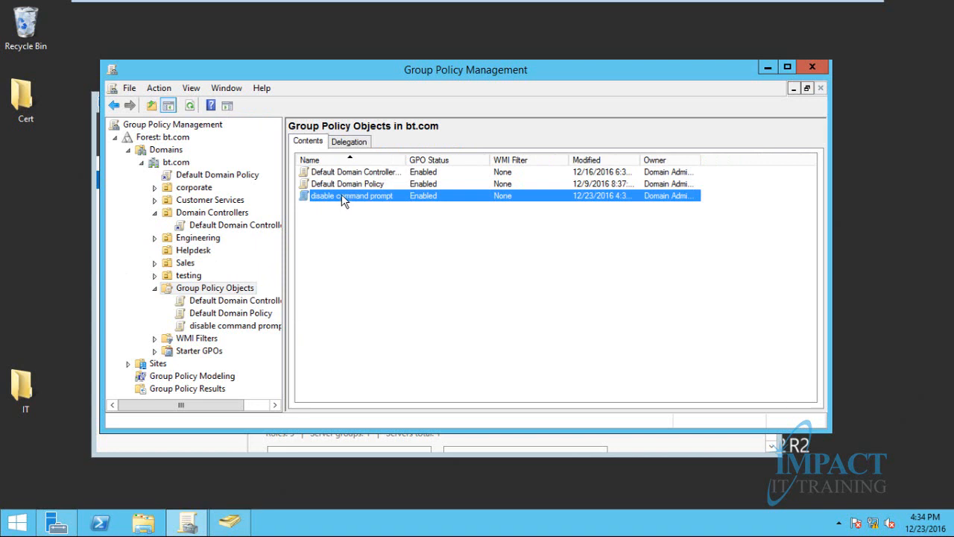
pyautogui.moveTo(343, 200); pyautogui.dragTo(361, 206)
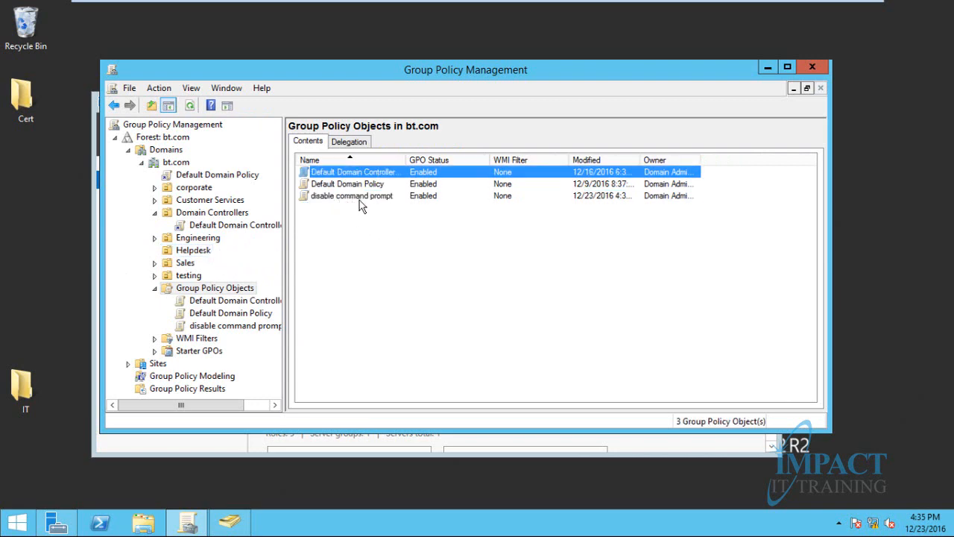
# Link the existing 'disable command prompt' GPO to Helpdesk via 'Link an Existing GPO...'
pyautogui.click(192, 255)
pyautogui.rightClick(191, 255)
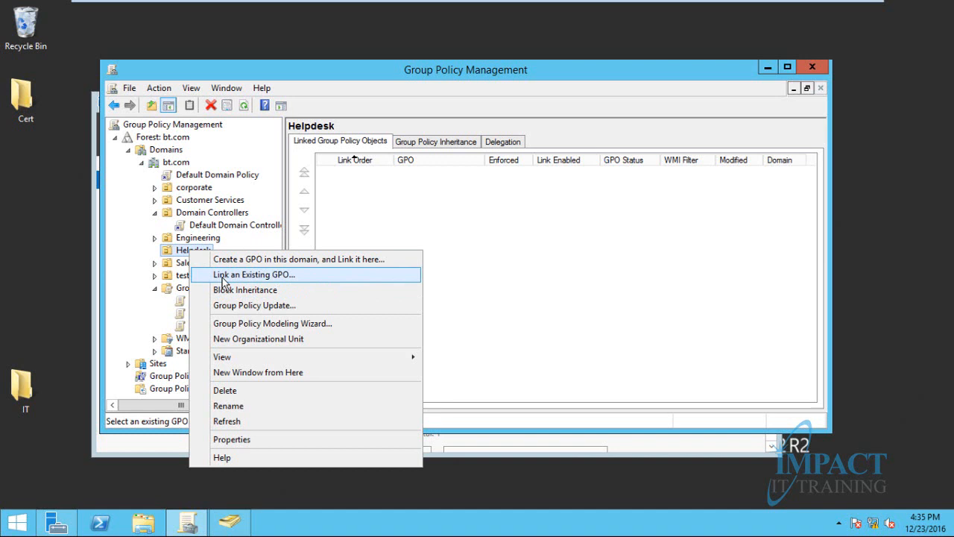
pyautogui.click(224, 274)
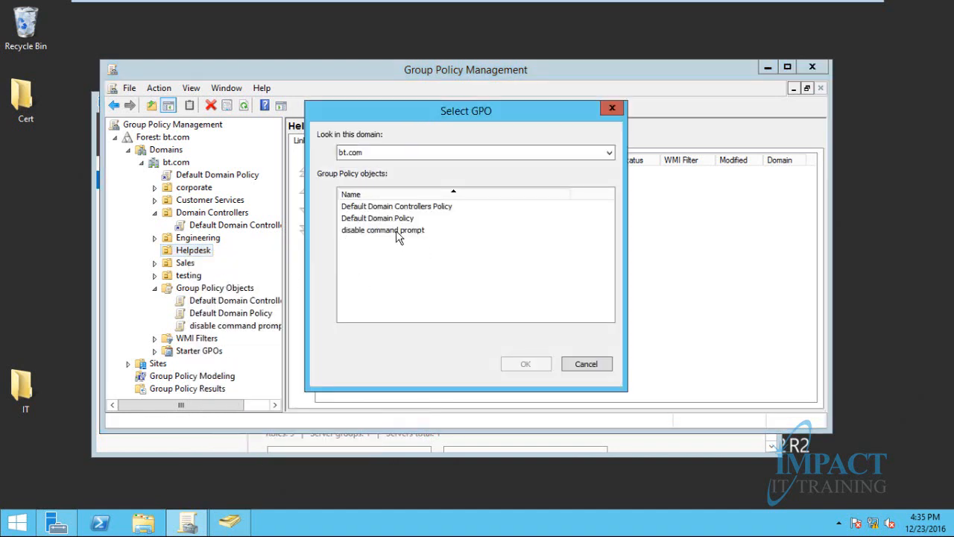
pyautogui.click(362, 233)
pyautogui.click(520, 365)
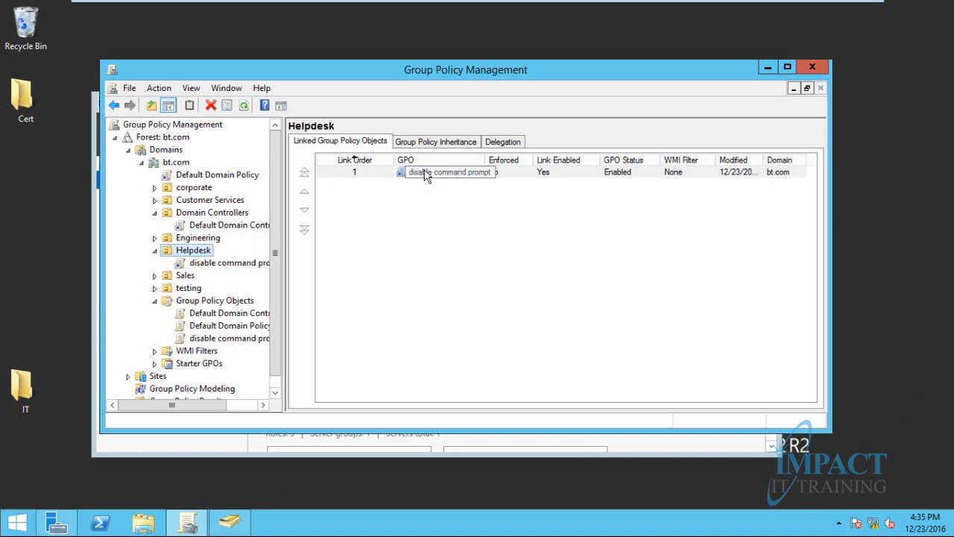
# Launch 'gpupdate /force' from the server's Run dialog to force a computer policy refresh
pyautogui.press('super+r')
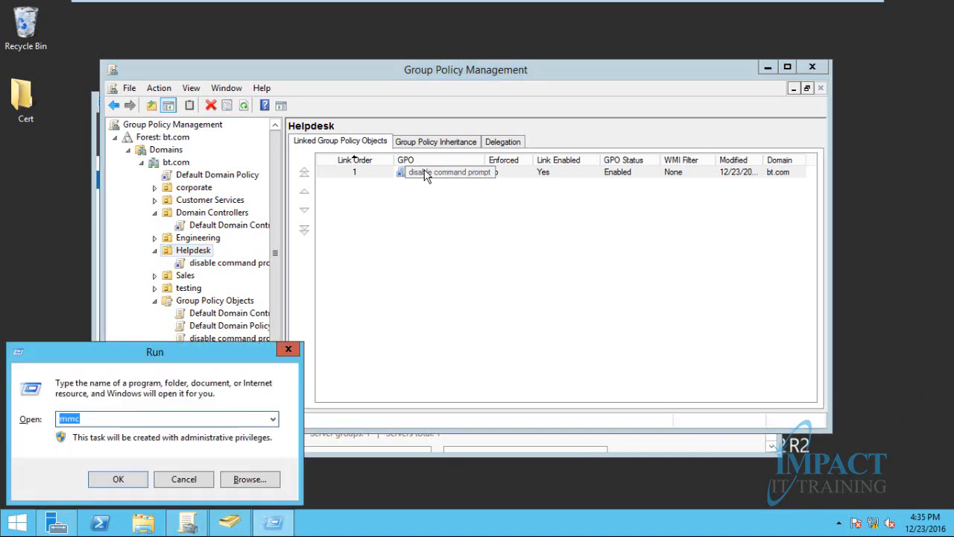
pyautogui.write('gpu')
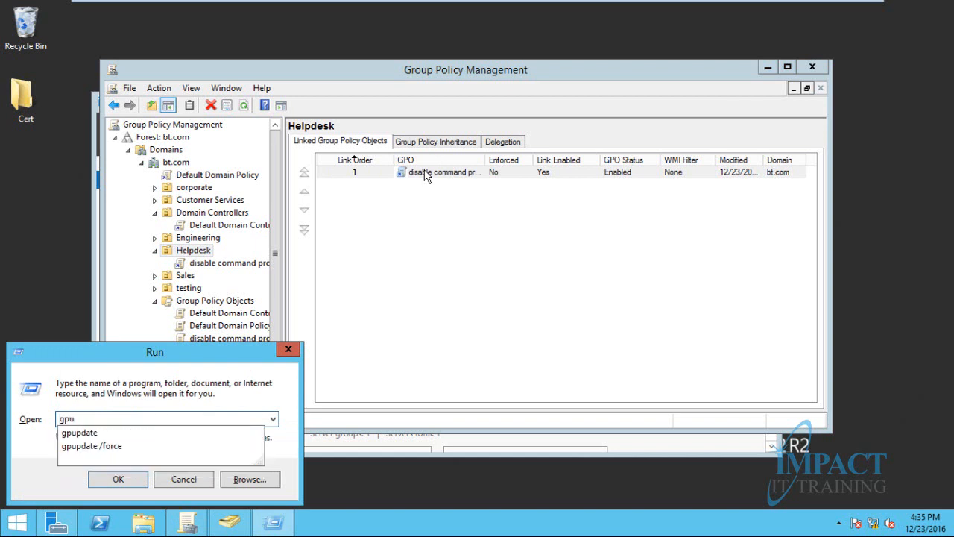
pyautogui.press('Down')
pyautogui.press('Down')
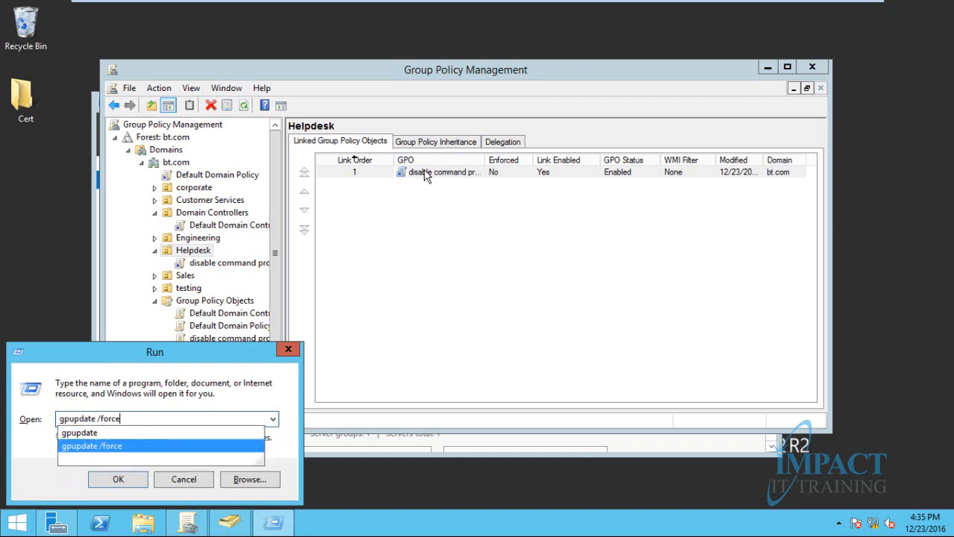
pyautogui.press('Return')
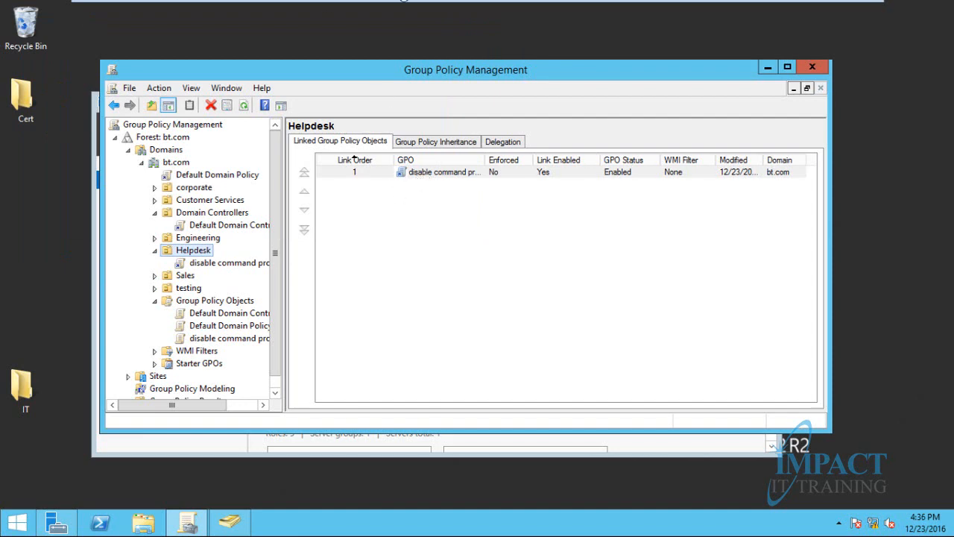
# On the Win7client-Friday machine, run 'gpupdate' from Start search and close its finished console
pyautogui.click(228, 8)
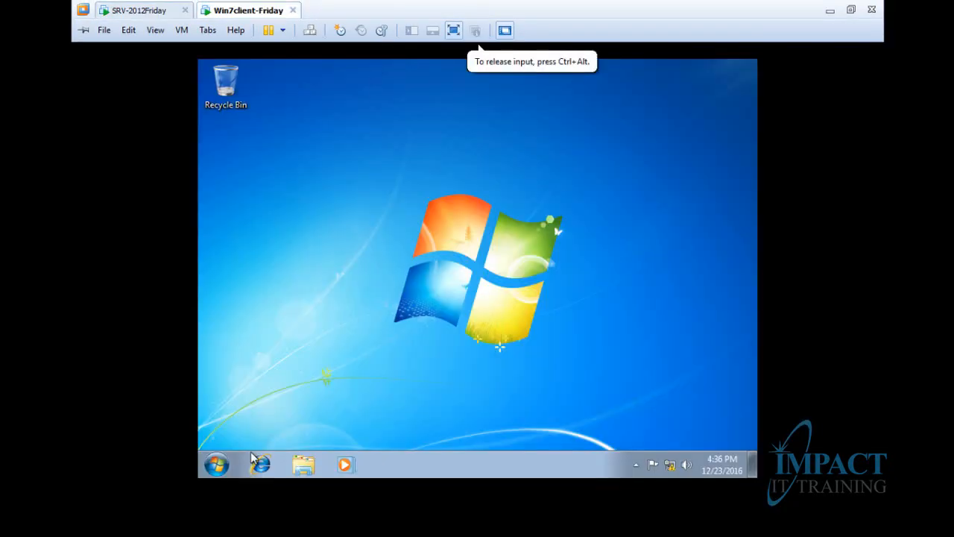
pyautogui.click(216, 465)
pyautogui.write('gpu')
pyautogui.moveTo(324, 403)
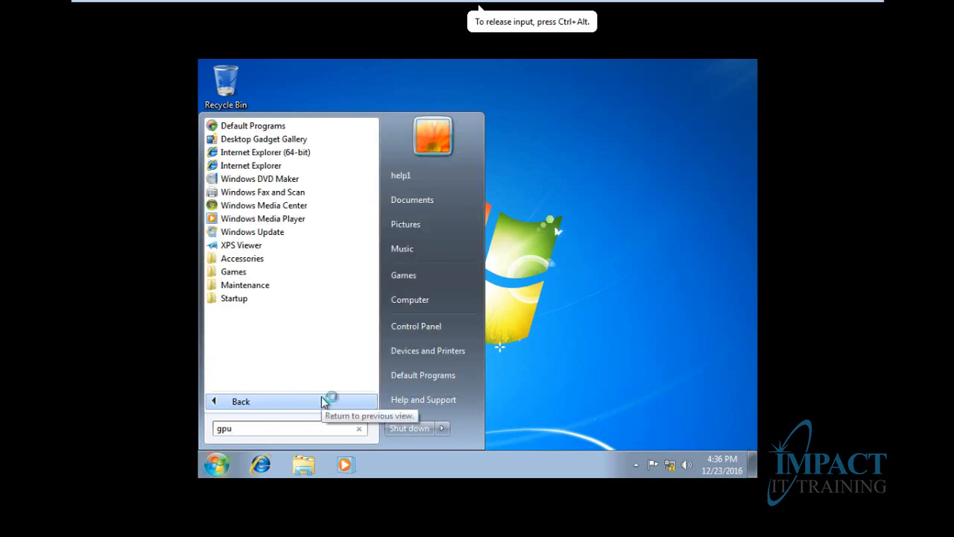
pyautogui.write('pdate')
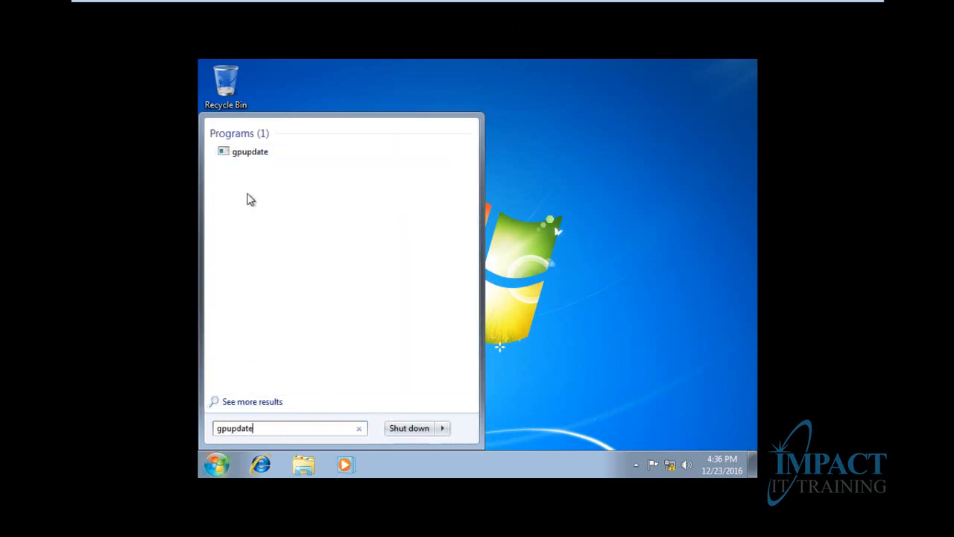
pyautogui.click(254, 154)
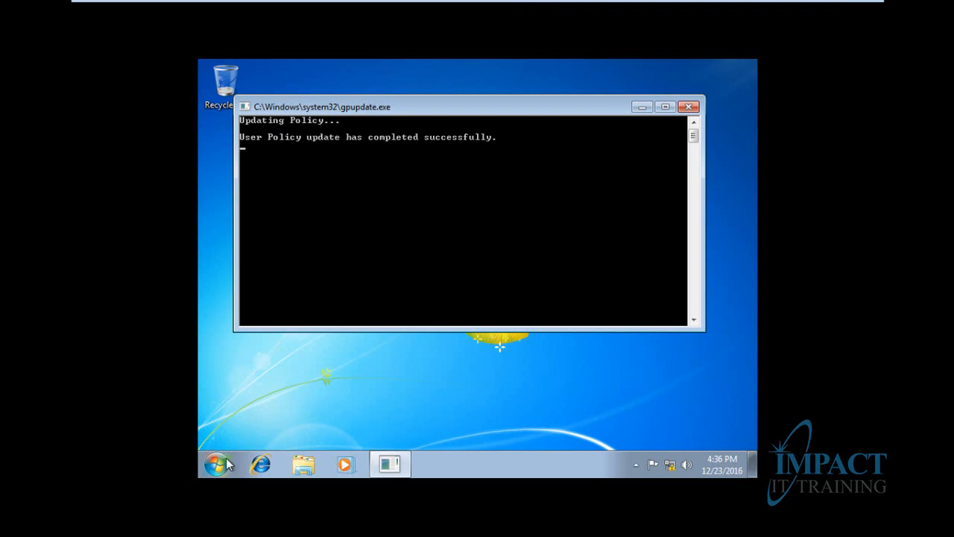
pyautogui.click(689, 108)
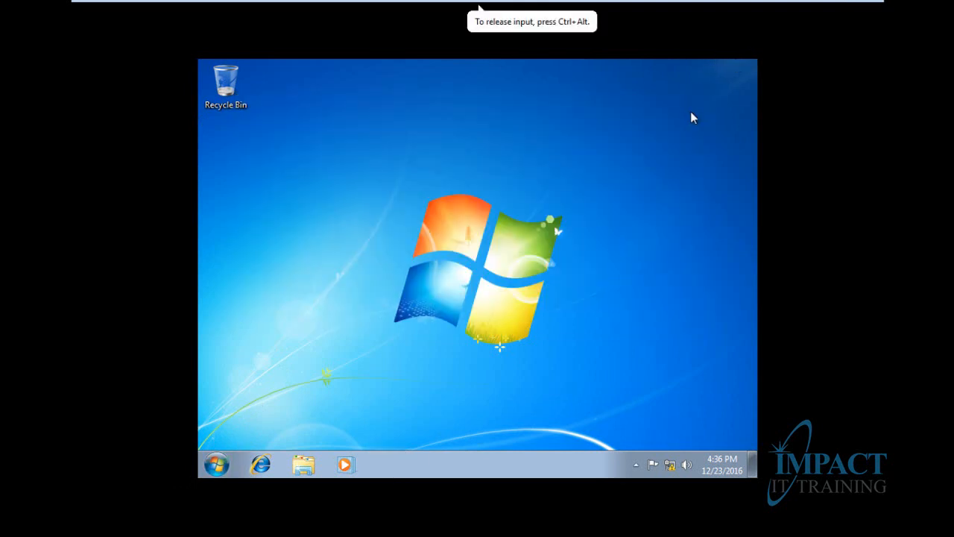
# Launch cmd from Run on the Windows 7 client and dismiss the 'disabled by administrator' message
pyautogui.press('super')
pyautogui.write('r')
pyautogui.press('BackSpace')
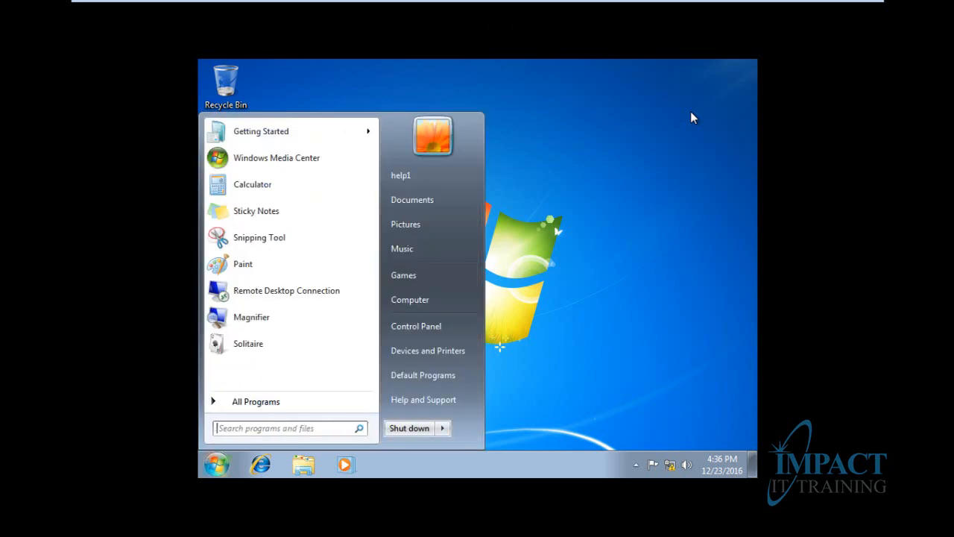
pyautogui.press('super+r')
pyautogui.write('cmd')
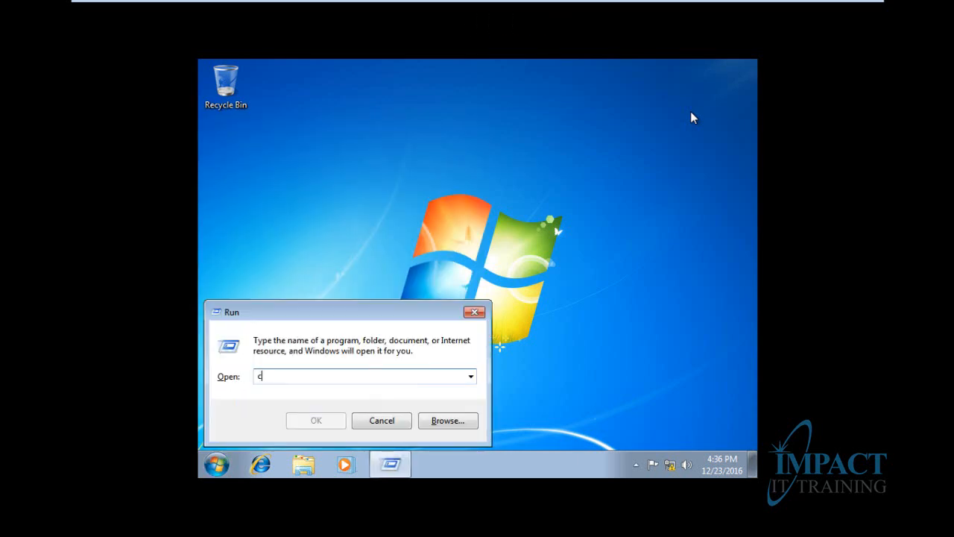
pyautogui.press('Return')
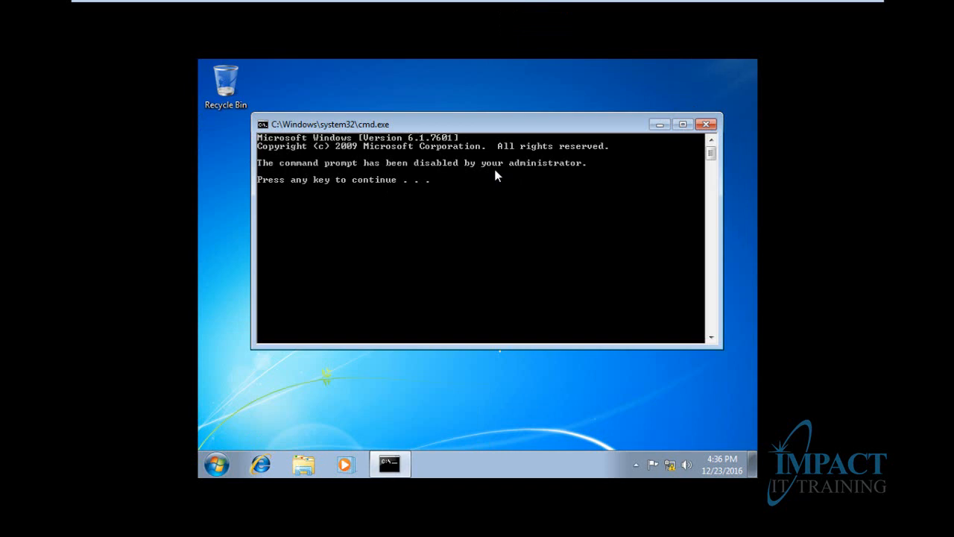
pyautogui.press('Return')
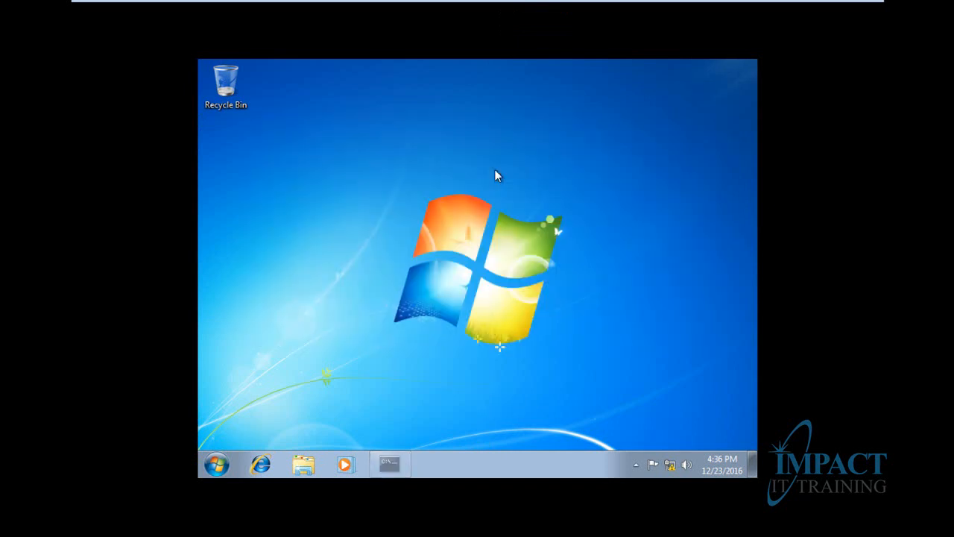
# Rerun cmd to confirm it is still blocked, then minimize VMware to the host desktop
pyautogui.press('super+r')
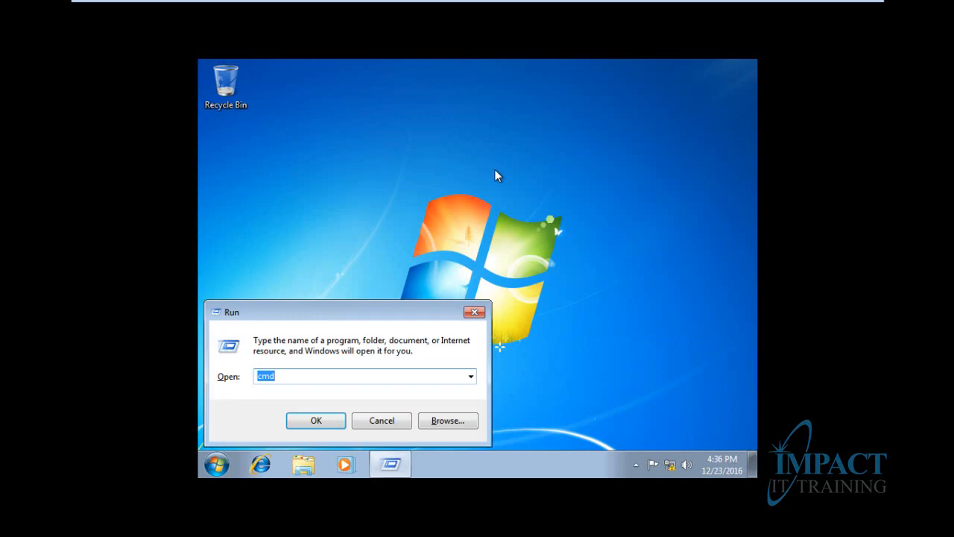
pyautogui.press('Return')
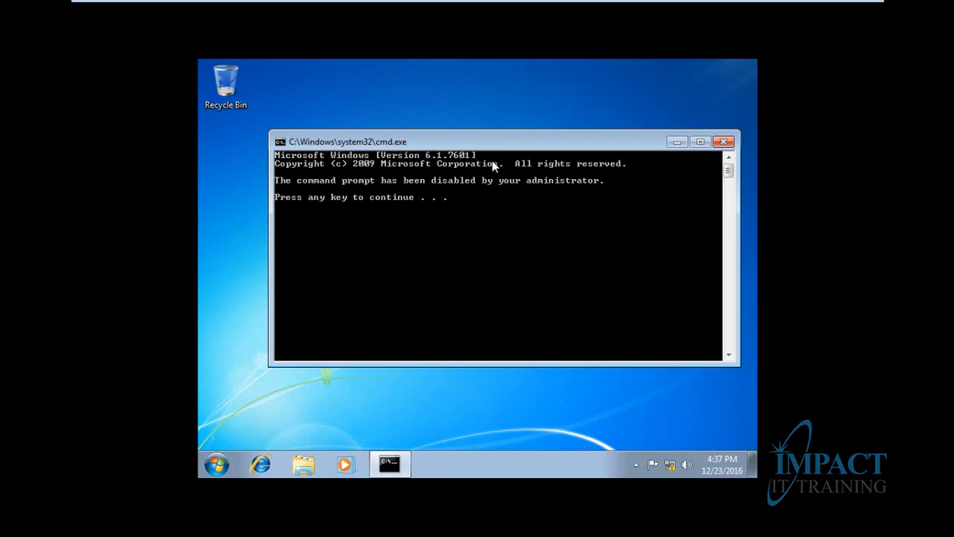
pyautogui.moveTo(504, 2)
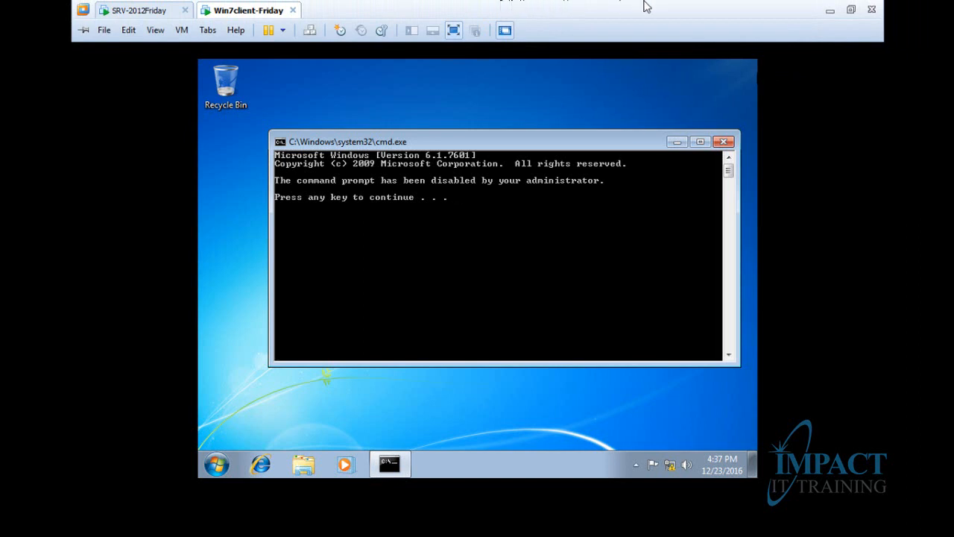
pyautogui.click(830, 10)
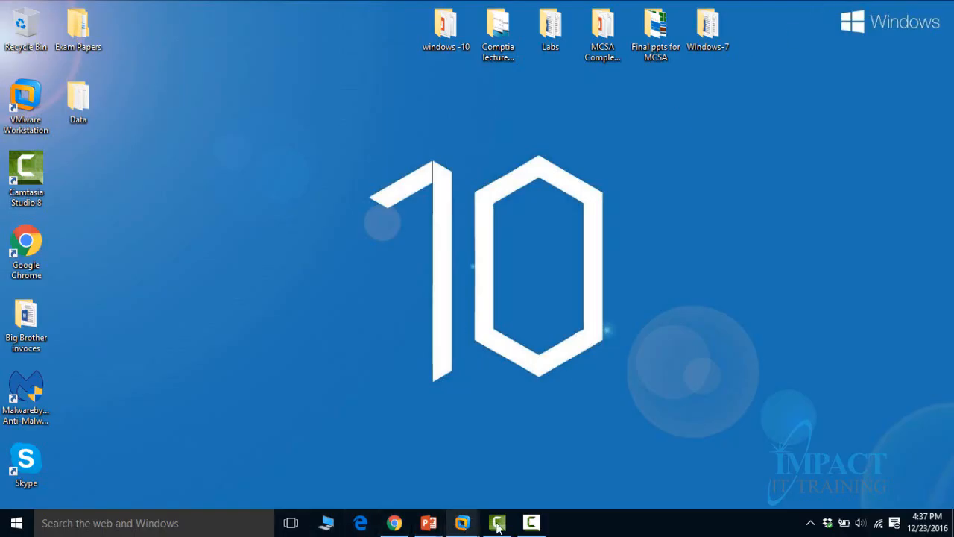
pyautogui.click(531, 521)
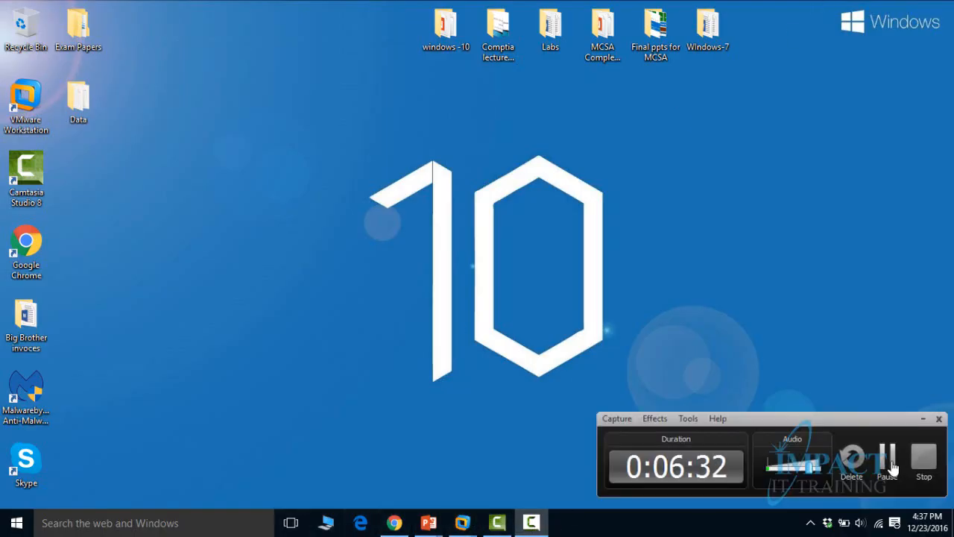
pyautogui.click(888, 459)
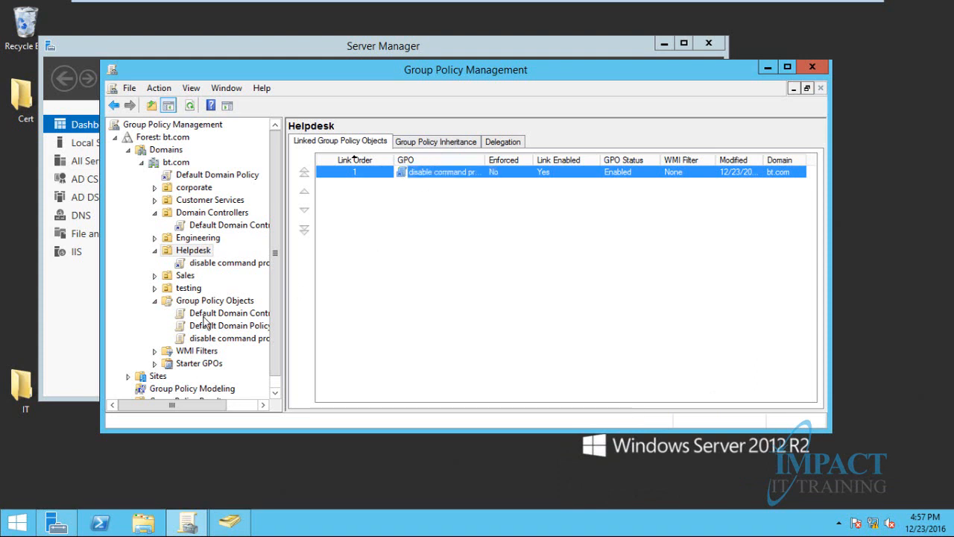
# Uncheck Link Enabled on Helpdesk's 'disable command prompt' GPO link and refresh the list
pyautogui.rightClick(457, 176)
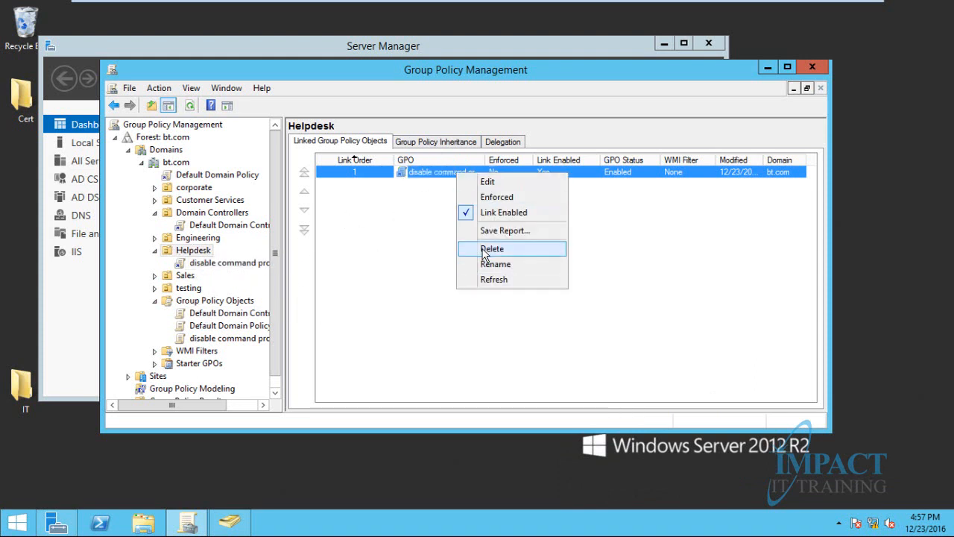
pyautogui.click(370, 236)
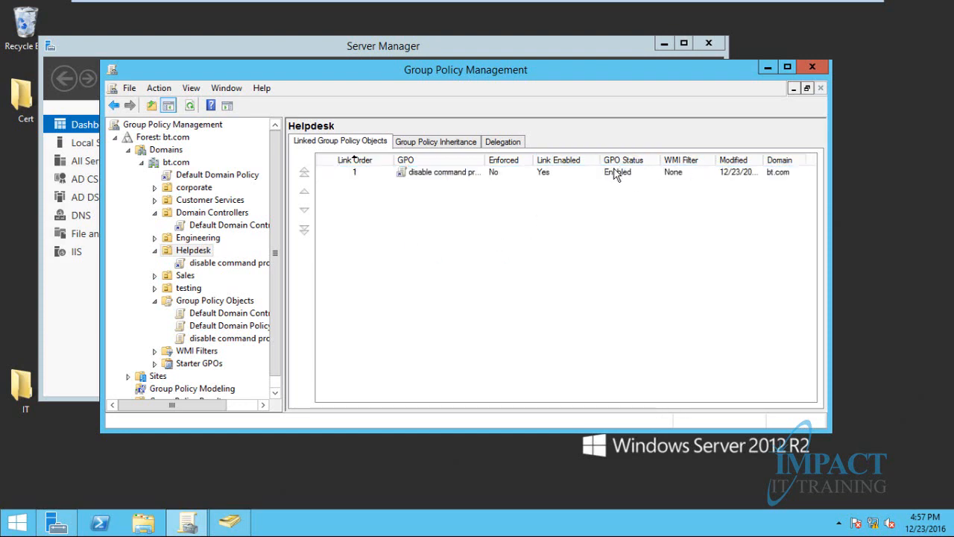
pyautogui.rightClick(437, 173)
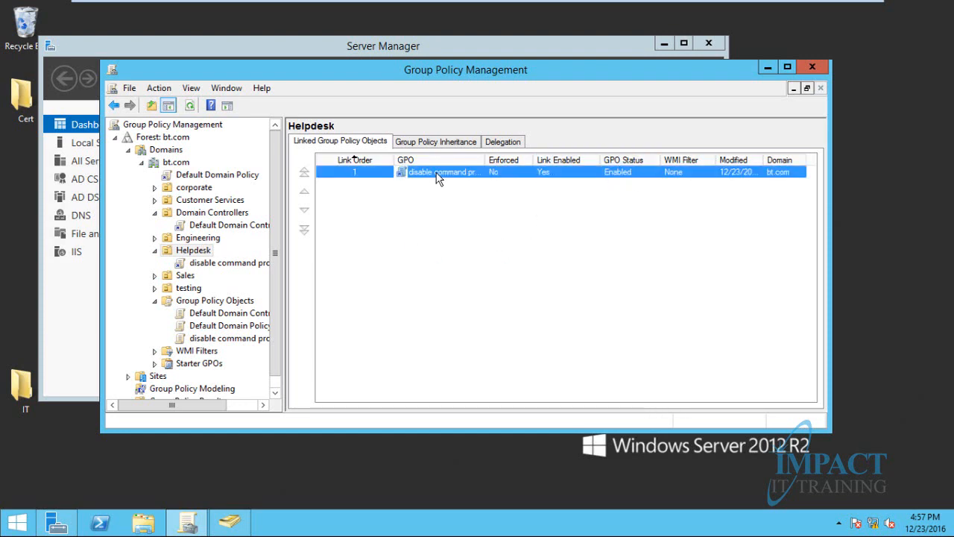
pyautogui.click(469, 216)
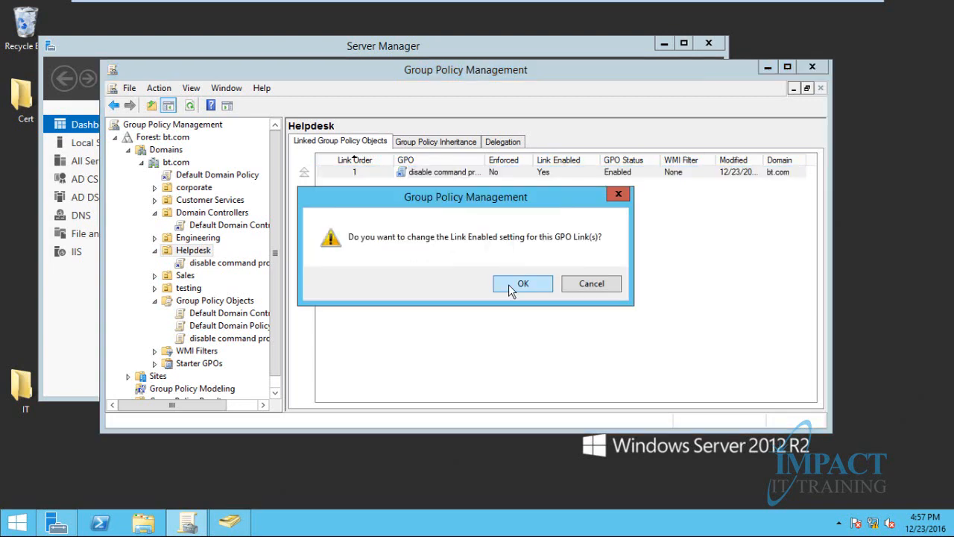
pyautogui.click(512, 286)
pyautogui.click(479, 228)
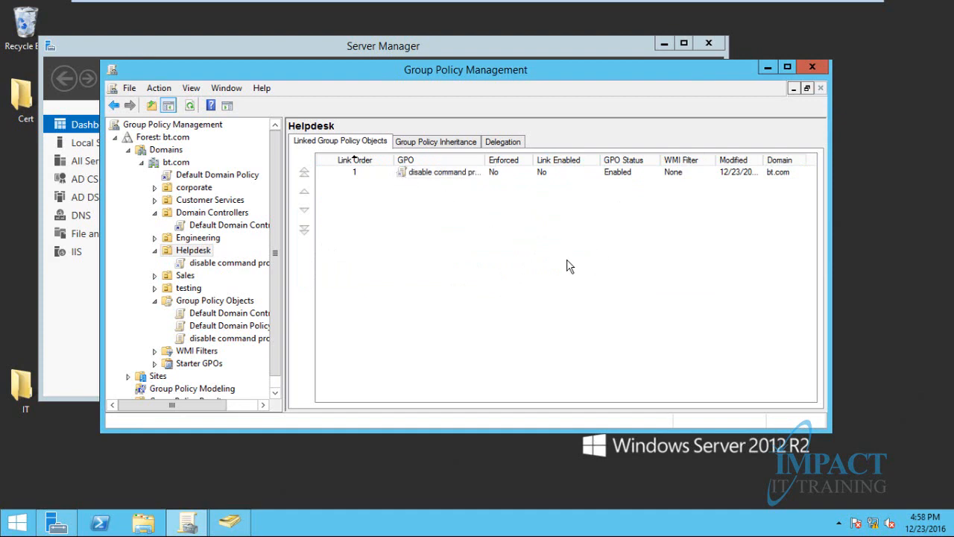
pyautogui.click(191, 108)
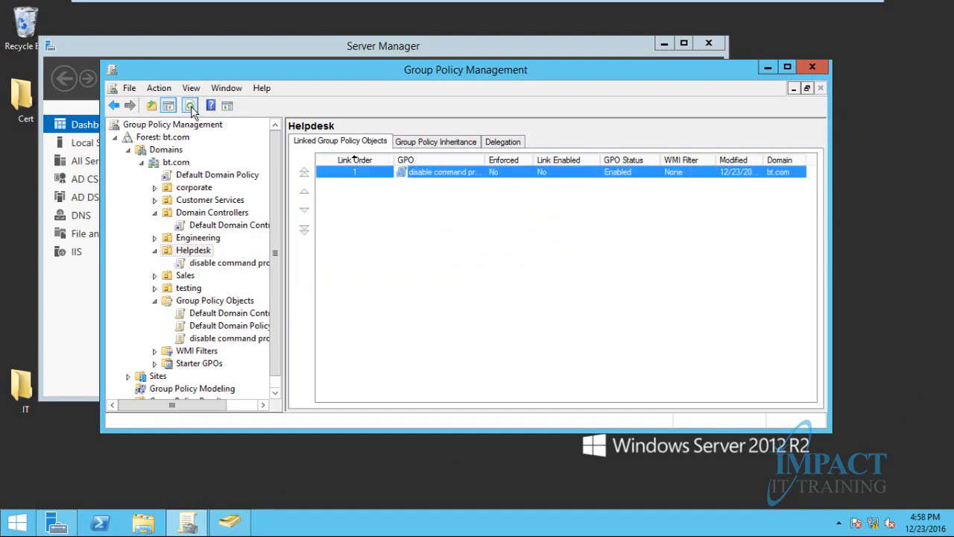
pyautogui.click(469, 187)
pyautogui.click(465, 173)
pyautogui.rightClick(464, 173)
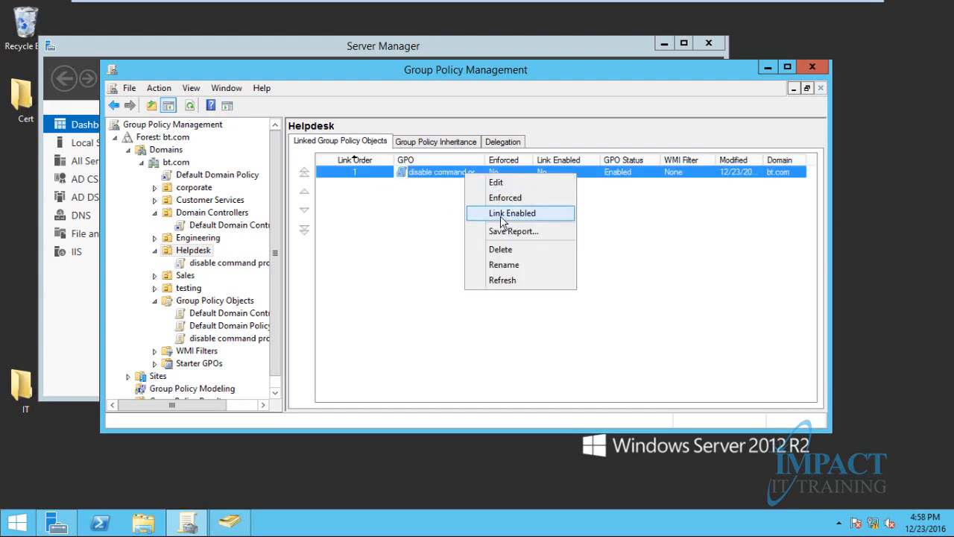
pyautogui.click(500, 215)
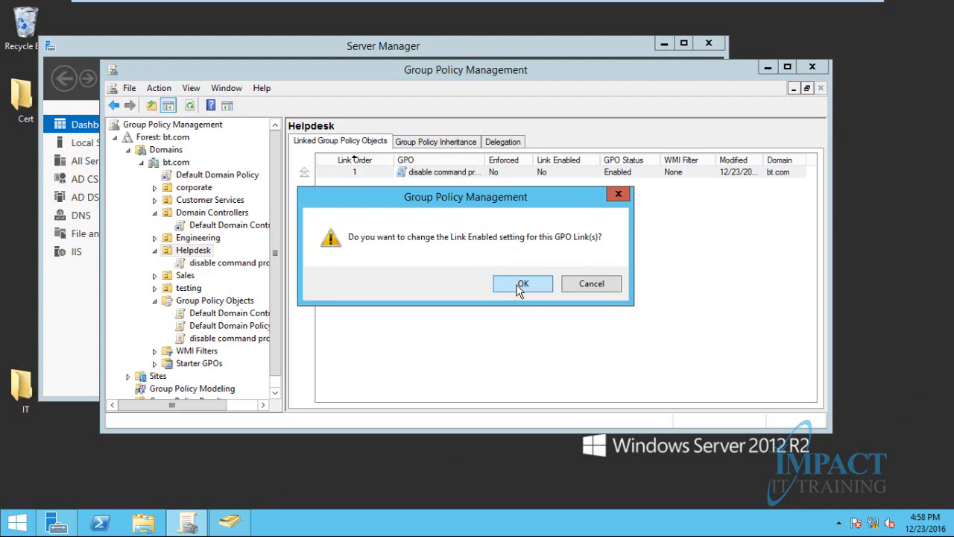
pyautogui.click(514, 284)
pyautogui.click(462, 245)
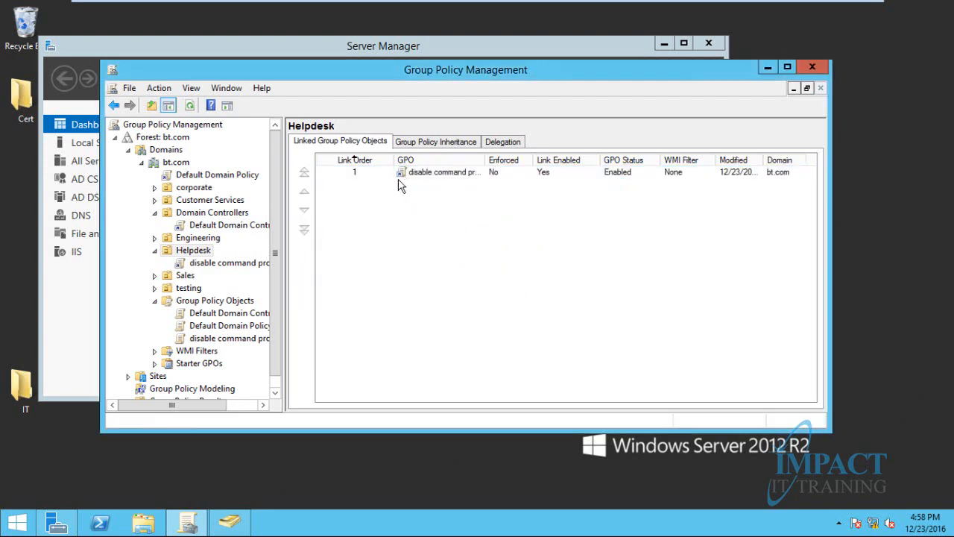
pyautogui.rightClick(432, 172)
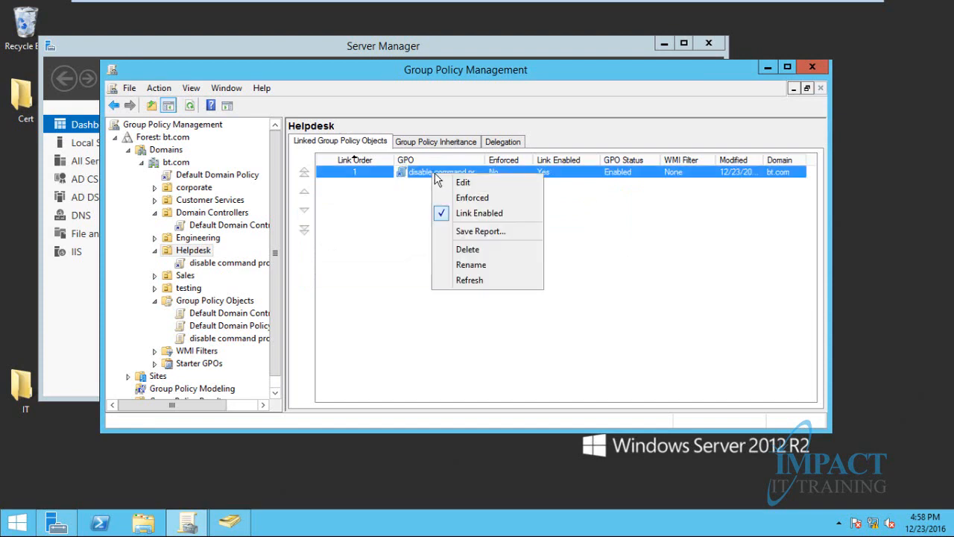
pyautogui.click(469, 214)
pyautogui.click(524, 282)
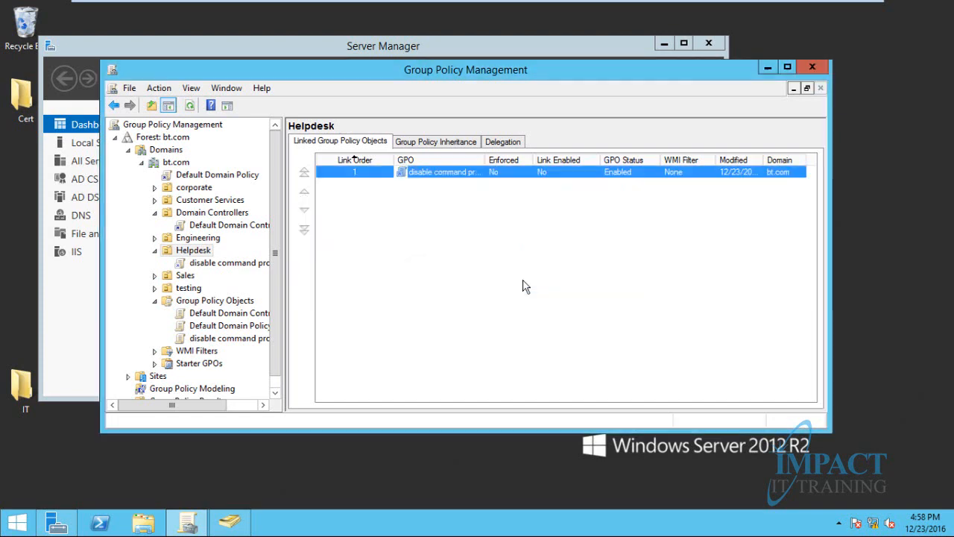
pyautogui.click(439, 215)
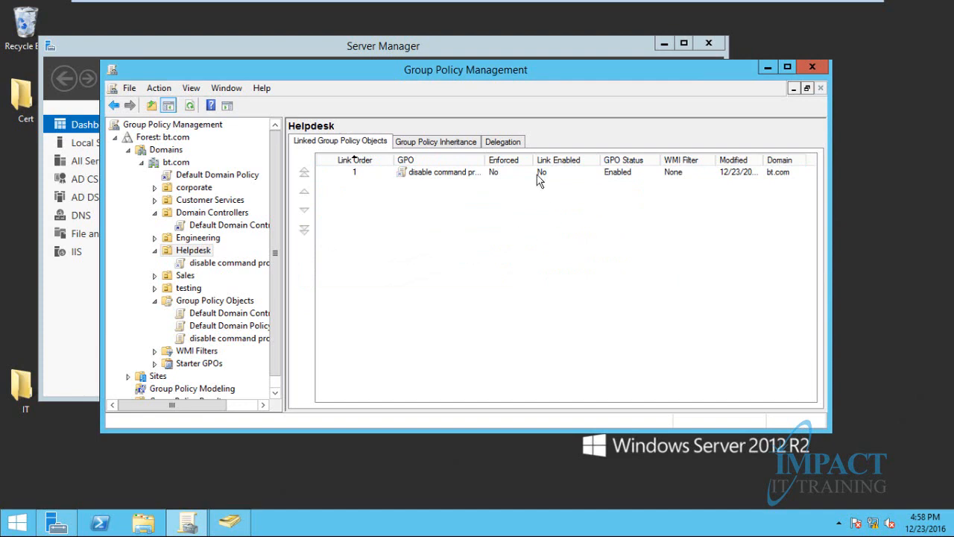
pyautogui.click(440, 141)
pyautogui.click(368, 143)
# Rerun 'gpupdate /force' from the server's Run dialog and let it complete
pyautogui.press('super+r')
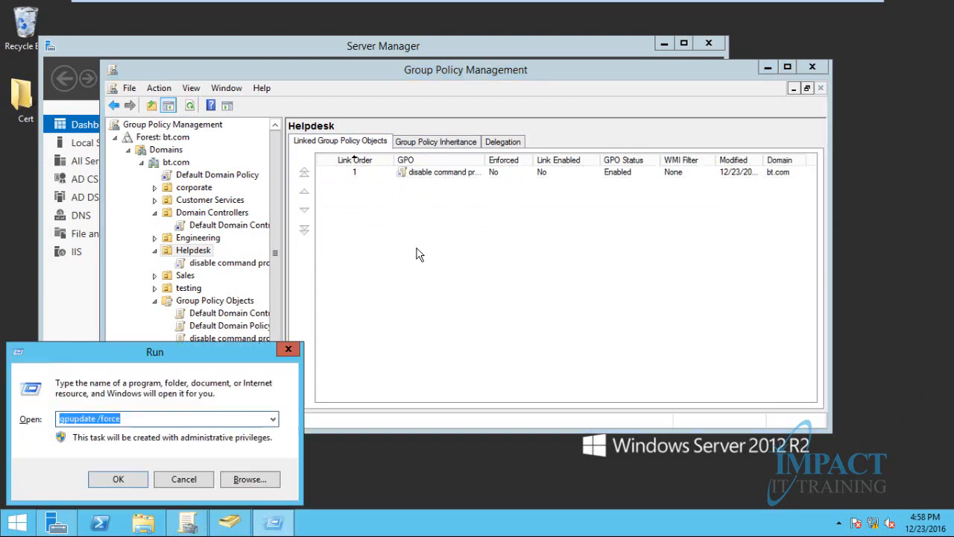
pyautogui.press('Return')
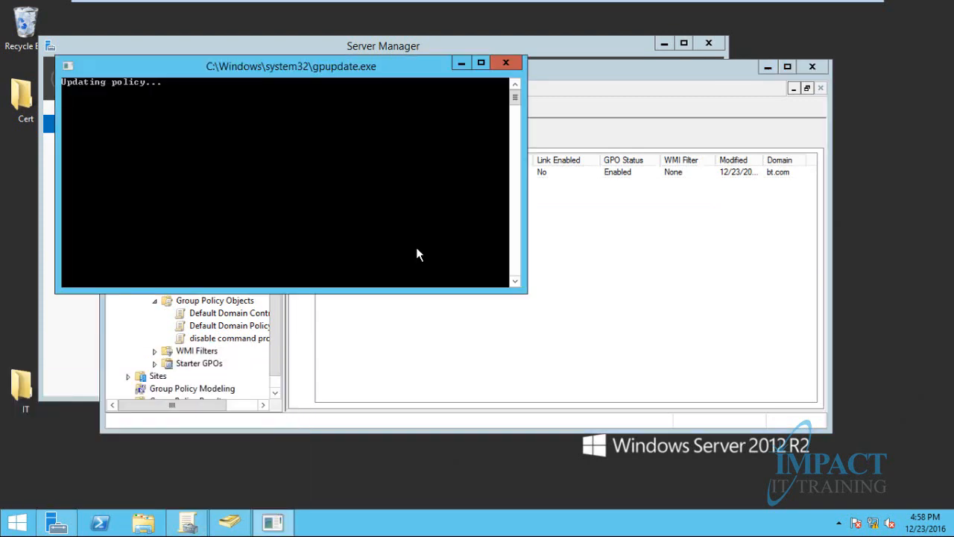
pyautogui.moveTo(299, 2)
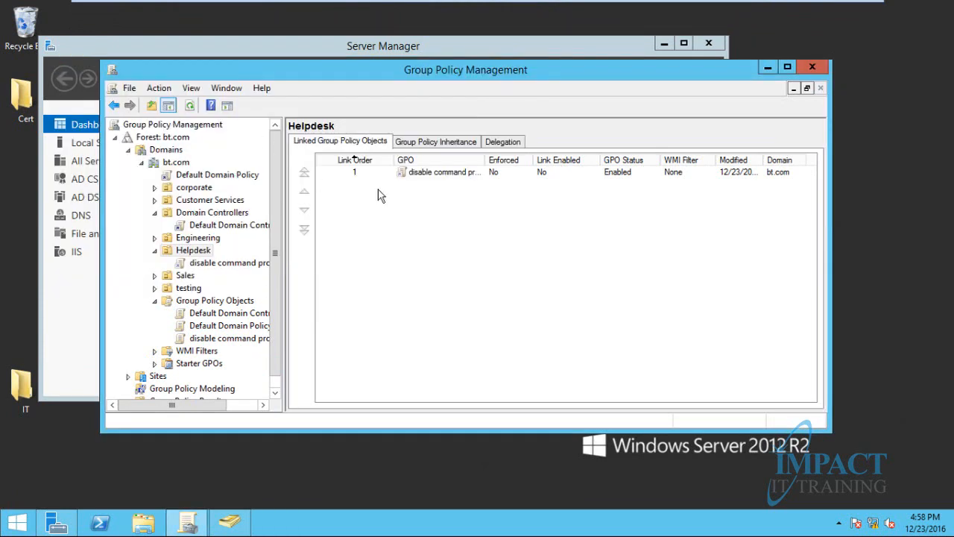
# On the Win7client-Friday machine, run 'gpupdate /force' via Run and close the old cmd window
pyautogui.click(231, 6)
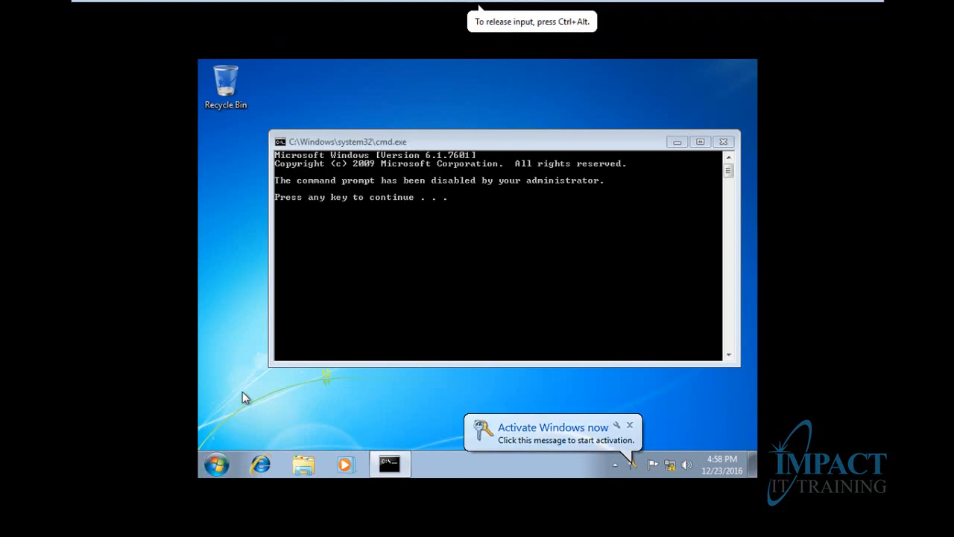
pyautogui.press('super+r')
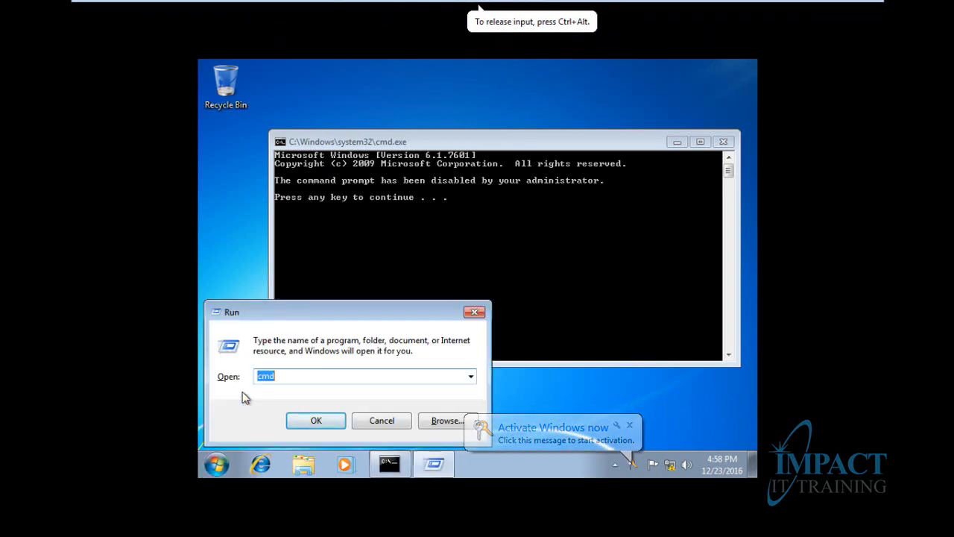
pyautogui.write('gpup')
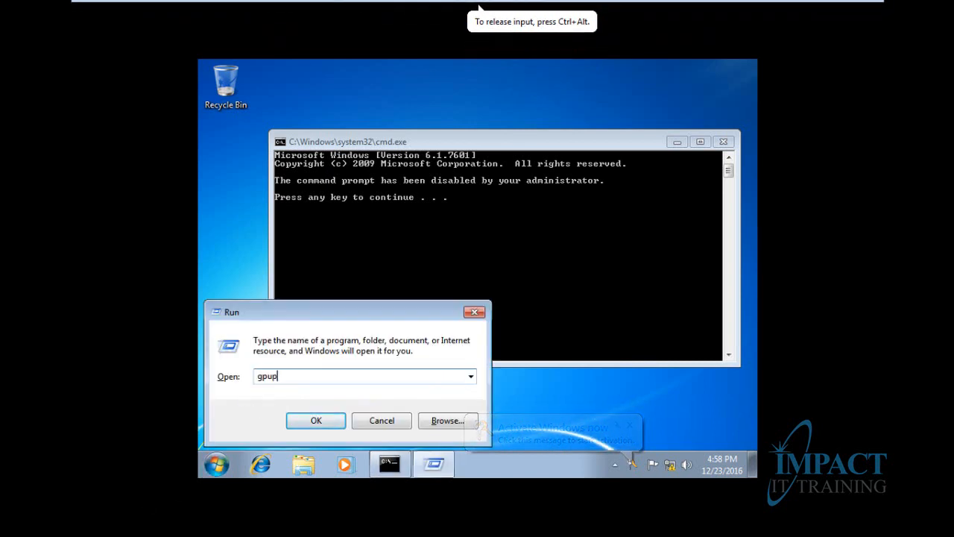
pyautogui.write('date /force')
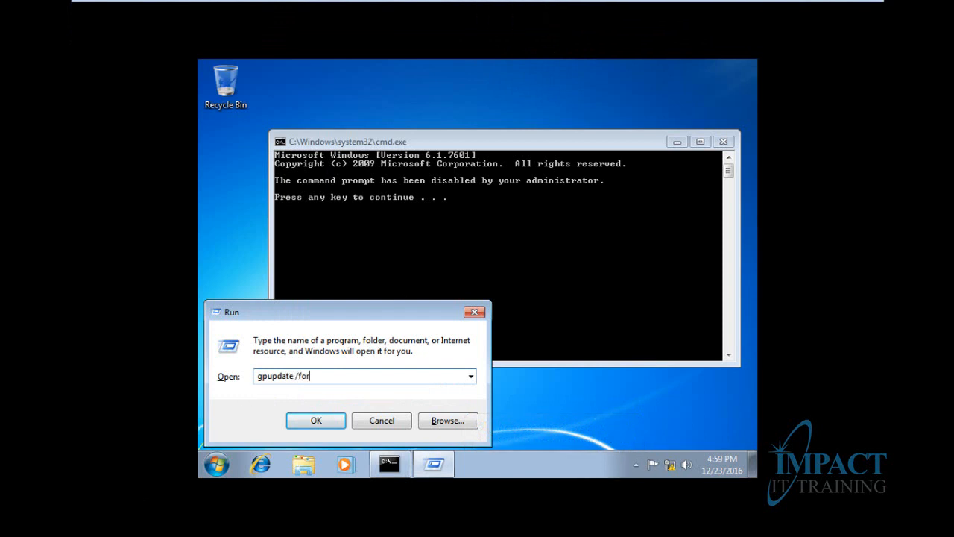
pyautogui.press('Return')
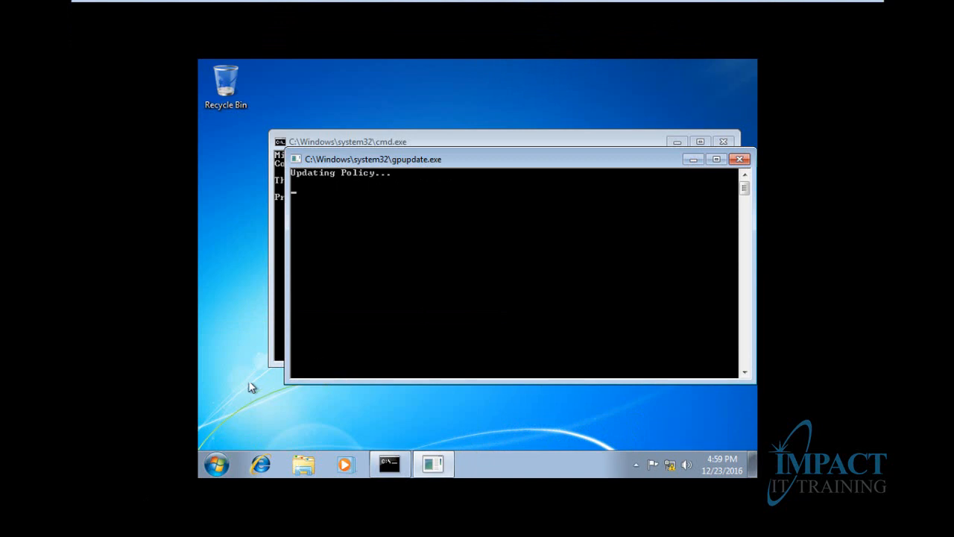
pyautogui.click(723, 141)
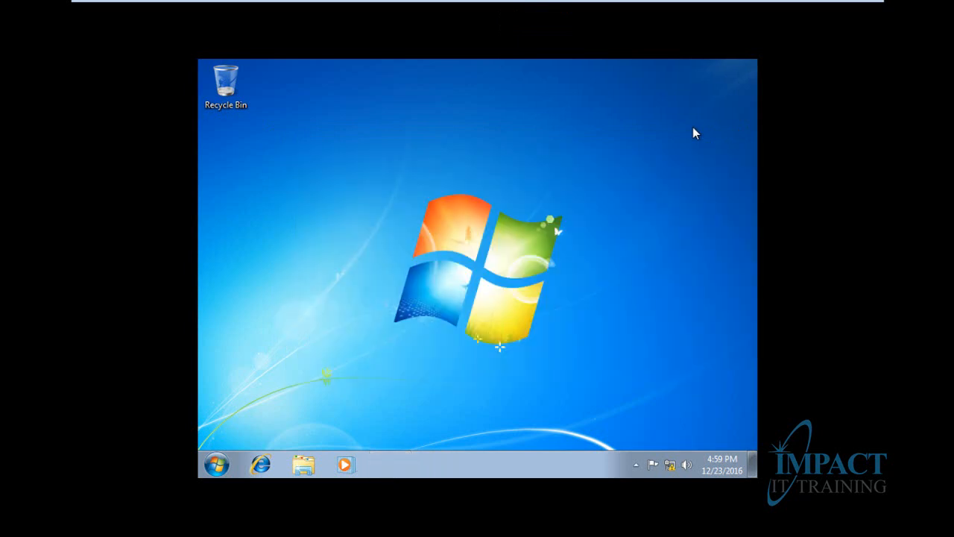
pyautogui.press('super+r')
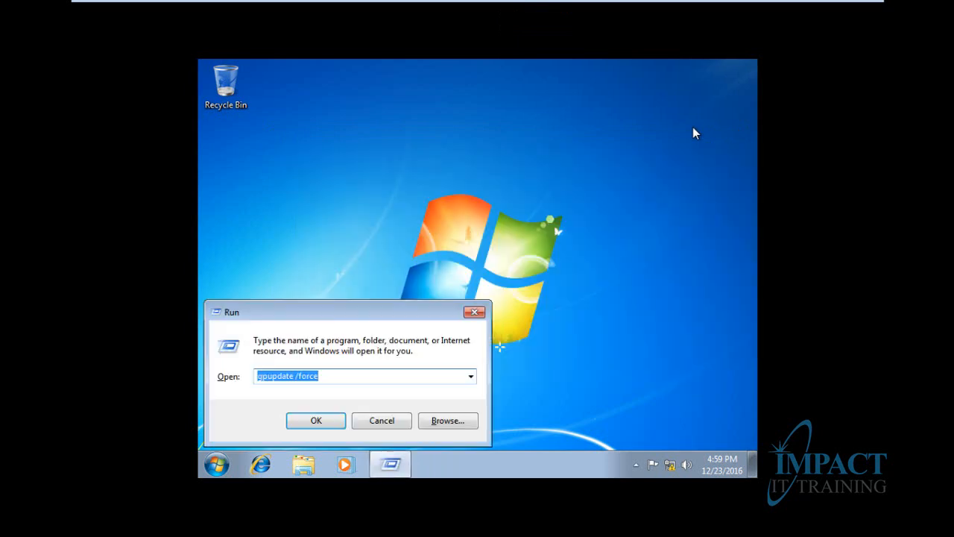
pyautogui.write('cmd')
pyautogui.press('Return')
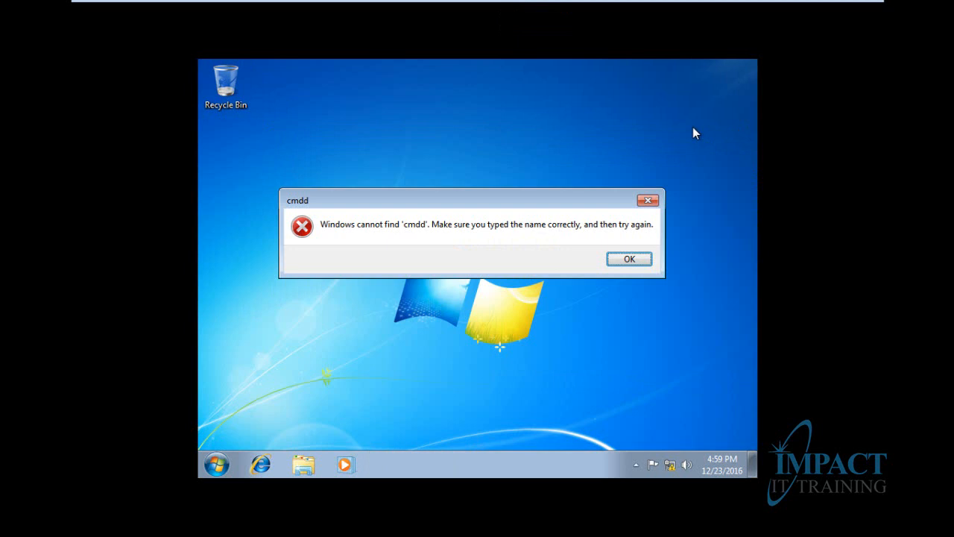
pyautogui.press('Return')
pyautogui.write('cmdd')
pyautogui.press('Return')
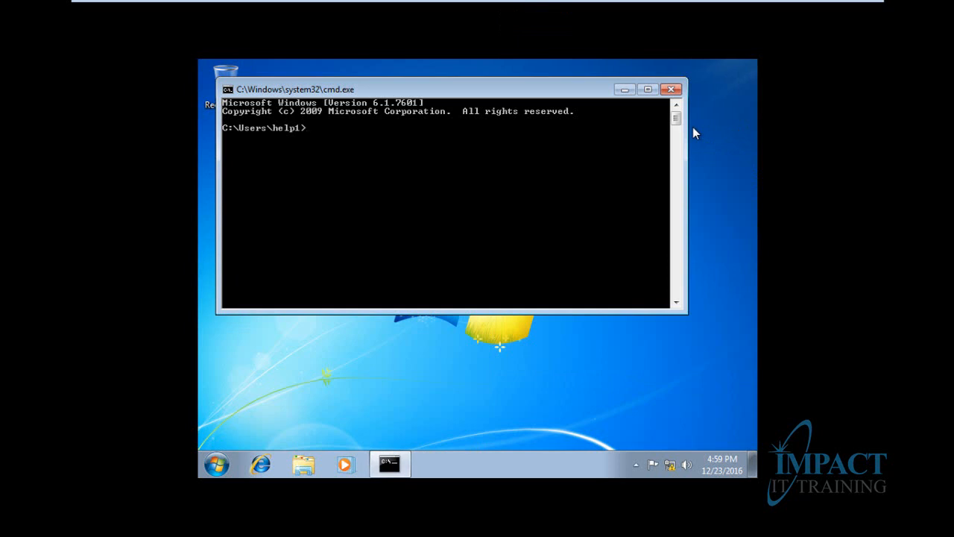
pyautogui.write('ddddddddadada')
pyautogui.press('BackSpace')
pyautogui.press('BackSpace')
pyautogui.press('BackSpace')
pyautogui.press('BackSpace')
pyautogui.press('BackSpace')
pyautogui.press('BackSpace')
pyautogui.press('BackSpace')
pyautogui.press('BackSpace')
pyautogui.press('BackSpace')
pyautogui.press('BackSpace')
pyautogui.press('BackSpace')
pyautogui.press('BackSpace')
pyautogui.press('BackSpace')
pyautogui.write('ping')
pyautogui.press('BackSpace')
pyautogui.press('BackSpace')
pyautogui.press('BackSpace')
pyautogui.press('BackSpace')
pyautogui.write('ipconfig')
pyautogui.press('Return')
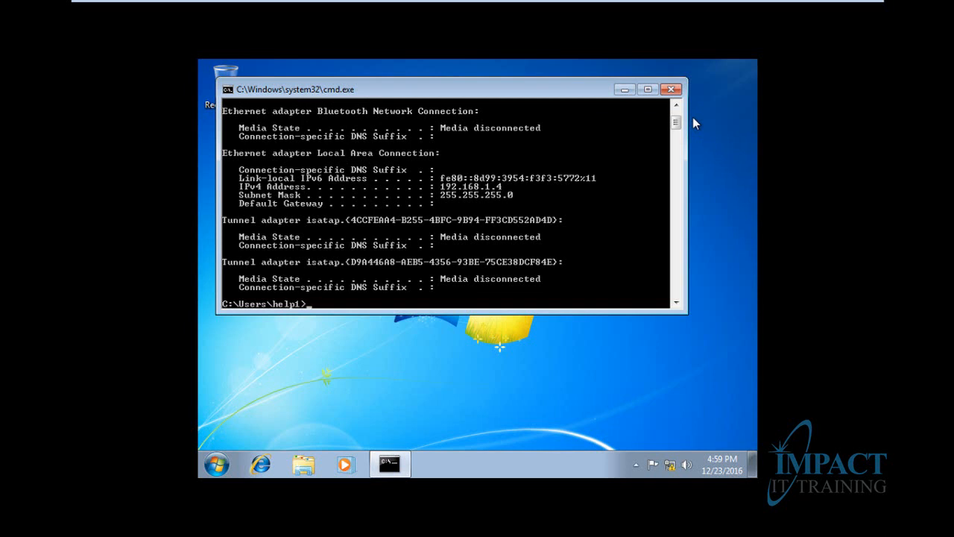
pyautogui.click(671, 89)
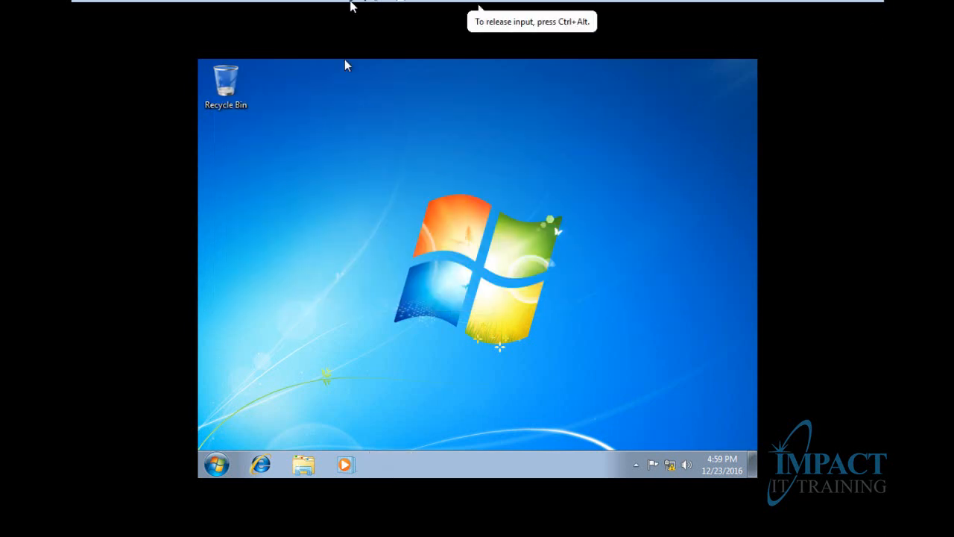
# Return to SRV-2012Friday, leave full screen, and select bt.com's Group Policy Objects container
pyautogui.moveTo(351, 4)
pyautogui.click(142, 10)
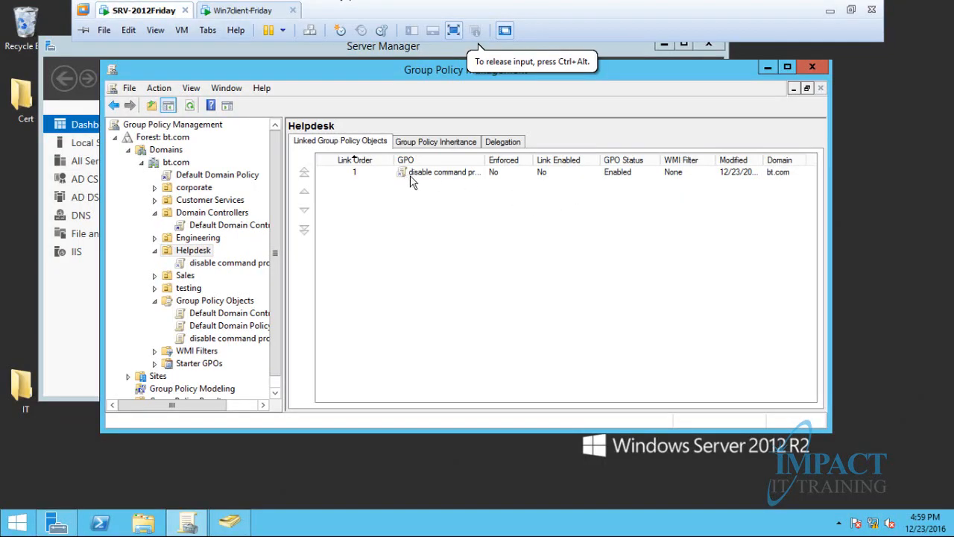
pyautogui.rightClick(447, 173)
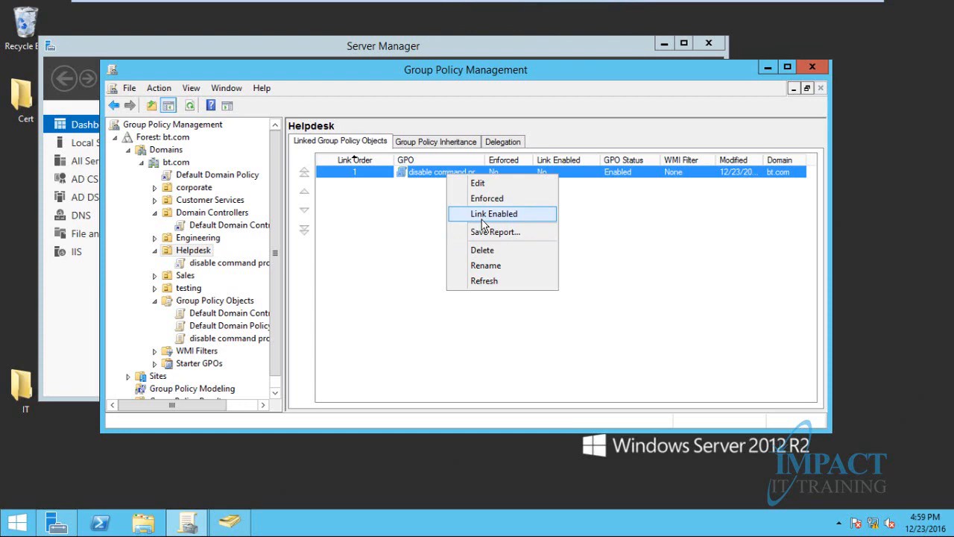
pyautogui.click(379, 219)
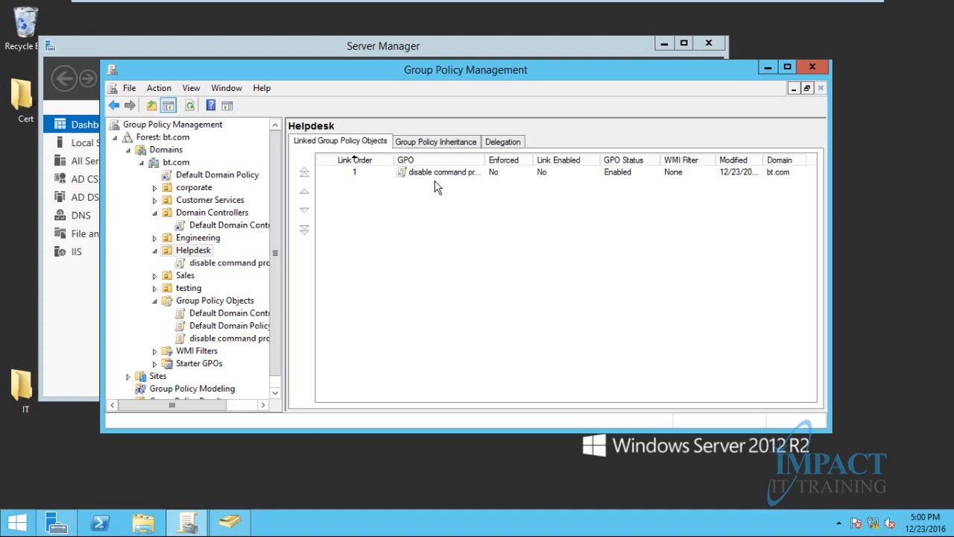
pyautogui.click(394, 173)
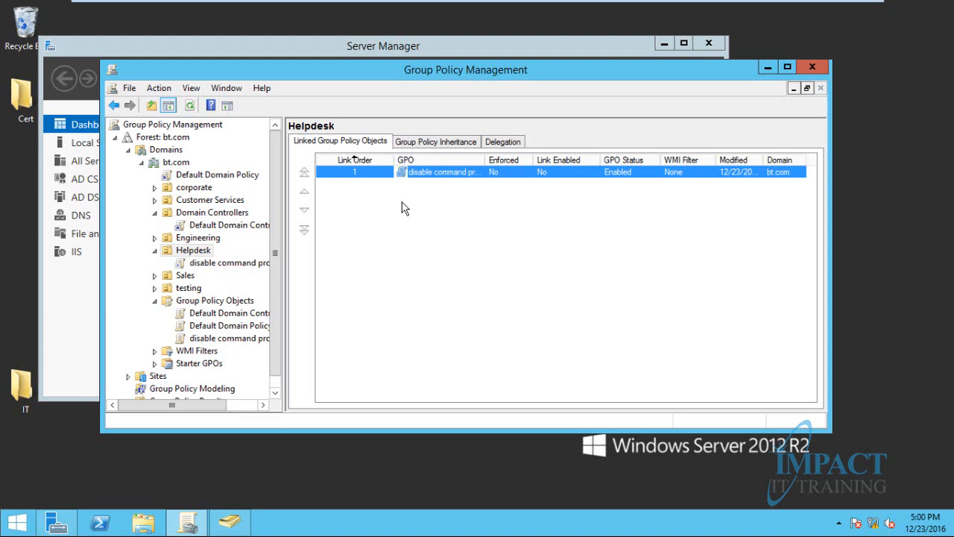
pyautogui.moveTo(617, 6)
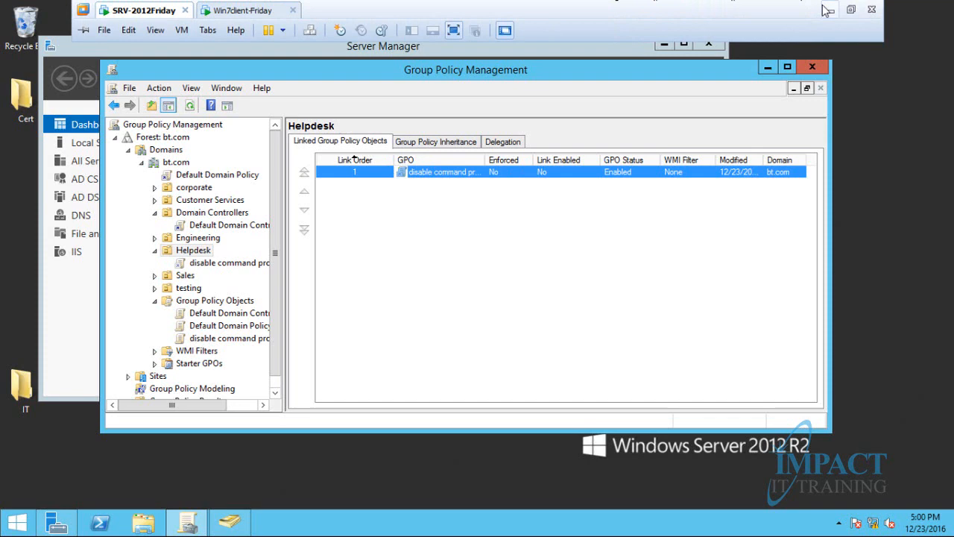
pyautogui.click(850, 9)
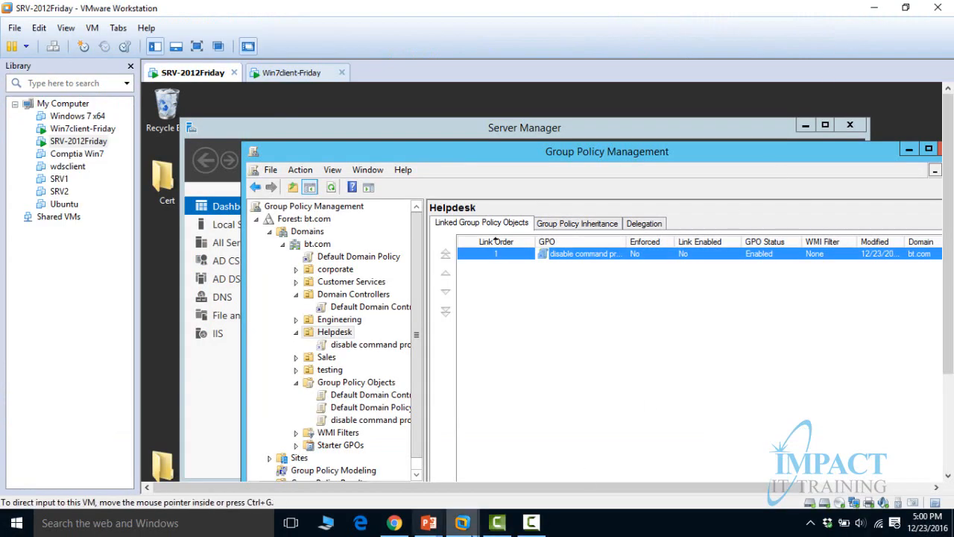
pyautogui.click(462, 523)
pyautogui.click(898, 473)
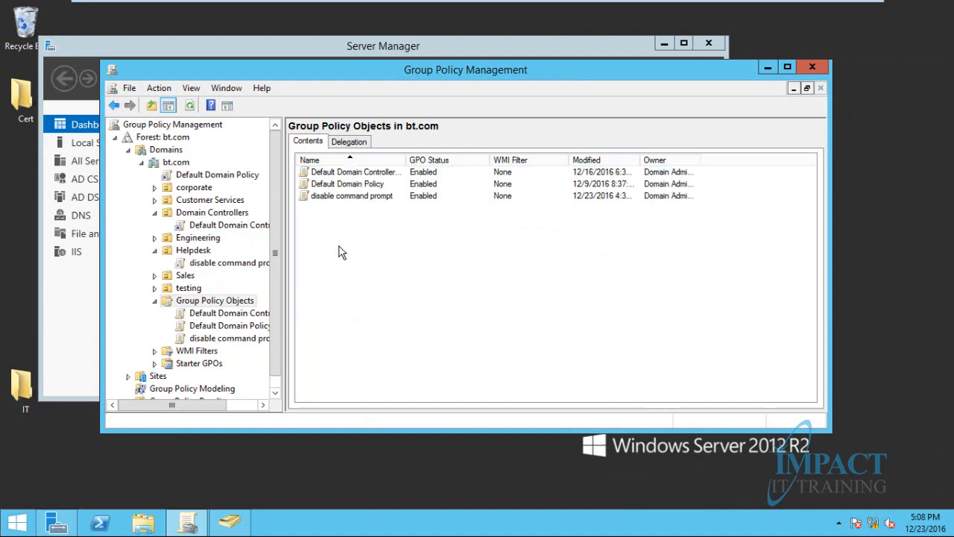
# Create a new GPO named 'disable Control Pannel' from the Group Policy Objects context menu
pyautogui.rightClick(339, 249)
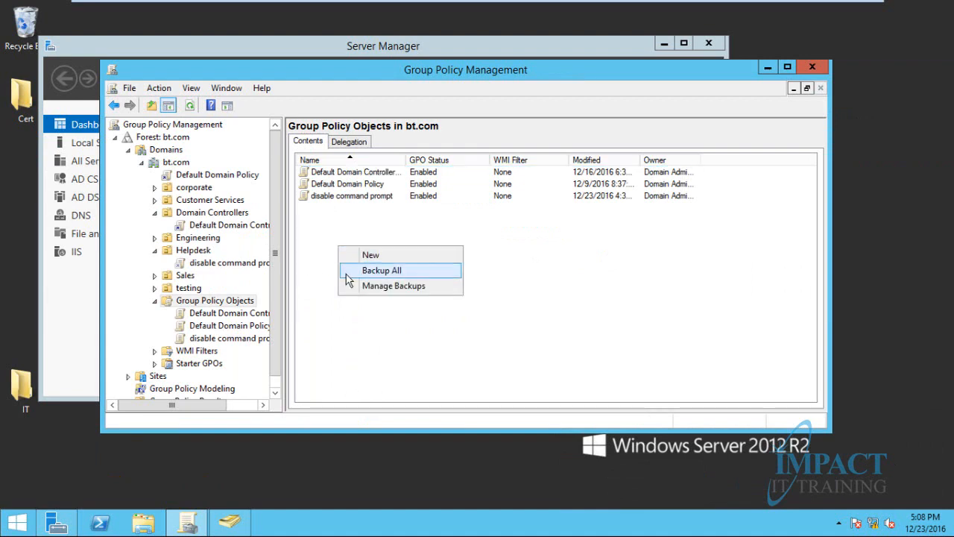
pyautogui.click(369, 258)
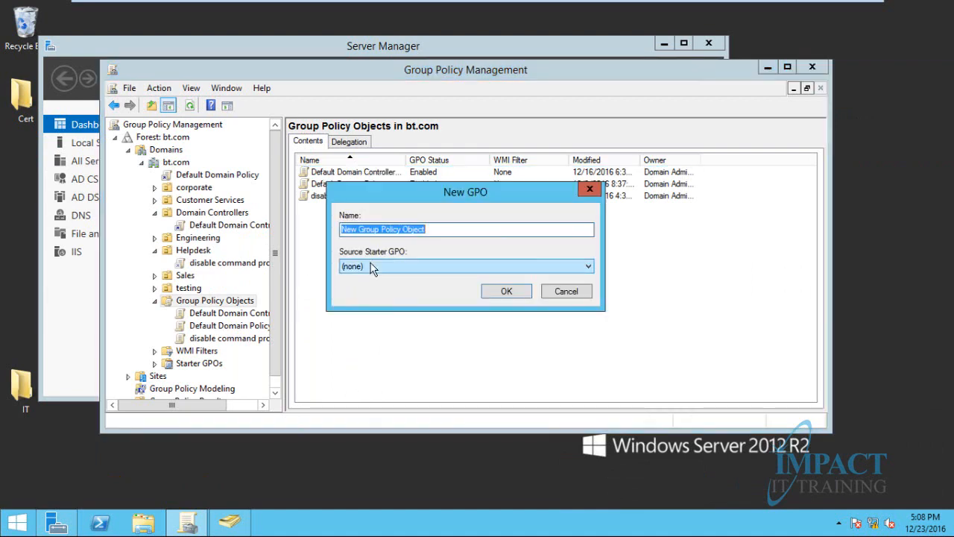
pyautogui.write('disable ')
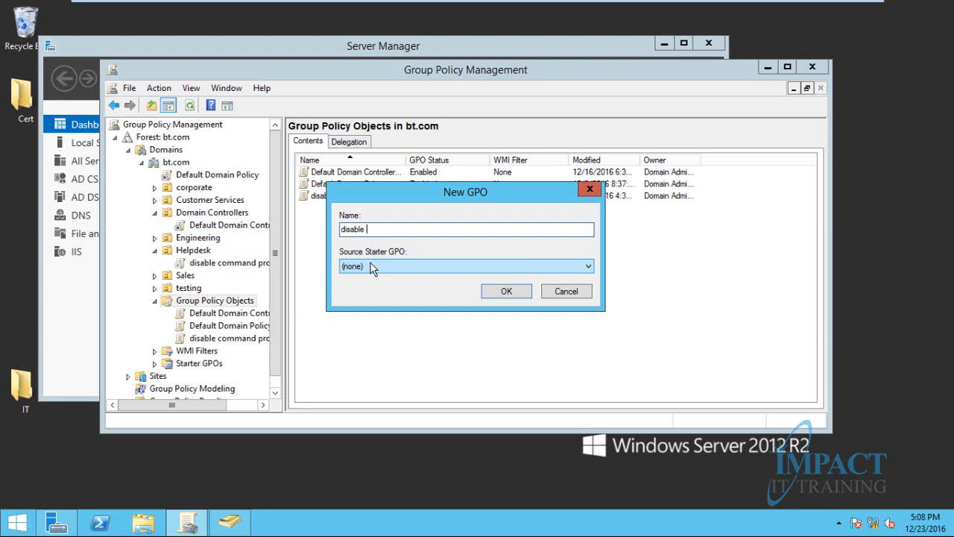
pyautogui.write('CP')
pyautogui.press('BackSpace')
pyautogui.write('ontrol pannel')
pyautogui.press('BackSpace')
pyautogui.press('BackSpace')
pyautogui.press('BackSpace')
pyautogui.press('BackSpace')
pyautogui.press('BackSpace')
pyautogui.press('BackSpace')
pyautogui.write('Pannel')
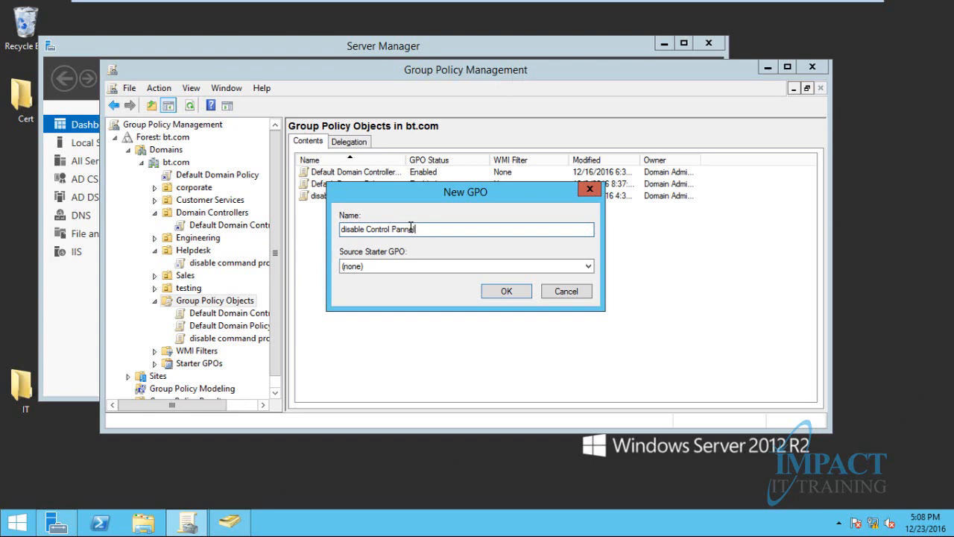
pyautogui.click(496, 293)
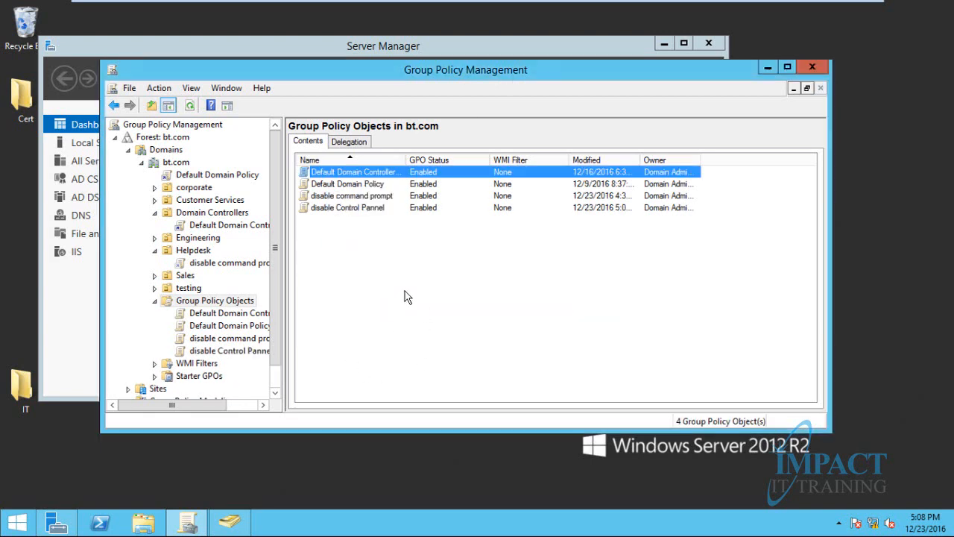
# Choose Edit on the 'disable Control Pannel' GPO to open it in the policy editor
pyautogui.click(321, 208)
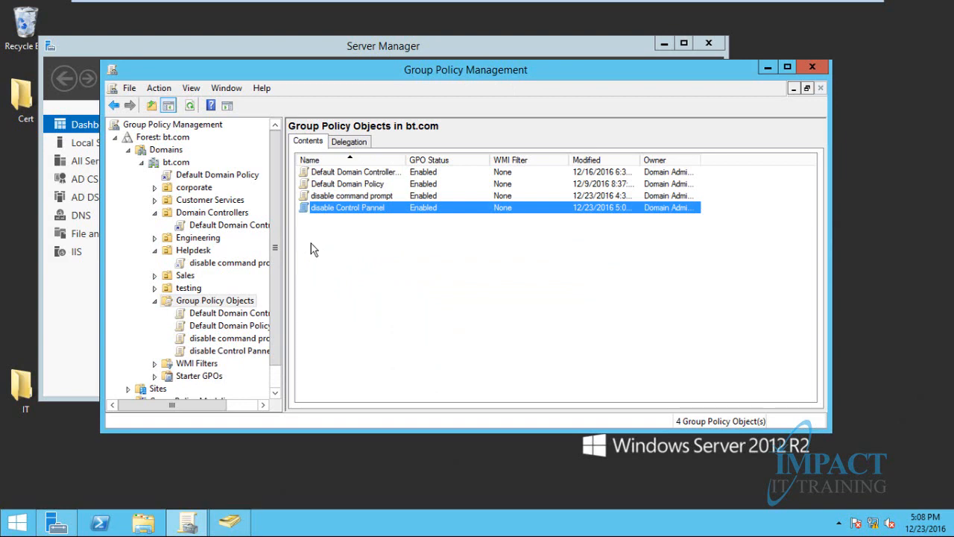
pyautogui.click(231, 302)
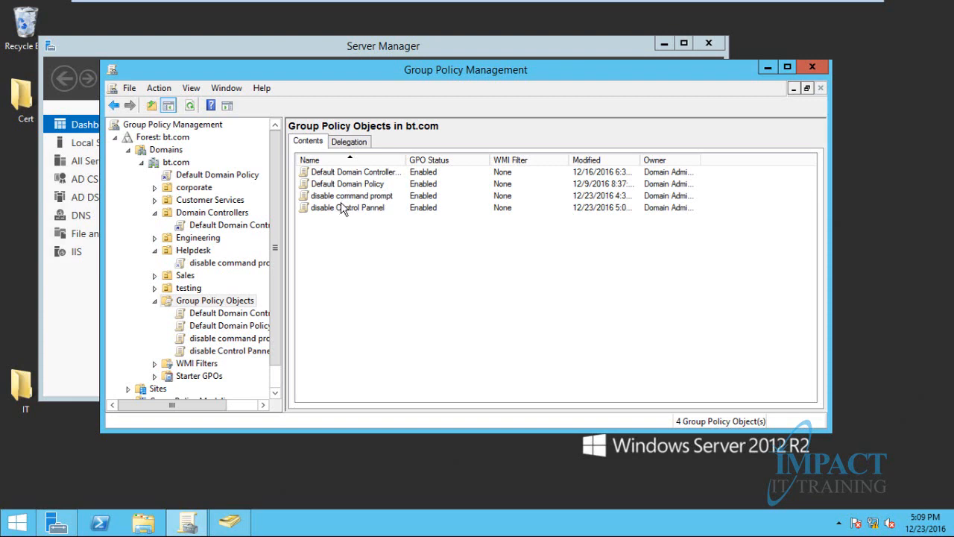
pyautogui.rightClick(327, 210)
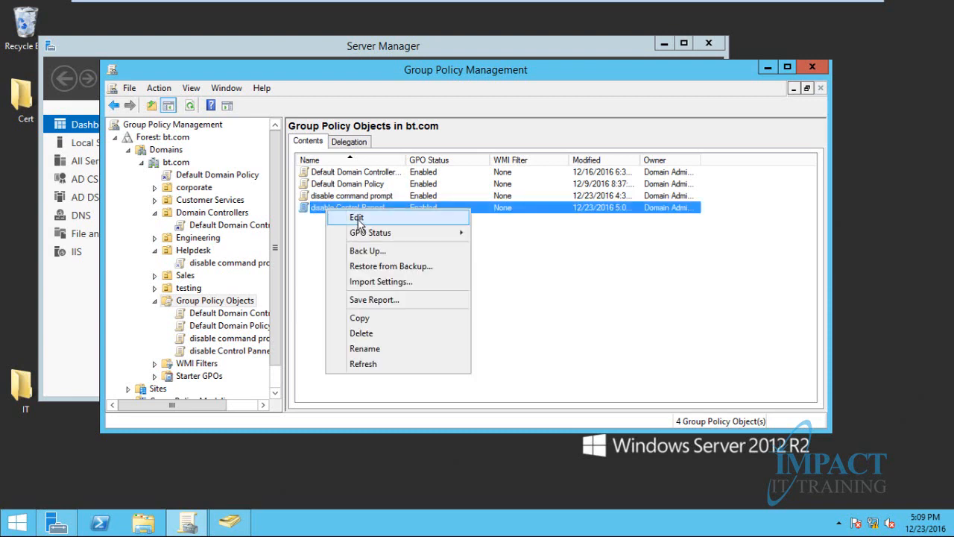
pyautogui.click(358, 220)
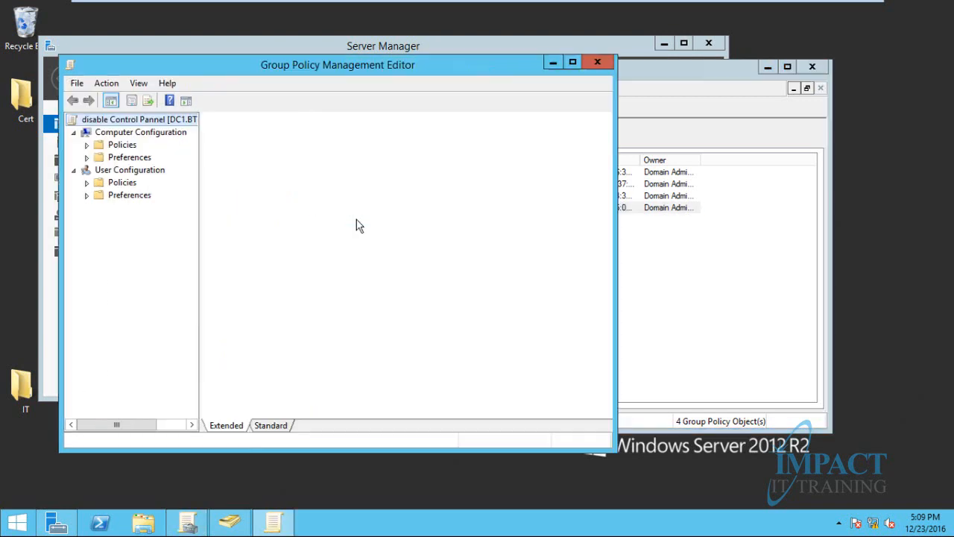
# Browse to User Configuration > Administrative Templates > Control Panel and select 'Prohibit access to Control Panel'
pyautogui.click(86, 182)
pyautogui.click(100, 221)
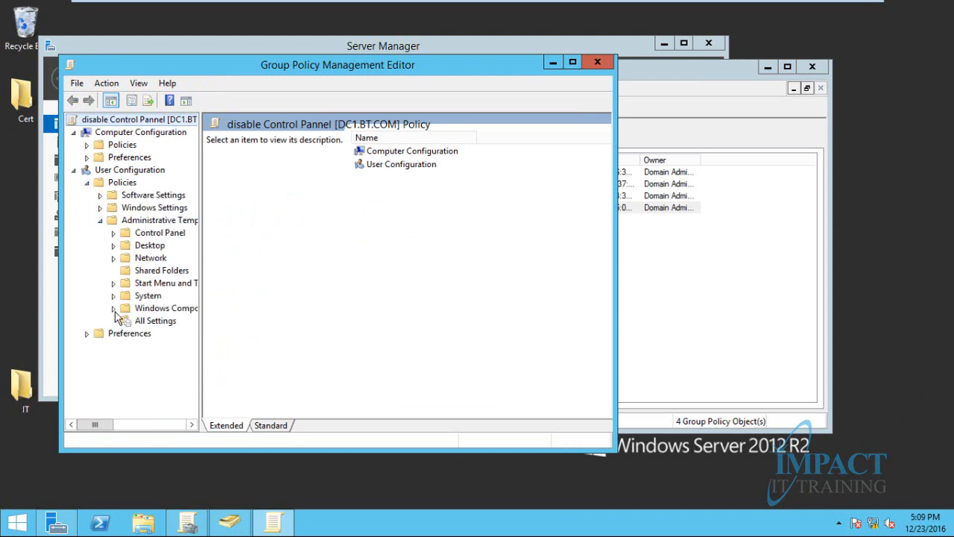
pyautogui.click(155, 236)
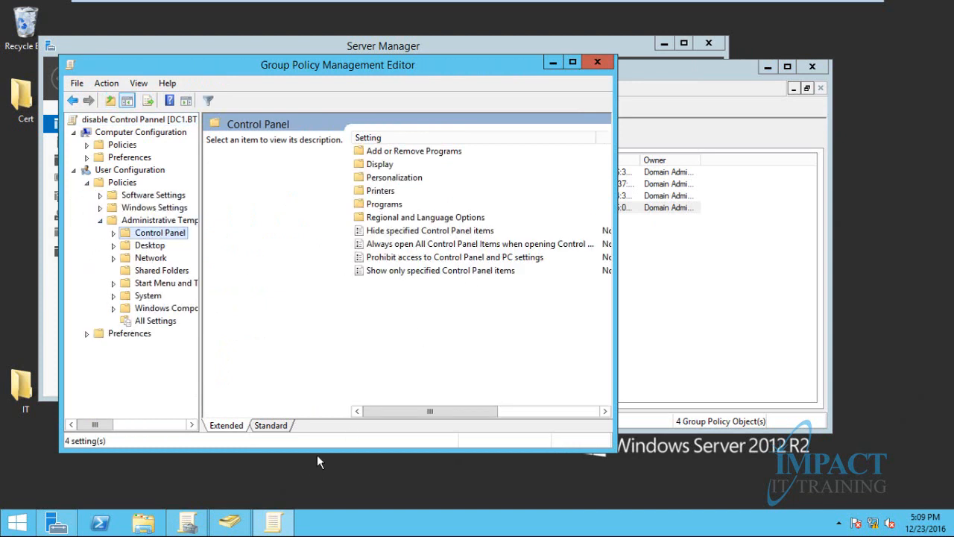
pyautogui.click(270, 426)
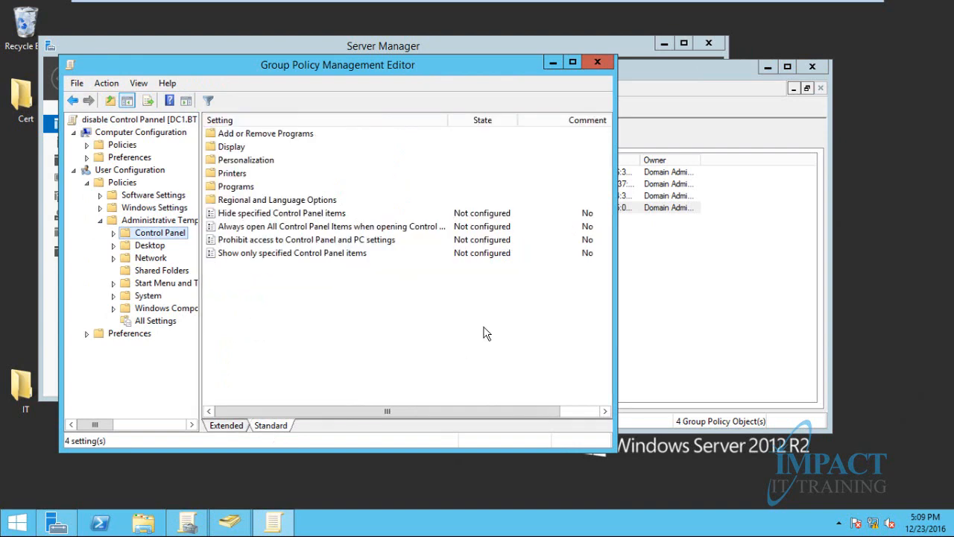
pyautogui.click(277, 240)
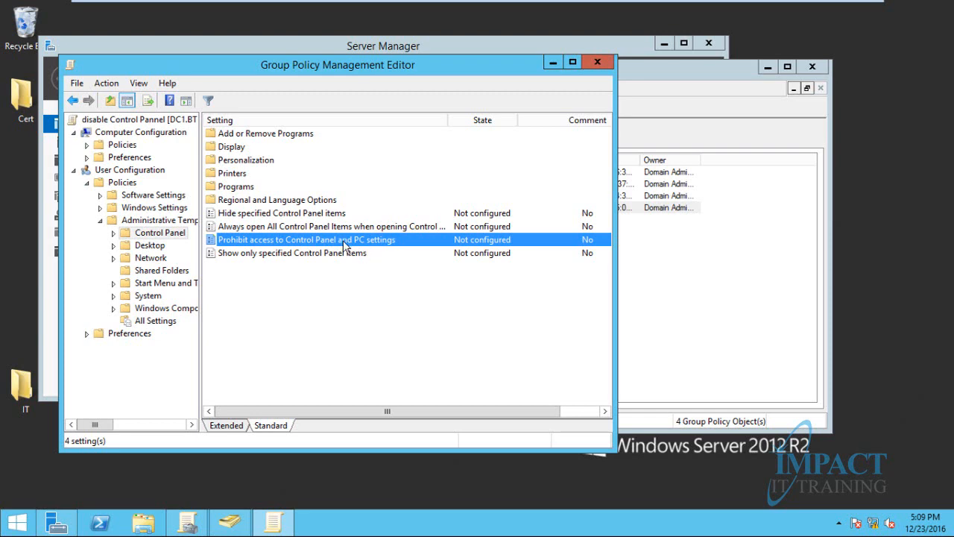
# Set 'Prohibit access to Control Panel and PC settings' to Enabled, apply it, and close the editor
pyautogui.doubleClick(345, 240)
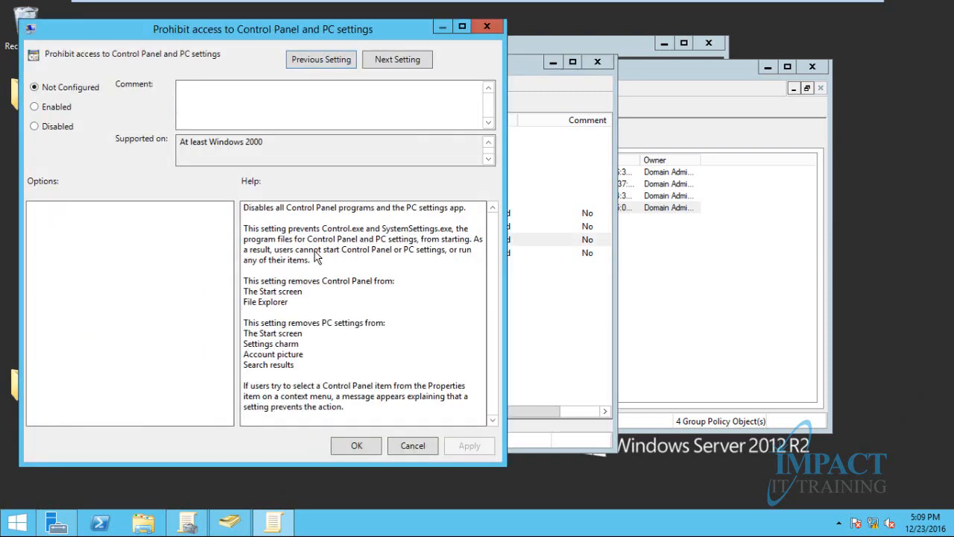
pyautogui.click(56, 108)
pyautogui.moveTo(282, 30); pyautogui.dragTo(320, 30)
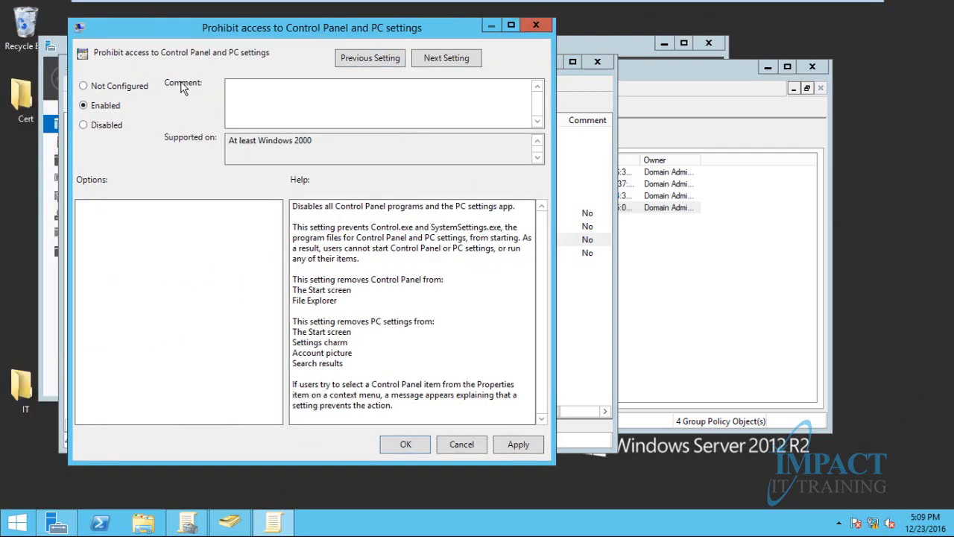
pyautogui.click(519, 448)
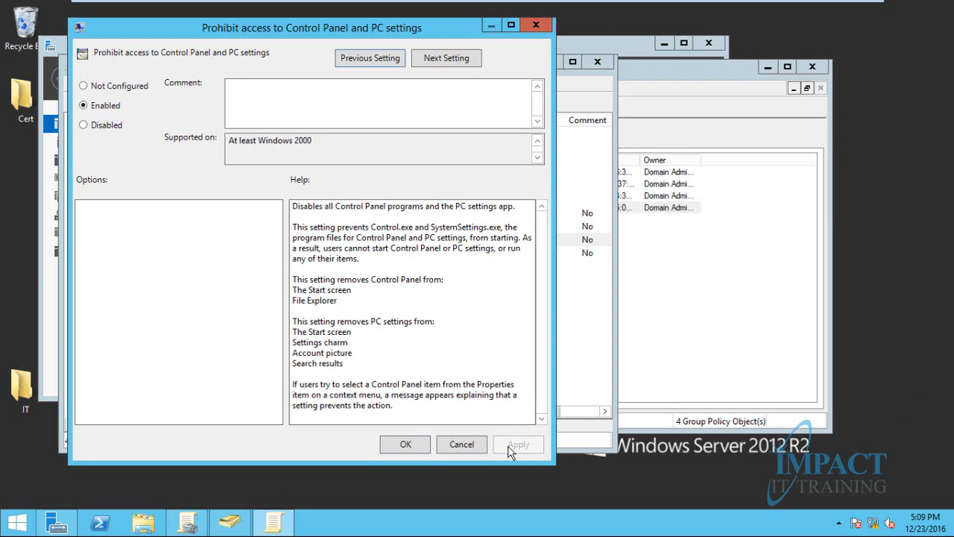
pyautogui.click(403, 444)
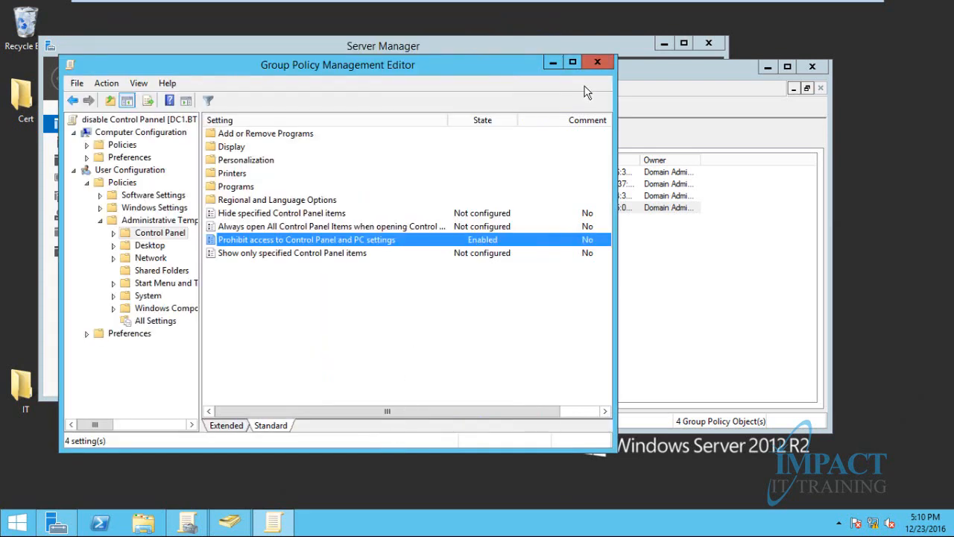
pyautogui.click(598, 63)
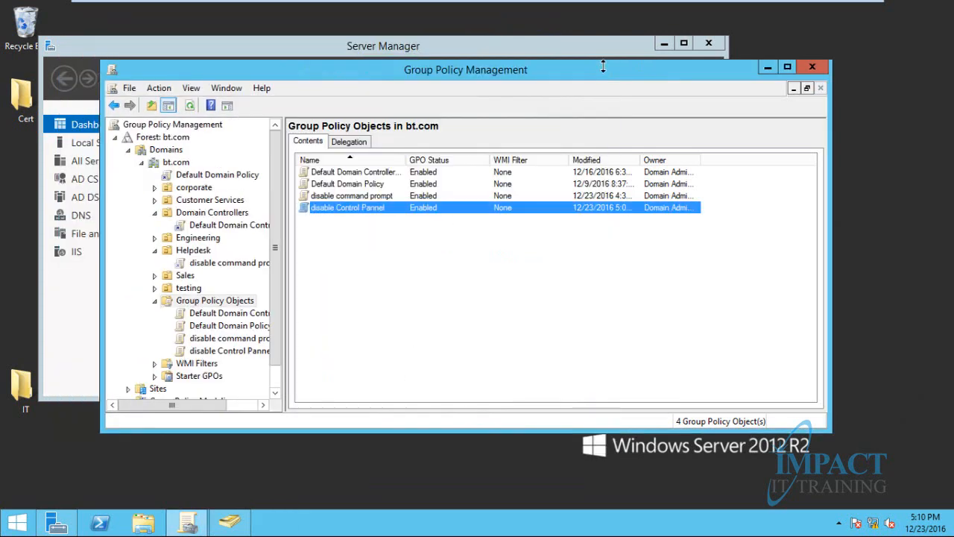
# Link the existing disable Control Pannel GPO to the Helpdesk unit
pyautogui.rightClick(193, 255)
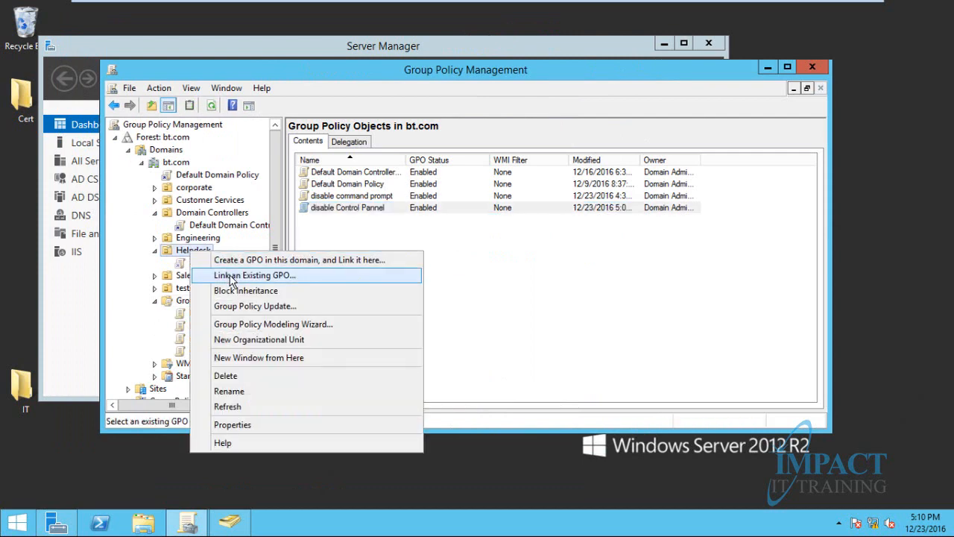
pyautogui.click(232, 279)
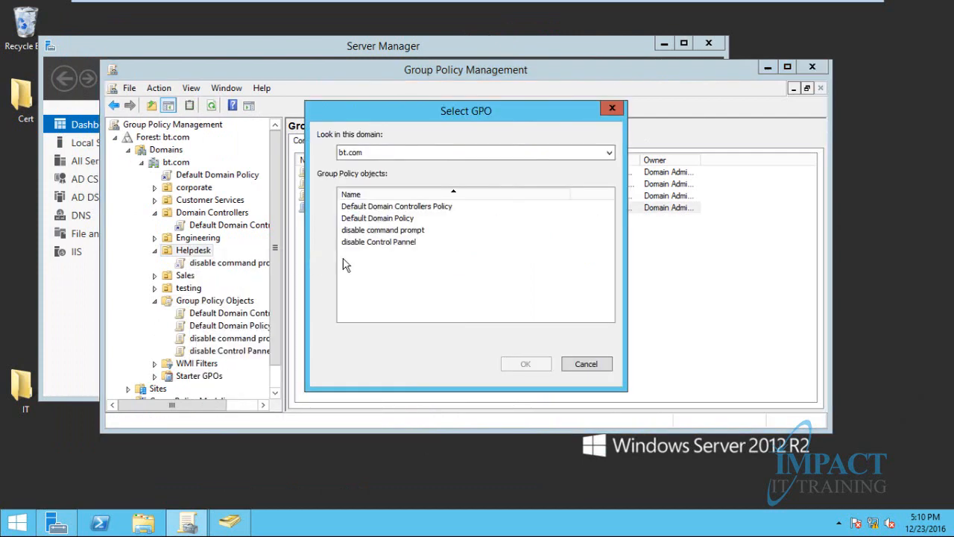
pyautogui.click(364, 243)
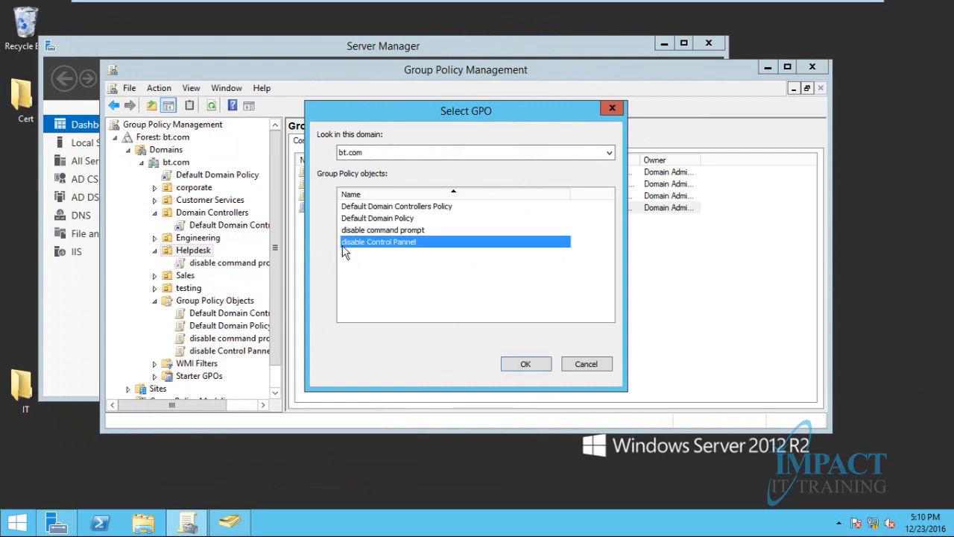
pyautogui.click(525, 365)
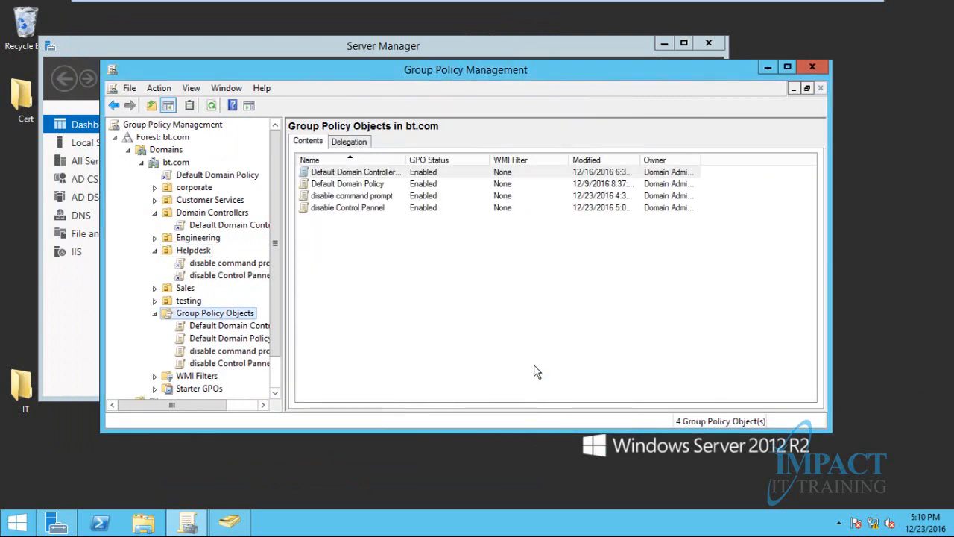
pyautogui.press('super+r')
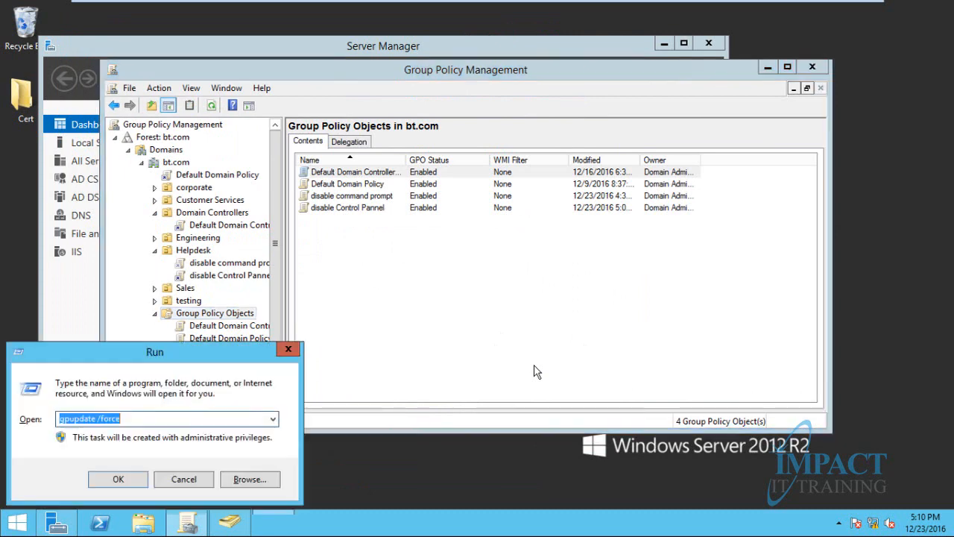
pyautogui.press('Return')
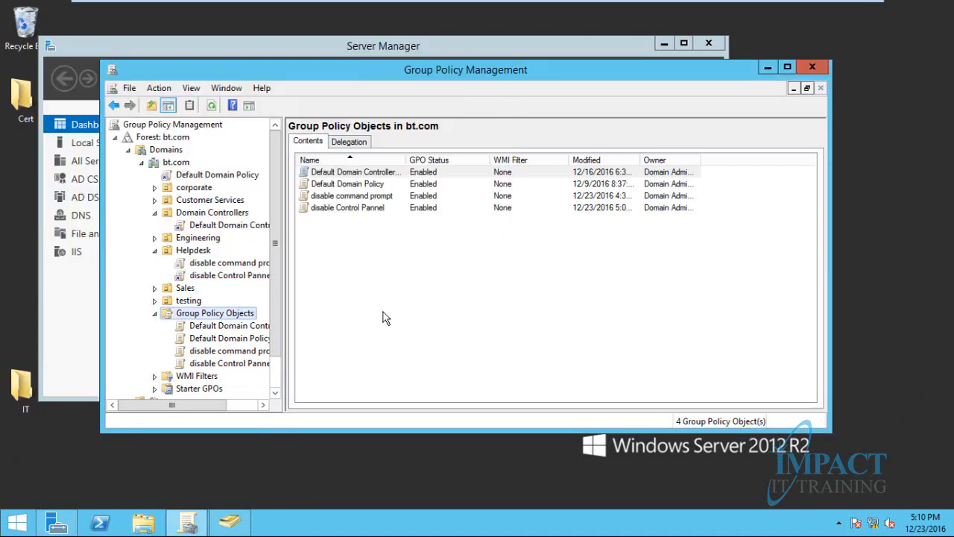
# Run gpupdate /force on the Windows 7 client
pyautogui.click(238, 10)
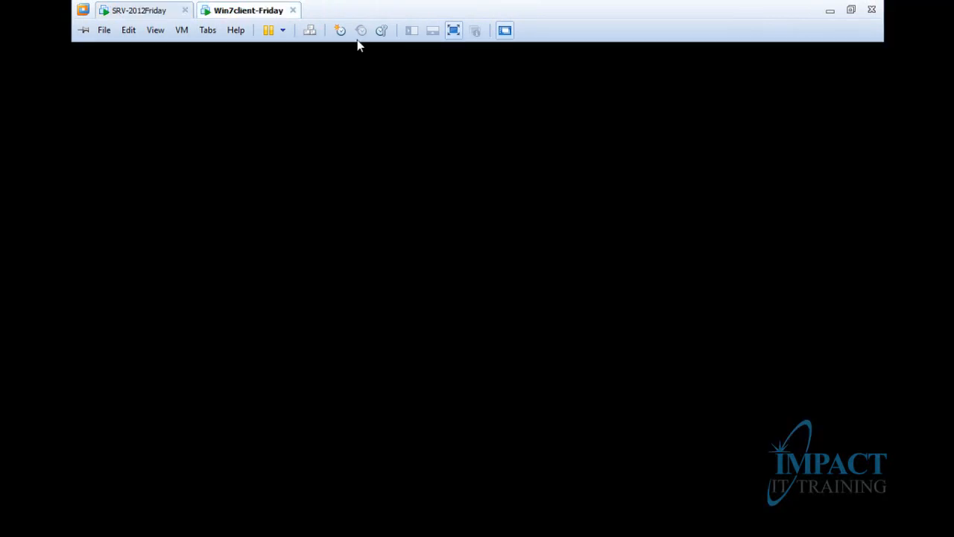
pyautogui.press('super+r')
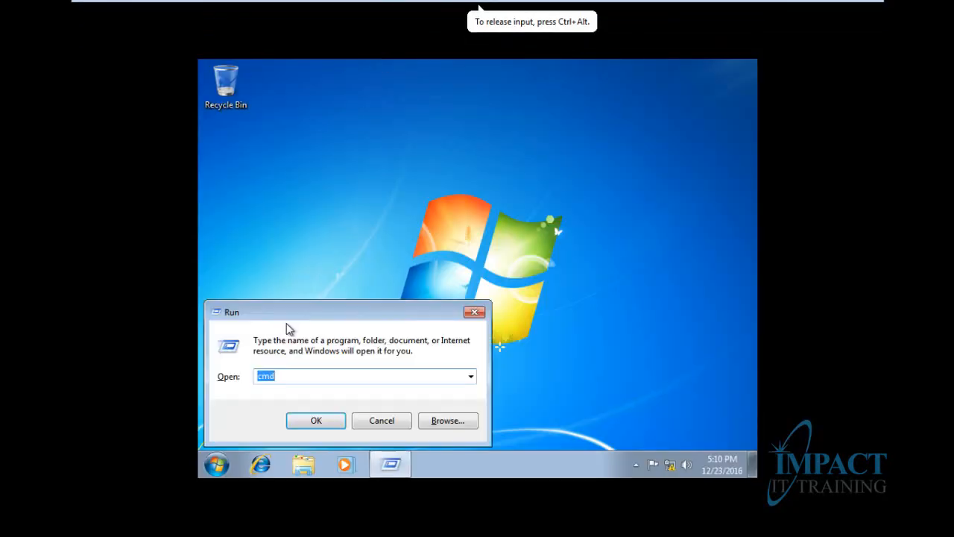
pyautogui.write('g')
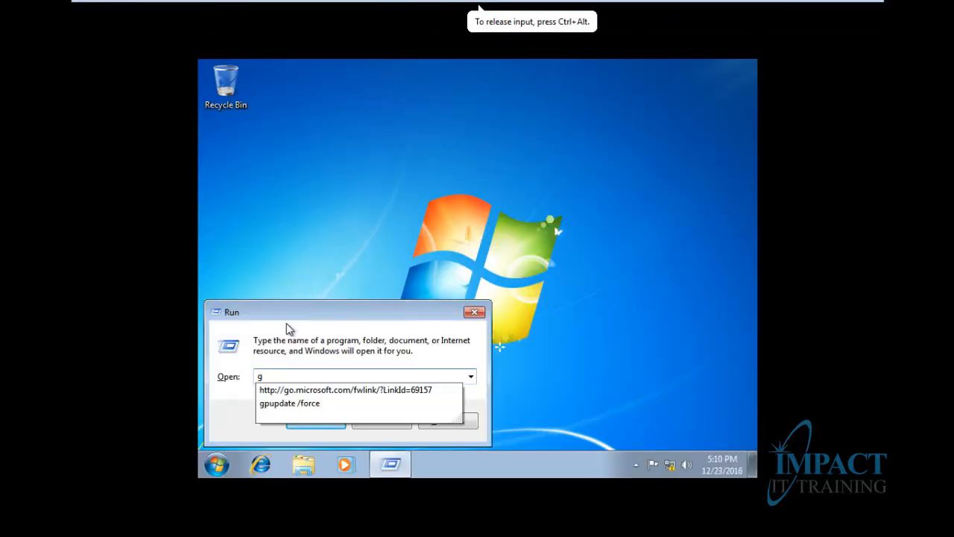
pyautogui.press('Down')
pyautogui.press('Down')
pyautogui.press('Return')
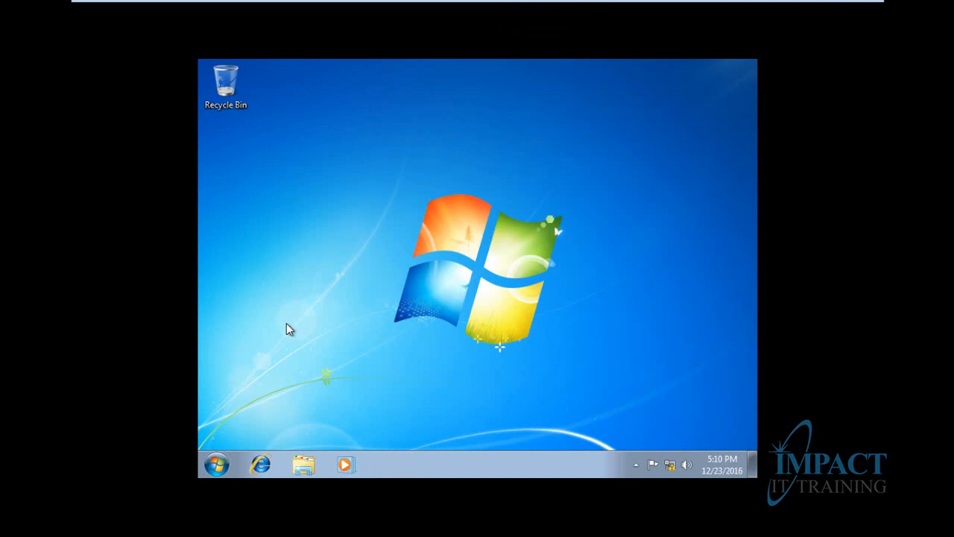
# Search the Start menu for 'cont' and try launching Control Panel
pyautogui.click(215, 465)
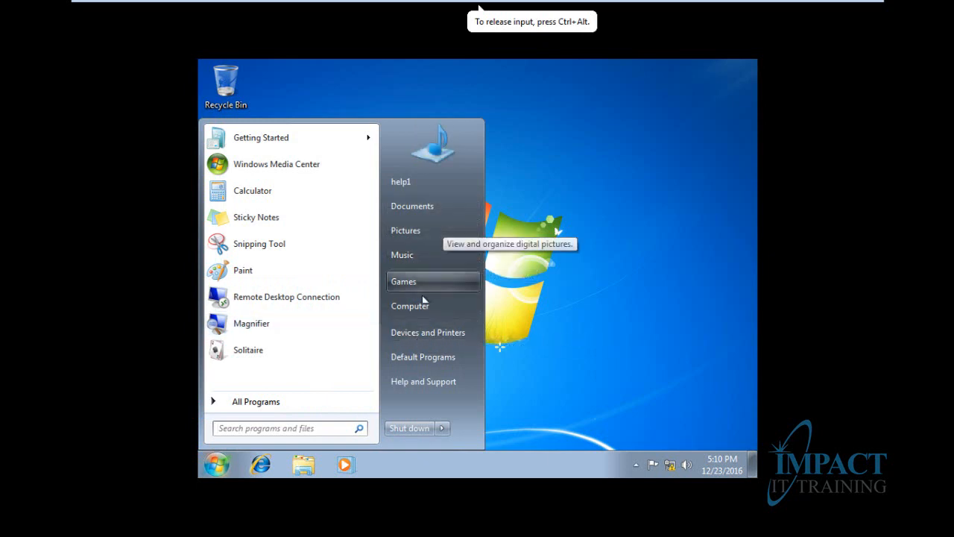
pyautogui.click(321, 427)
pyautogui.write('com')
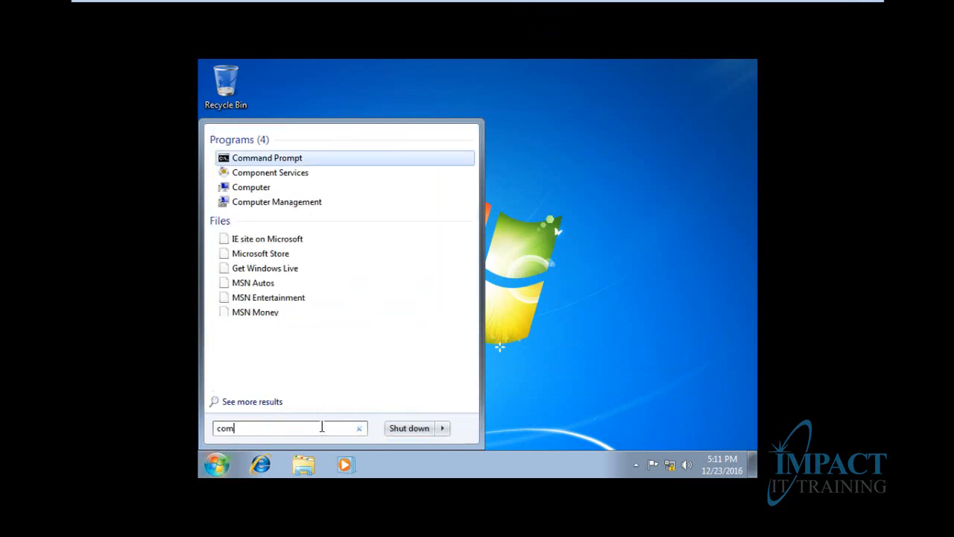
pyautogui.press('BackSpace')
pyautogui.write('n')
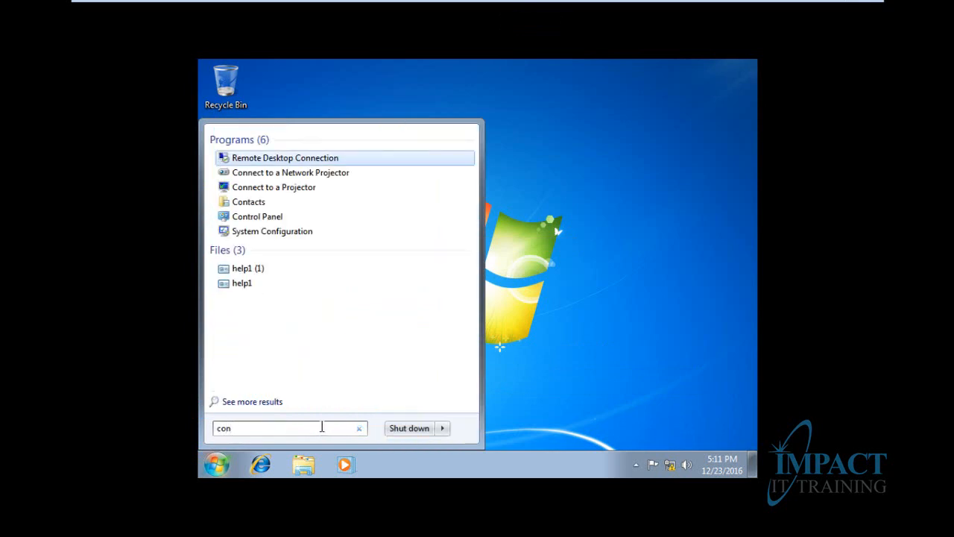
pyautogui.write('t')
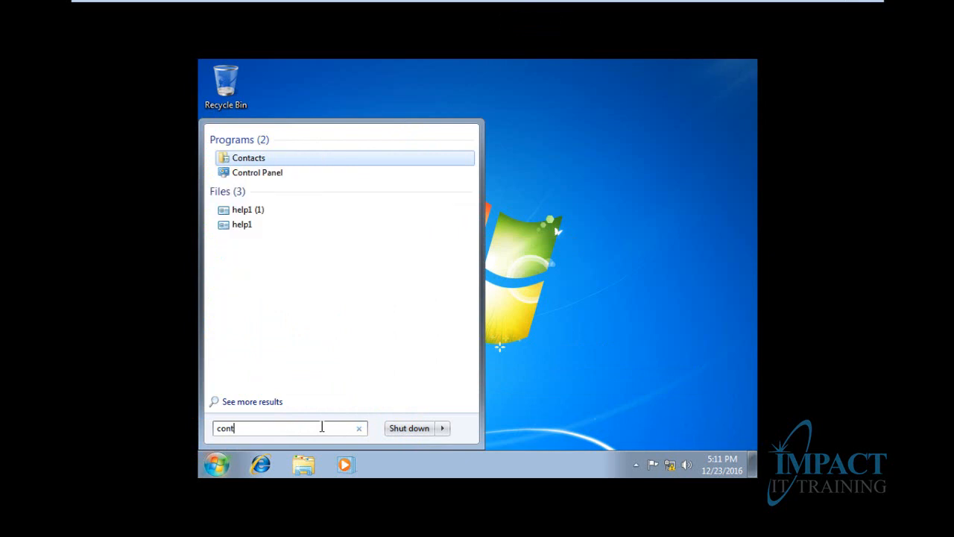
pyautogui.click(260, 173)
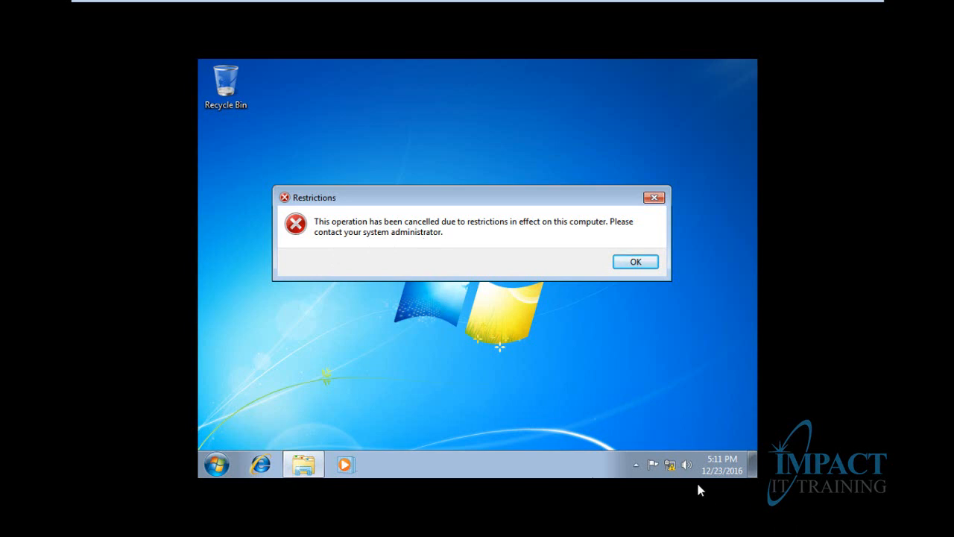
# Dismiss the Restrictions errors and try opening Network and Sharing Center, which is also refused
pyautogui.rightClick(670, 465)
pyautogui.click(675, 460)
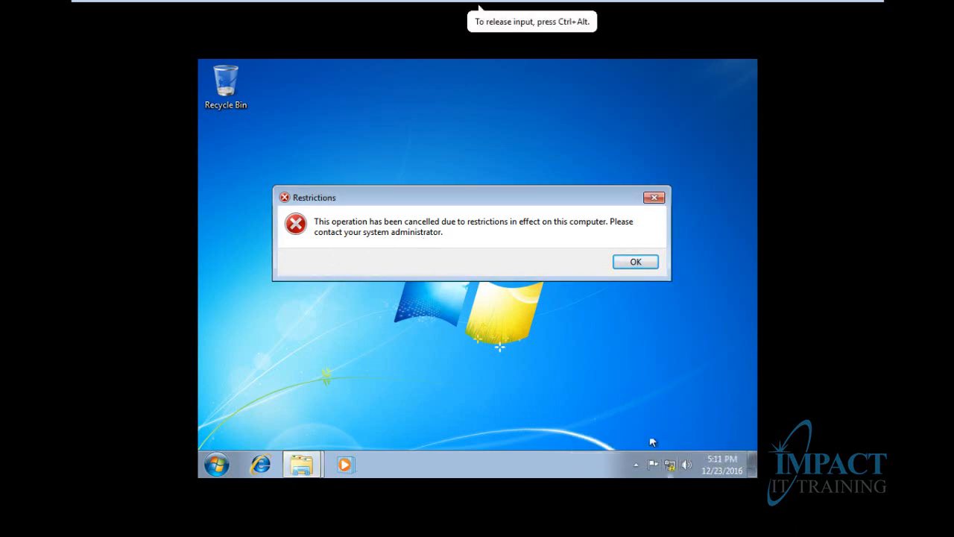
pyautogui.click(660, 198)
pyautogui.click(546, 273)
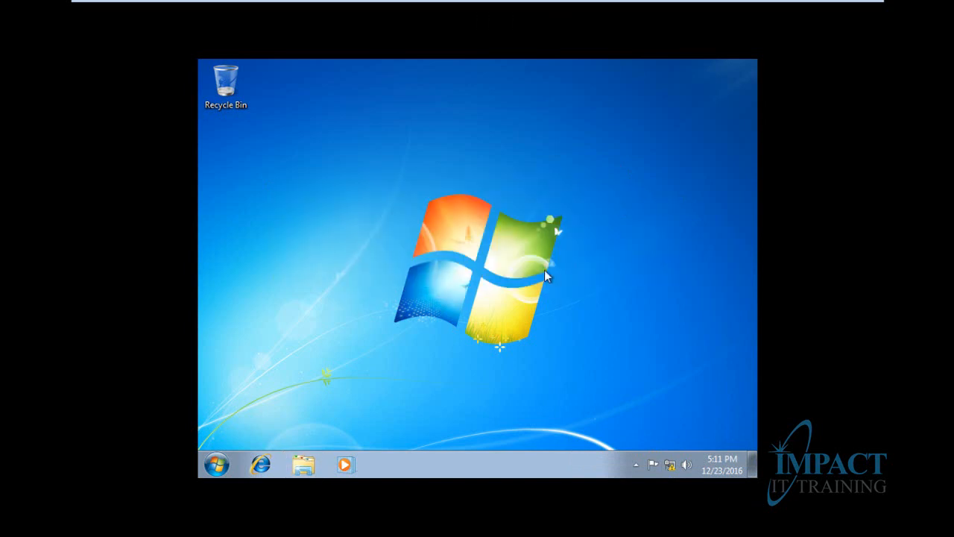
pyautogui.rightClick(669, 465)
pyautogui.click(656, 449)
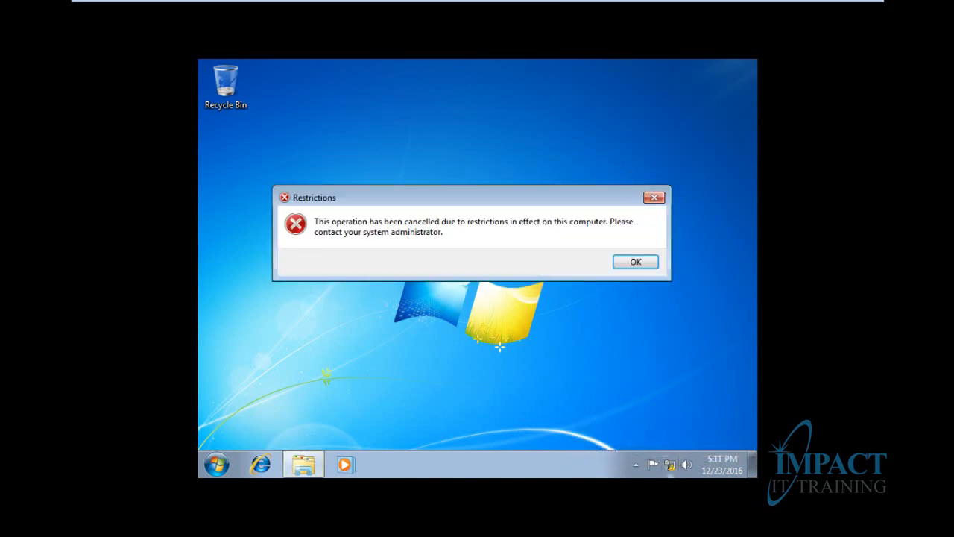
pyautogui.click(655, 197)
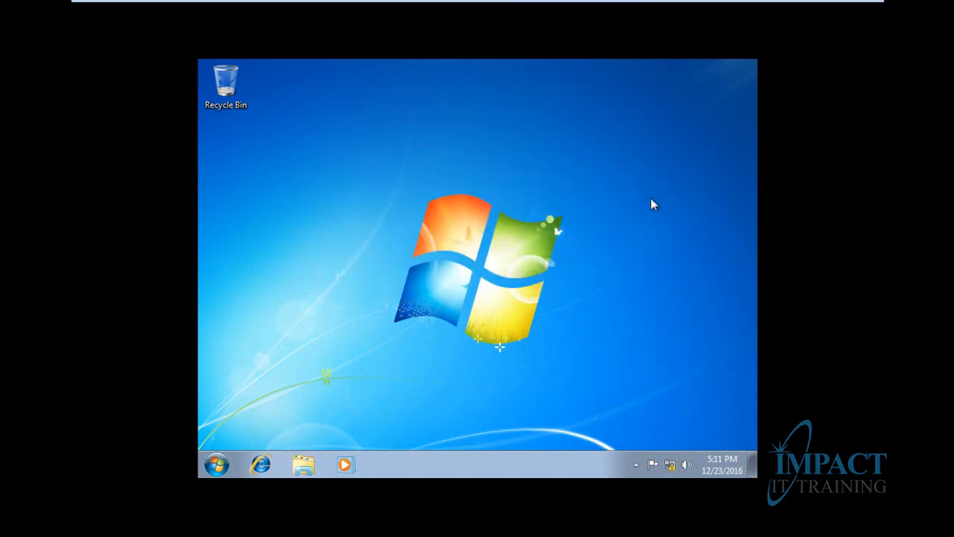
# On the server, clear Link Enabled on Helpdesk's disable Control Pannel link and confirm
pyautogui.moveTo(245, 1)
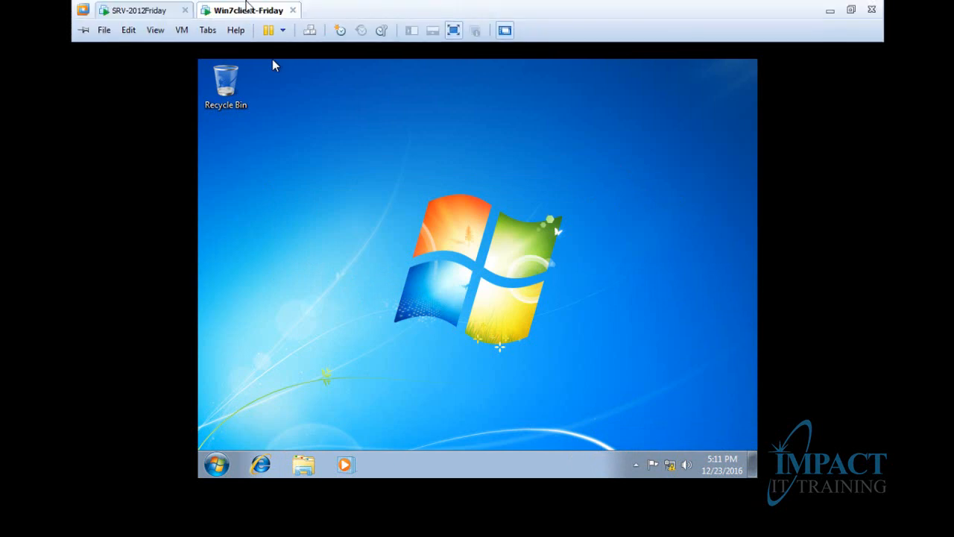
pyautogui.click(139, 10)
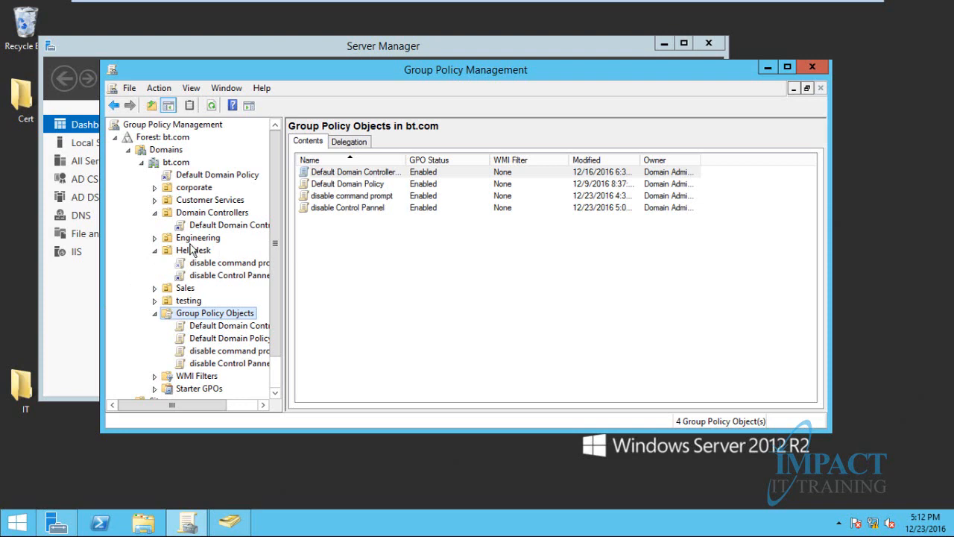
pyautogui.moveTo(429, 1)
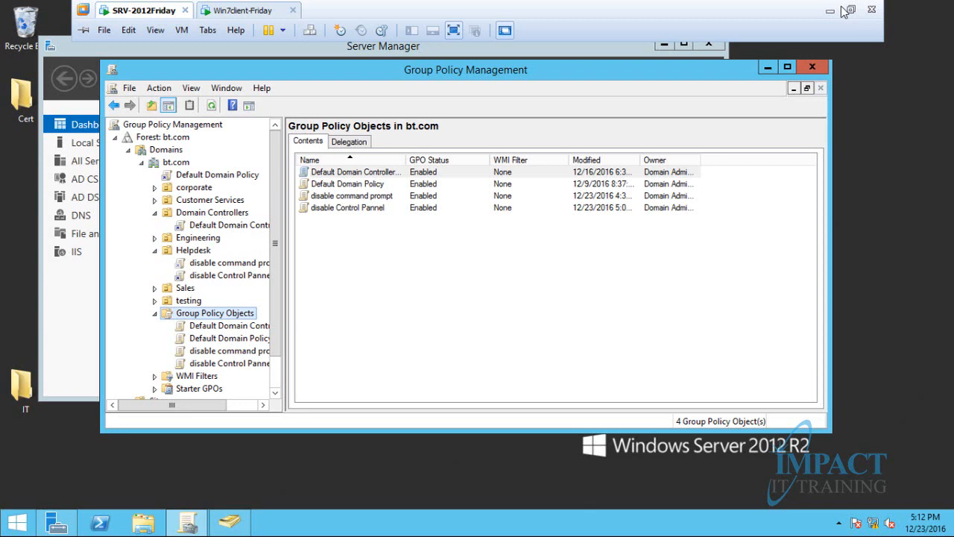
pyautogui.click(856, 13)
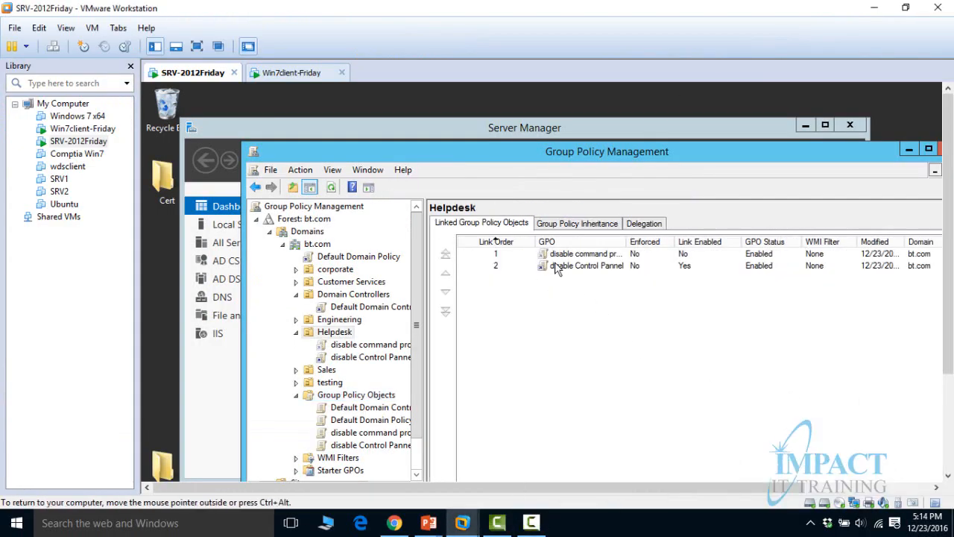
pyautogui.rightClick(556, 264)
pyautogui.click(578, 306)
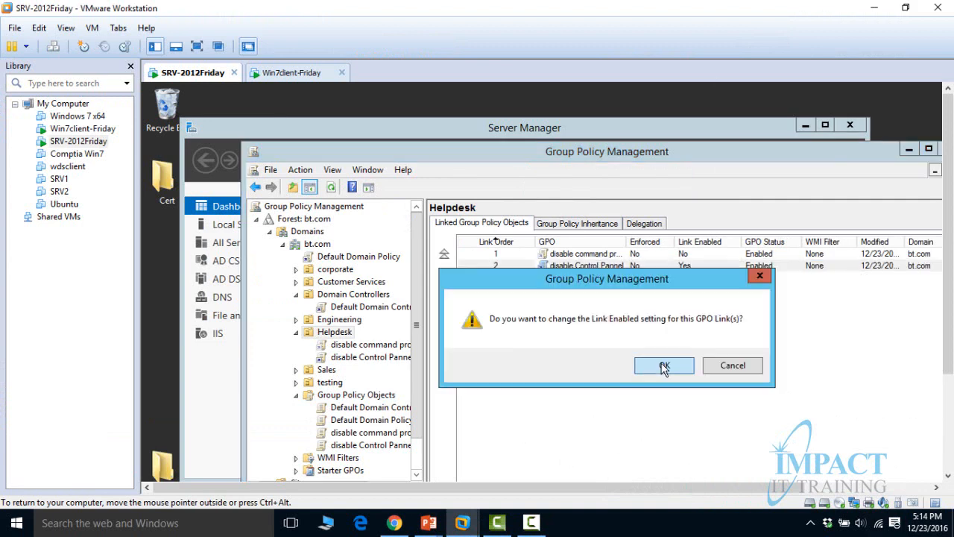
pyautogui.click(664, 365)
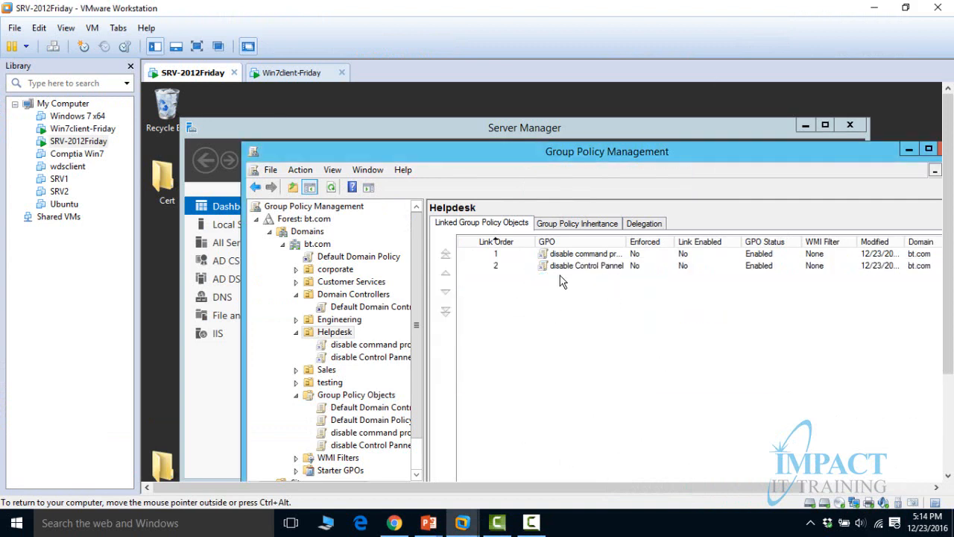
pyautogui.click(534, 525)
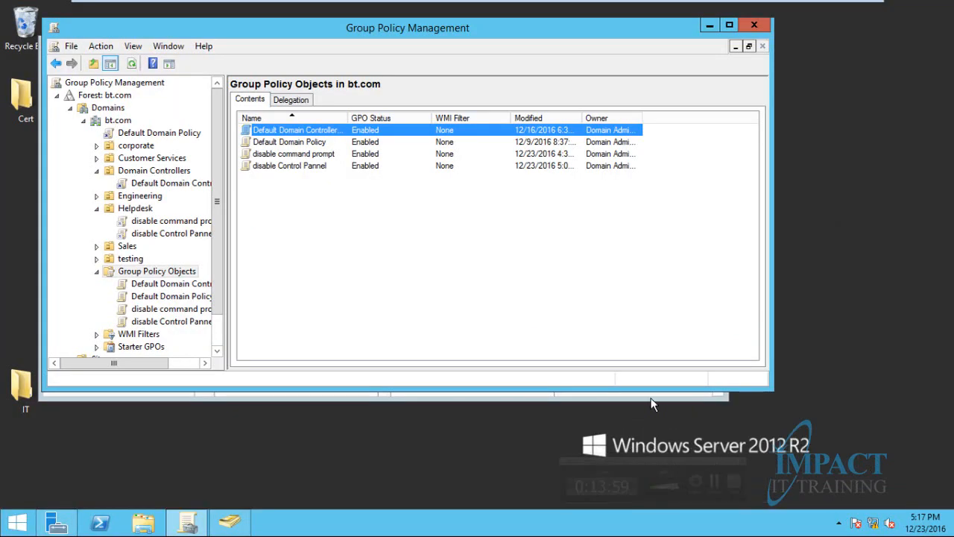
pyautogui.rightClick(304, 226)
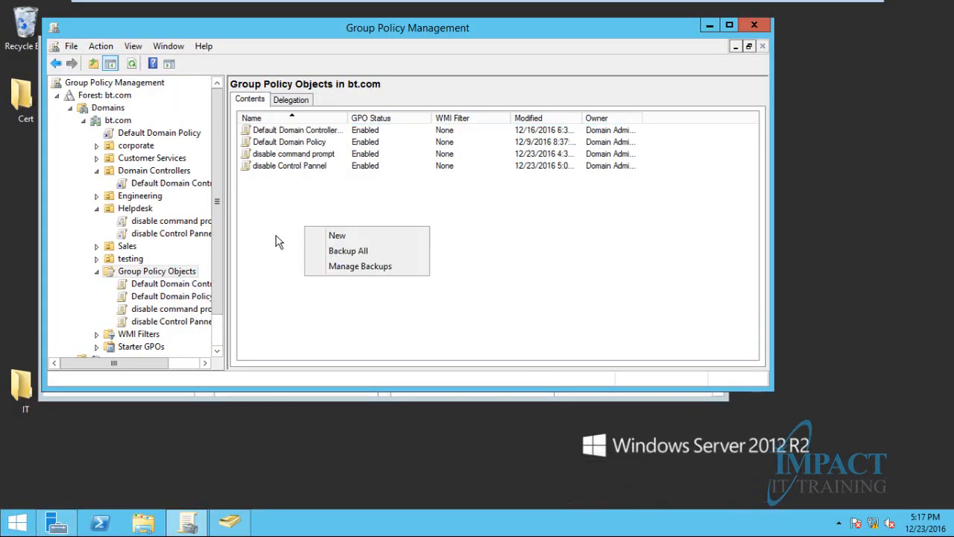
# Create a new GPO named 'disabling Recycle Bin' in Group Policy Objects
pyautogui.click(155, 284)
pyautogui.click(157, 272)
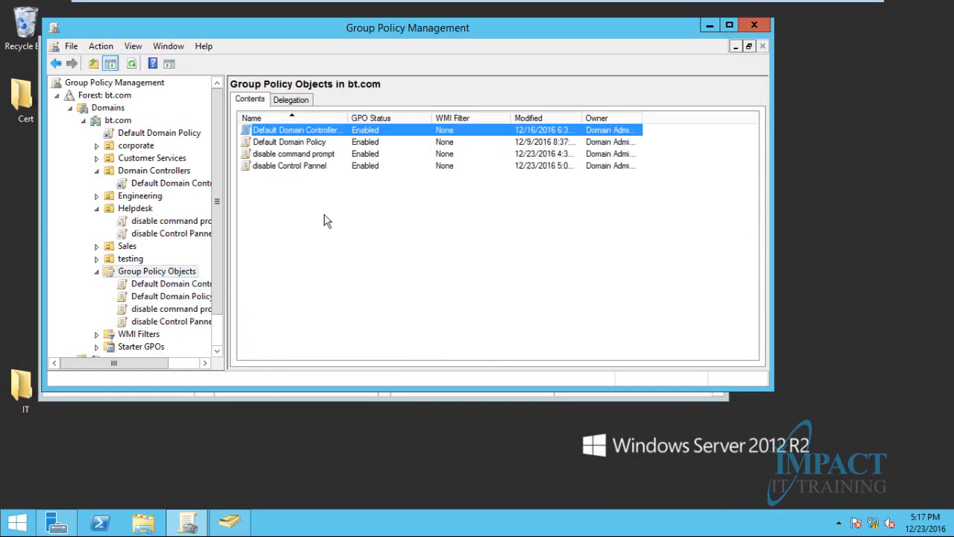
pyautogui.rightClick(258, 197)
pyautogui.click(285, 205)
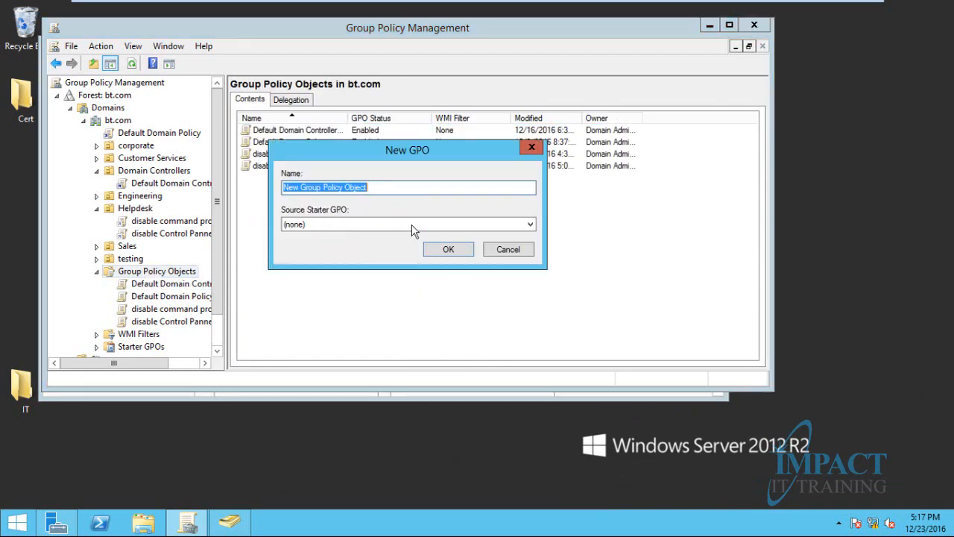
pyautogui.write('disabl')
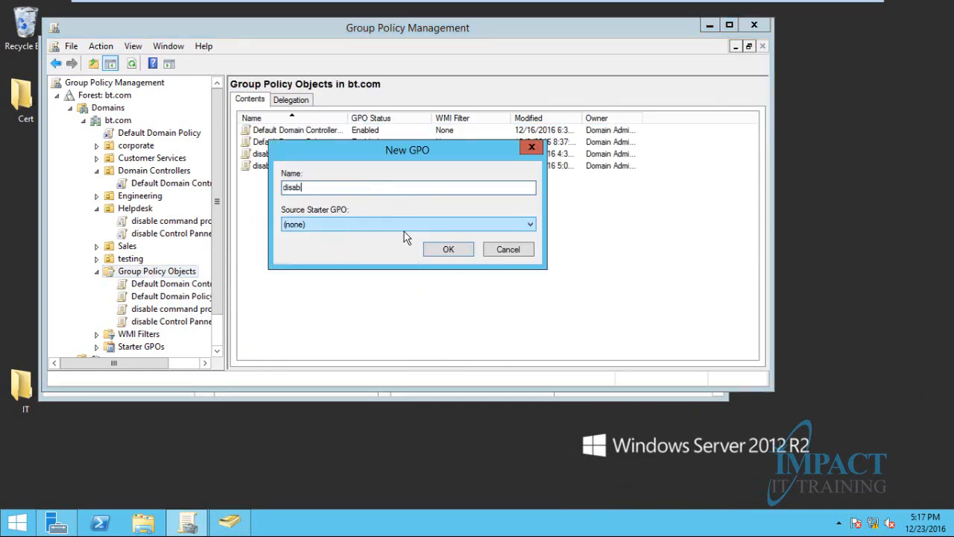
pyautogui.write('ing Recycle Bin')
pyautogui.click(448, 249)
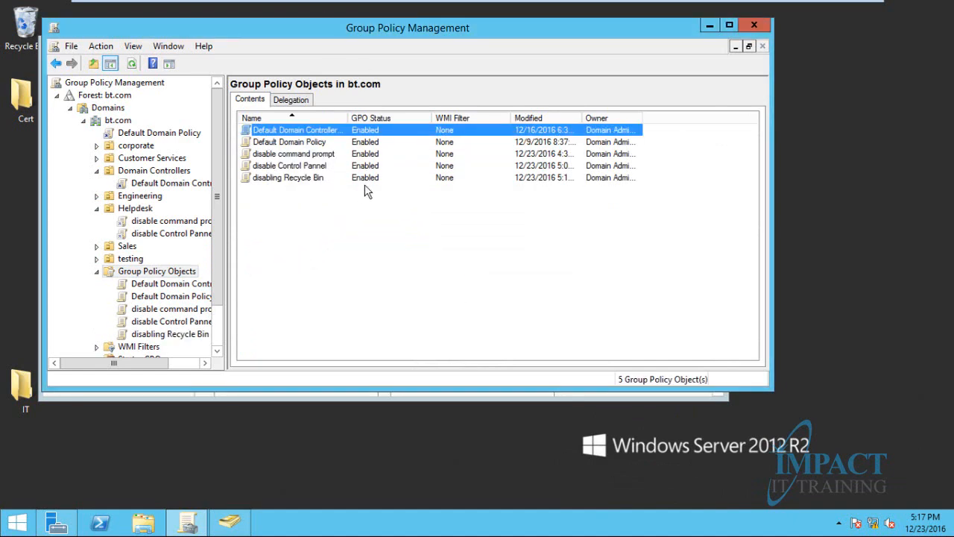
# Rename the GPO to 'Removing Recycle Bin'
pyautogui.click(272, 179)
pyautogui.rightClick(271, 179)
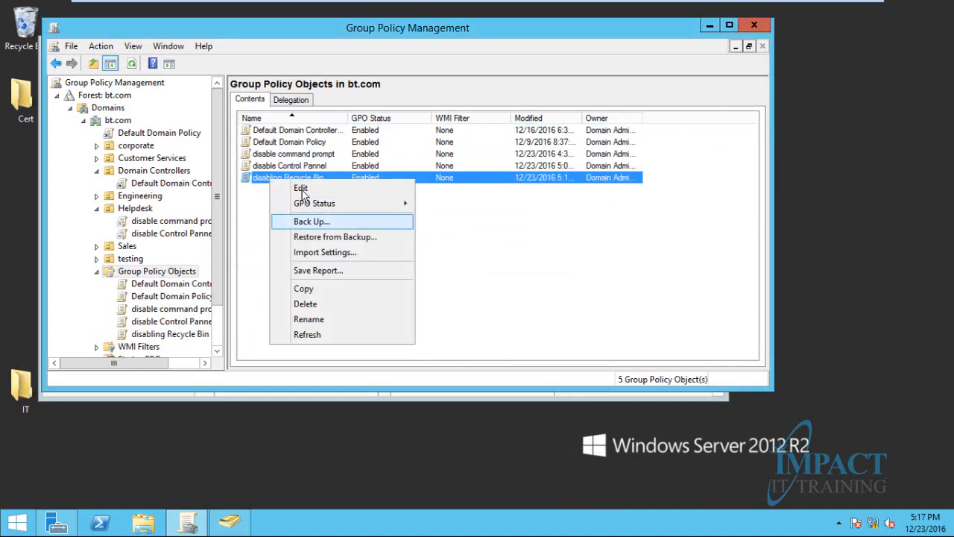
pyautogui.click(311, 324)
pyautogui.press('Left')
pyautogui.press('Left')
pyautogui.press('Left')
pyautogui.press('Left')
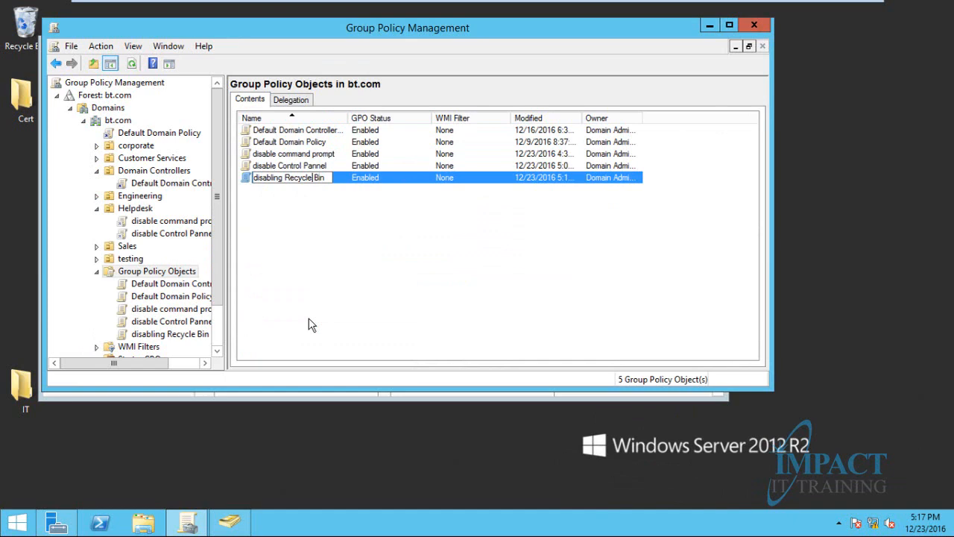
pyautogui.press('Right')
pyautogui.press('BackSpace')
pyautogui.press('BackSpace')
pyautogui.press('BackSpace')
pyautogui.press('BackSpace')
pyautogui.press('BackSpace')
pyautogui.press('BackSpace')
pyautogui.press('BackSpace')
pyautogui.press('BackSpace')
pyautogui.press('BackSpace')
pyautogui.press('BackSpace')
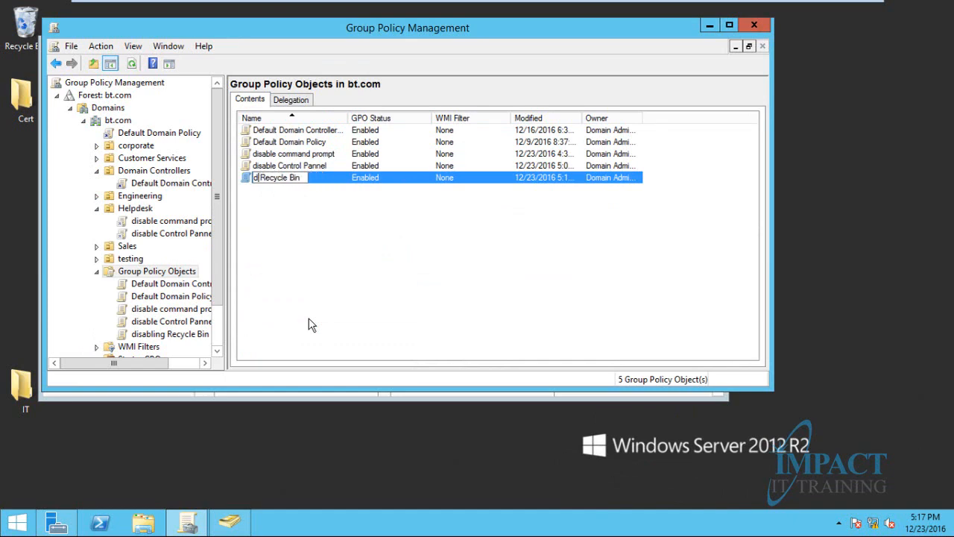
pyautogui.write('Removing')
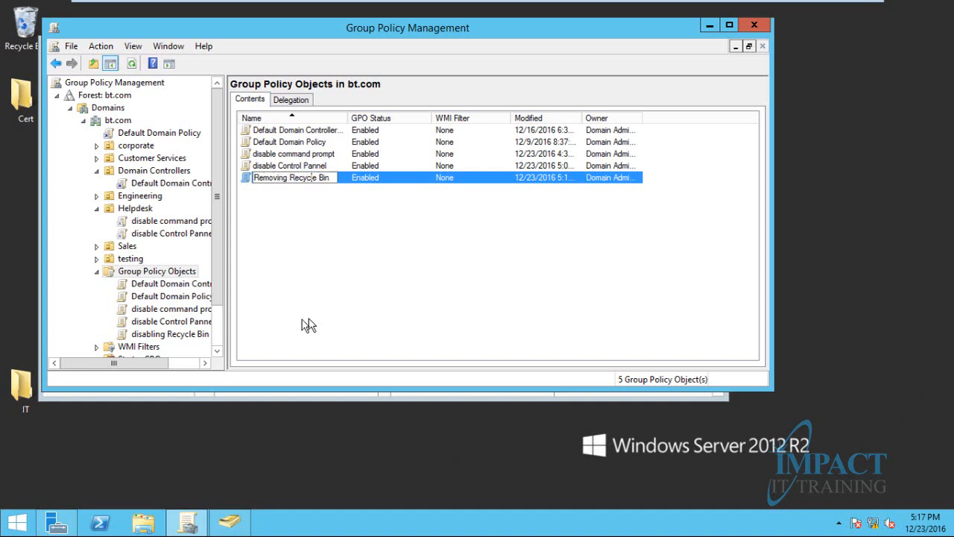
pyautogui.click(305, 249)
# Extend the name to 'Removing Recycle Bin client side' and widen the Name column
pyautogui.click(300, 178)
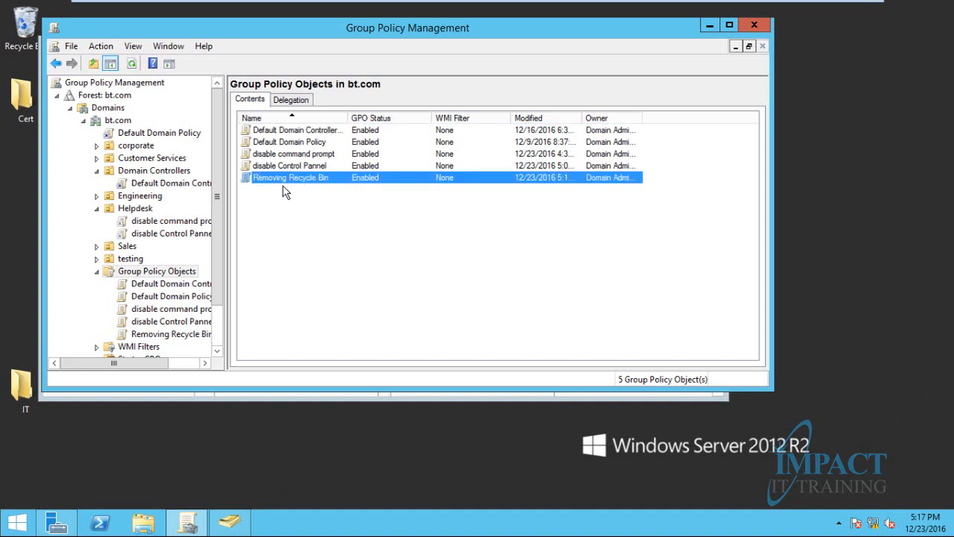
pyautogui.click(303, 180)
pyautogui.click(335, 178)
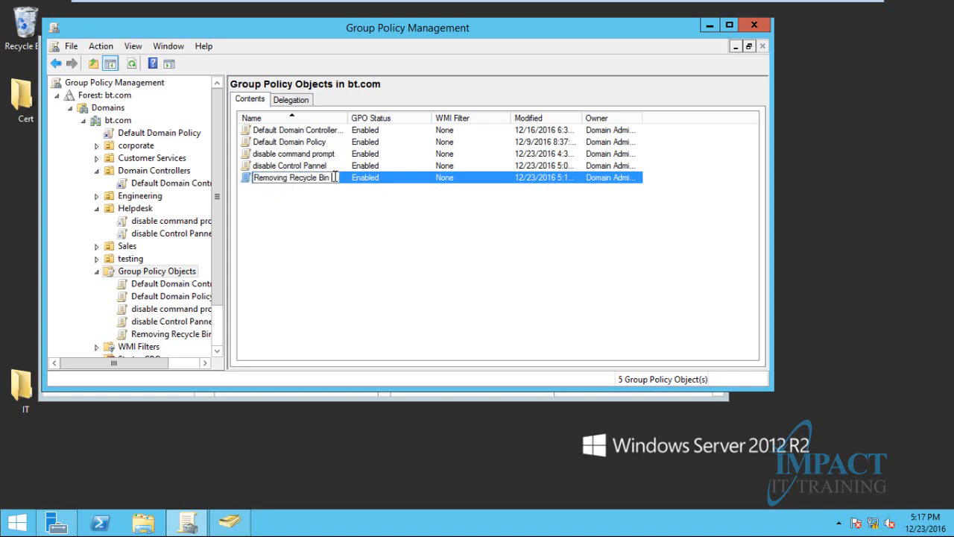
pyautogui.write('icon')
pyautogui.write('t side')
pyautogui.click(285, 212)
pyautogui.moveTo(348, 117); pyautogui.dragTo(407, 118)
pyautogui.click(325, 178)
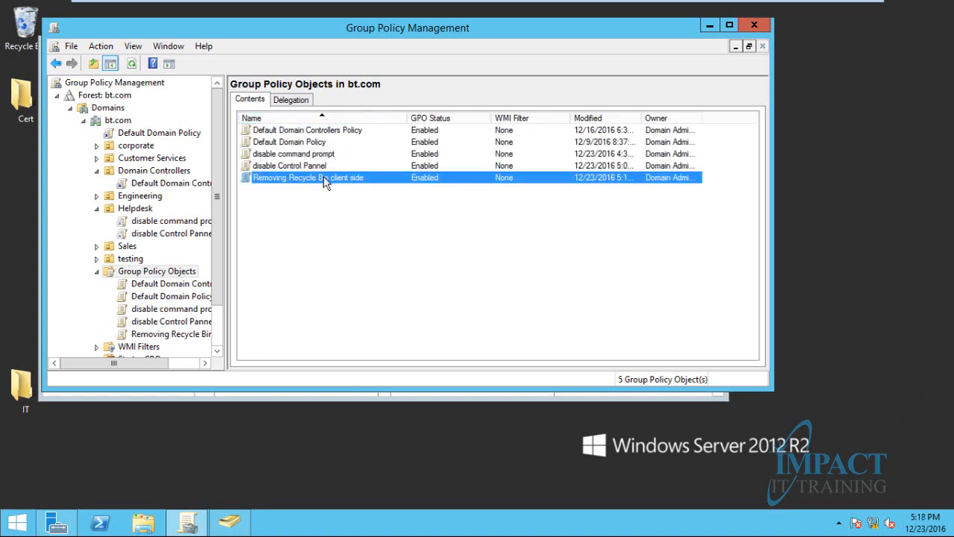
pyautogui.rightClick(270, 177)
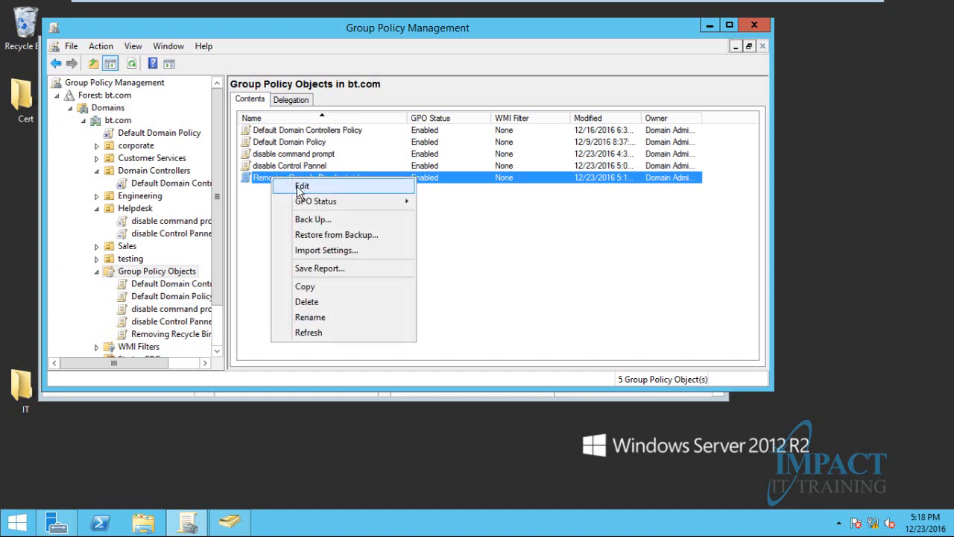
pyautogui.click(262, 180)
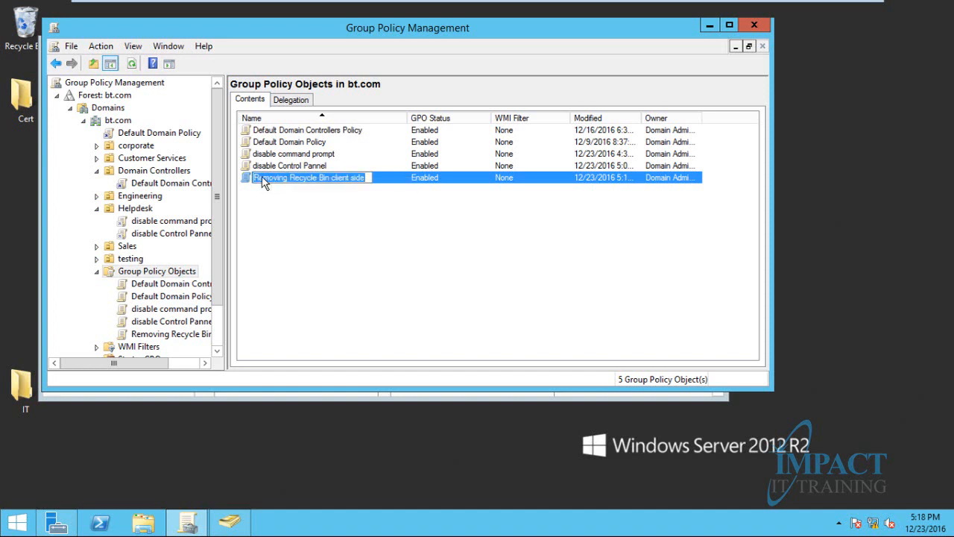
pyautogui.keyDown('ctrl'); pyautogui.click(321, 183); pyautogui.keyUp('ctrl')
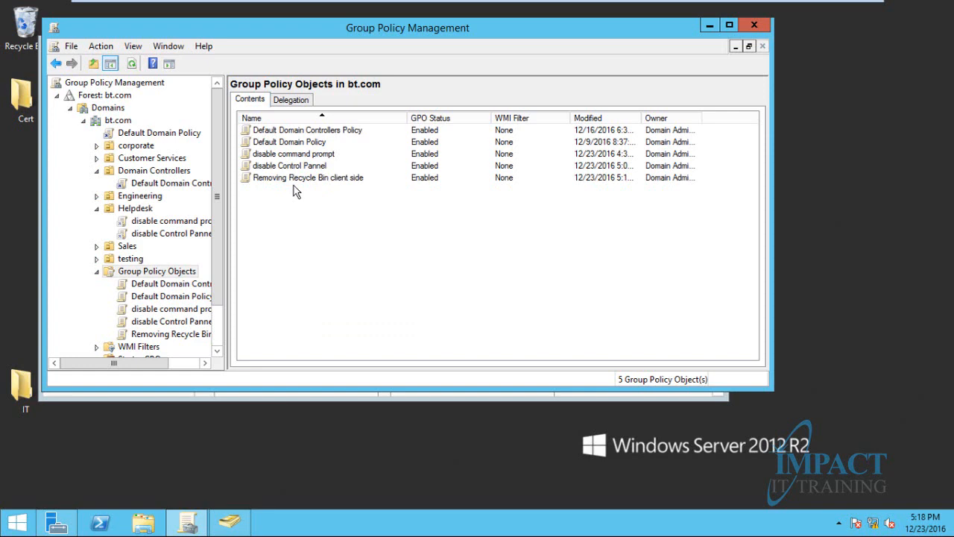
pyautogui.rightClick(294, 183)
# Edit the GPO and browse to User Configuration Administrative Templates > Desktop settings
pyautogui.click(317, 190)
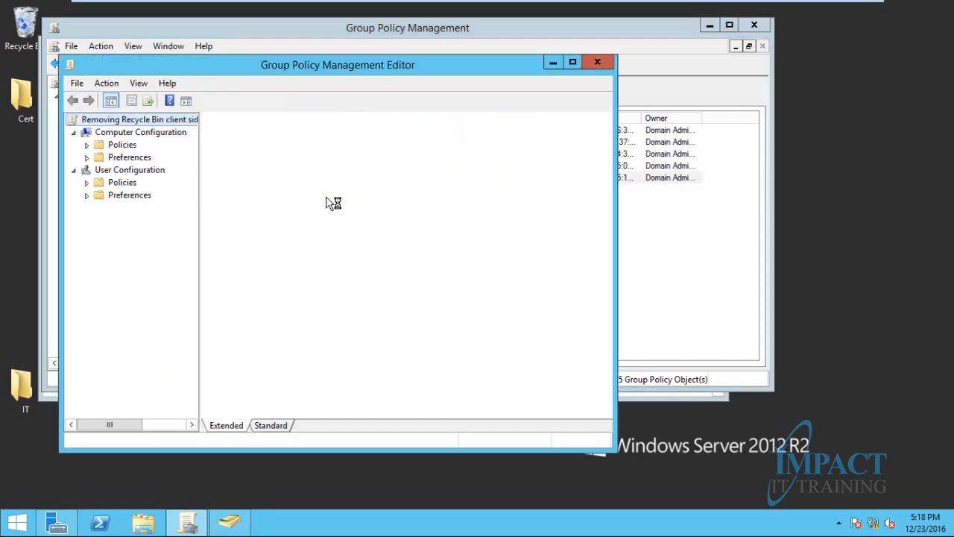
pyautogui.click(86, 182)
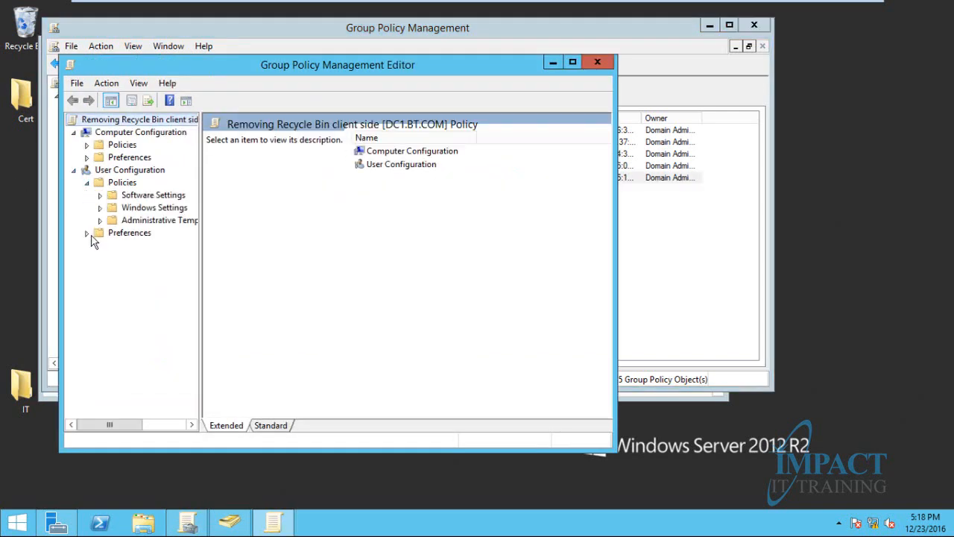
pyautogui.click(99, 221)
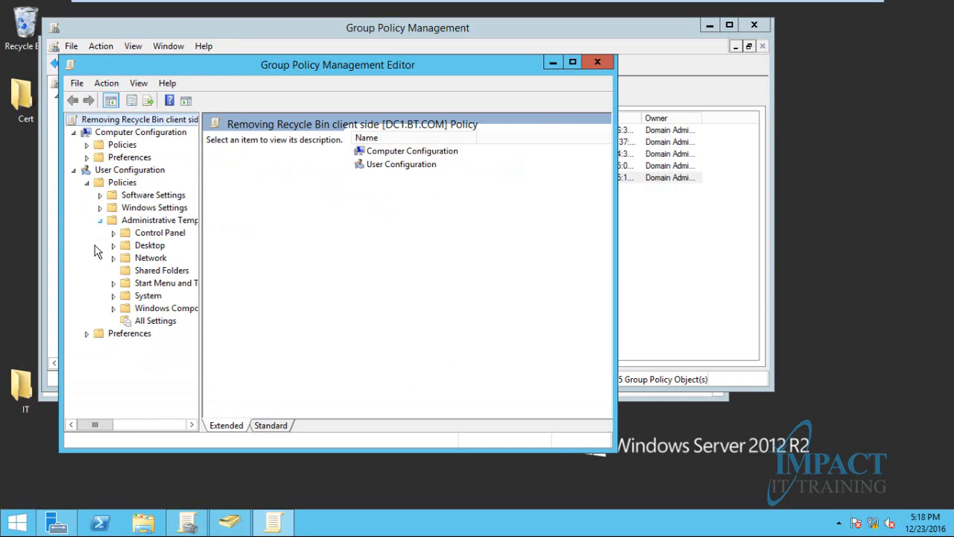
pyautogui.click(149, 247)
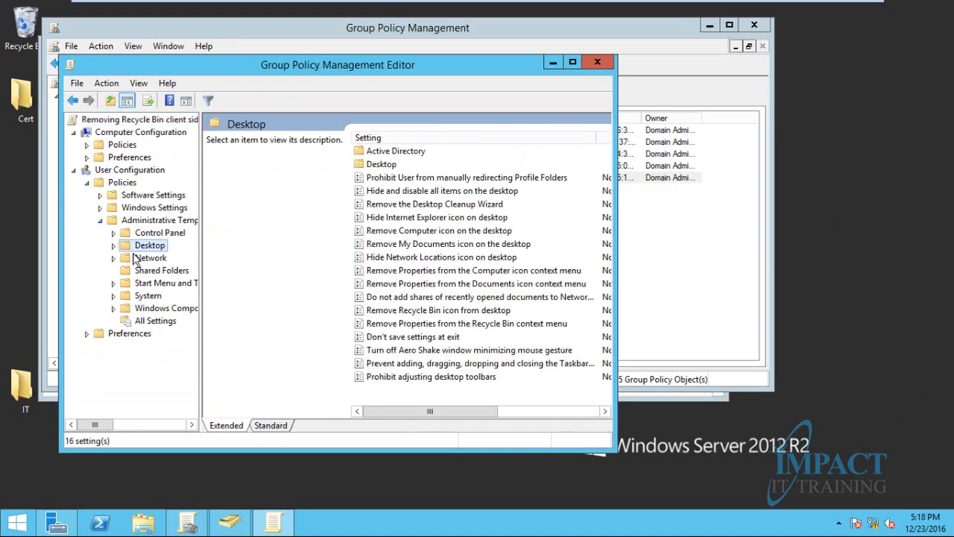
pyautogui.click(418, 325)
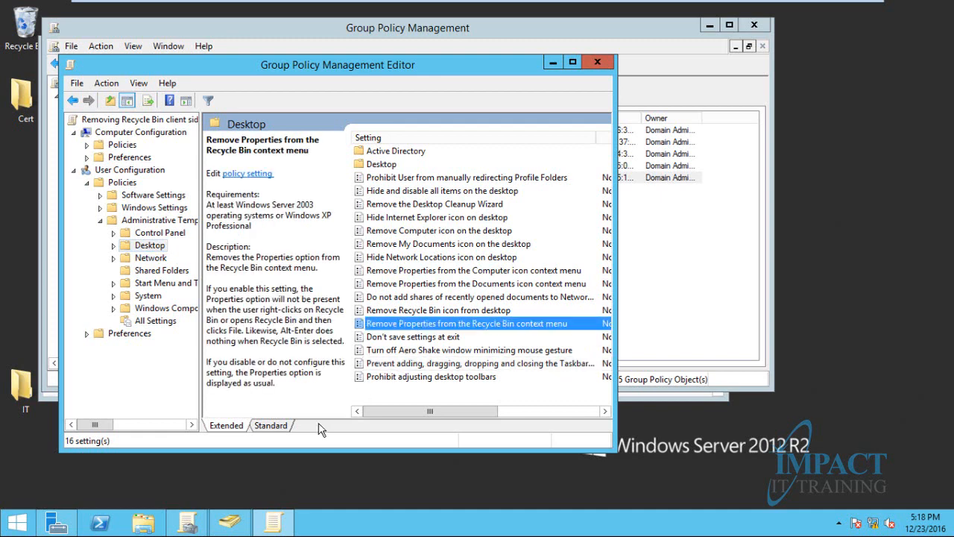
pyautogui.click(264, 427)
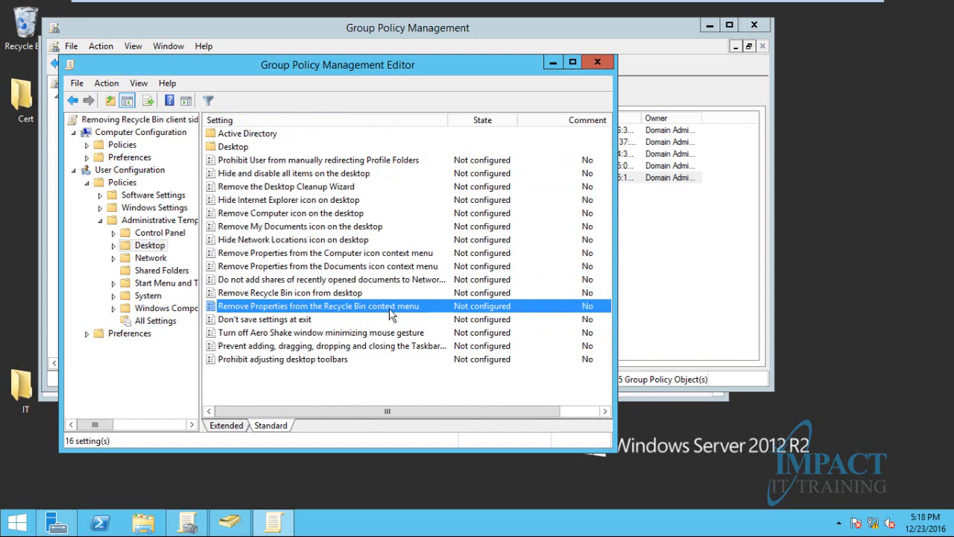
# Enable 'Remove Recycle Bin icon from desktop', apply it, and close the editor
pyautogui.click(297, 293)
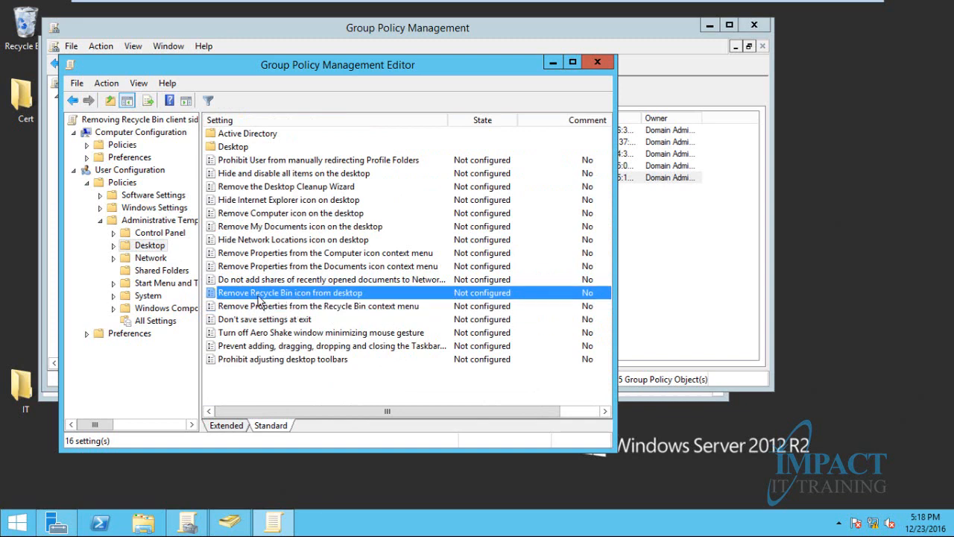
pyautogui.doubleClick(339, 297)
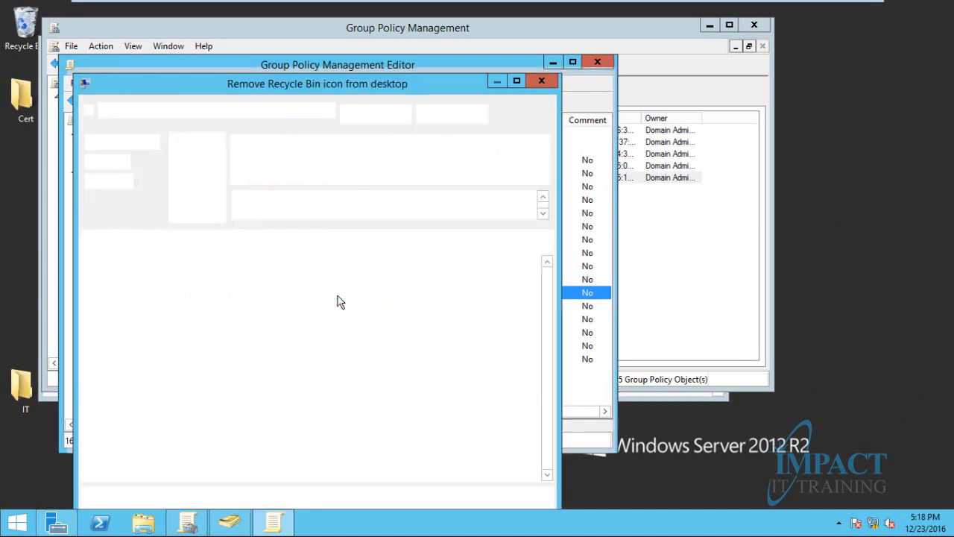
pyautogui.click(111, 162)
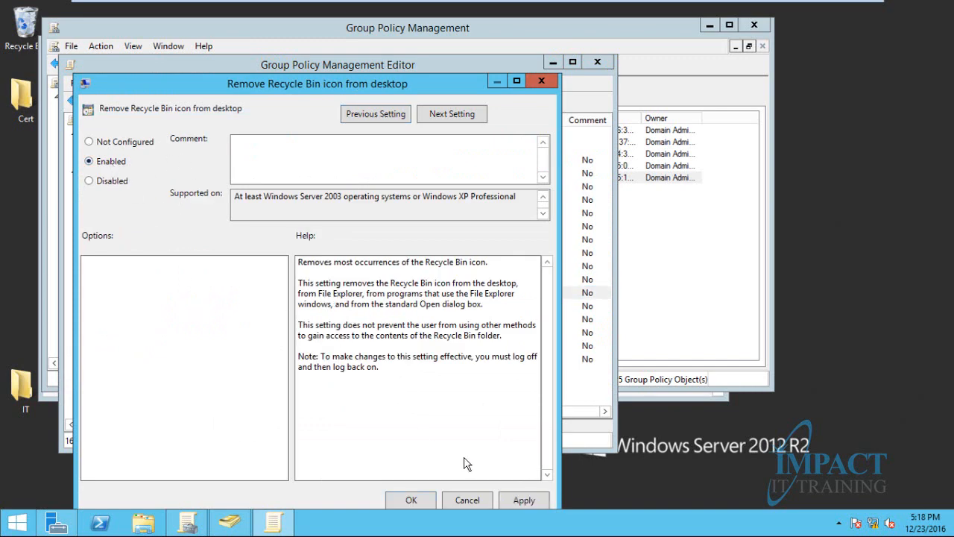
pyautogui.click(538, 497)
pyautogui.click(411, 500)
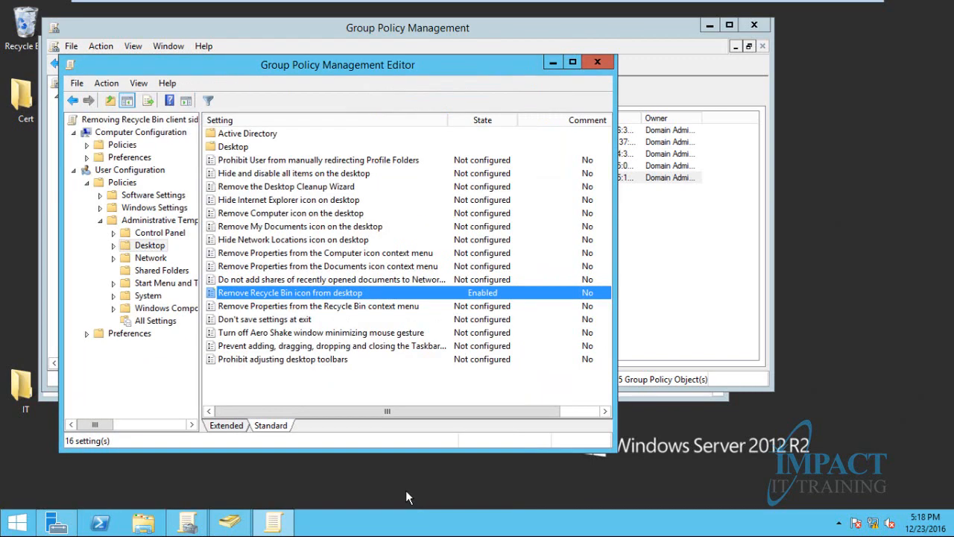
pyautogui.click(597, 63)
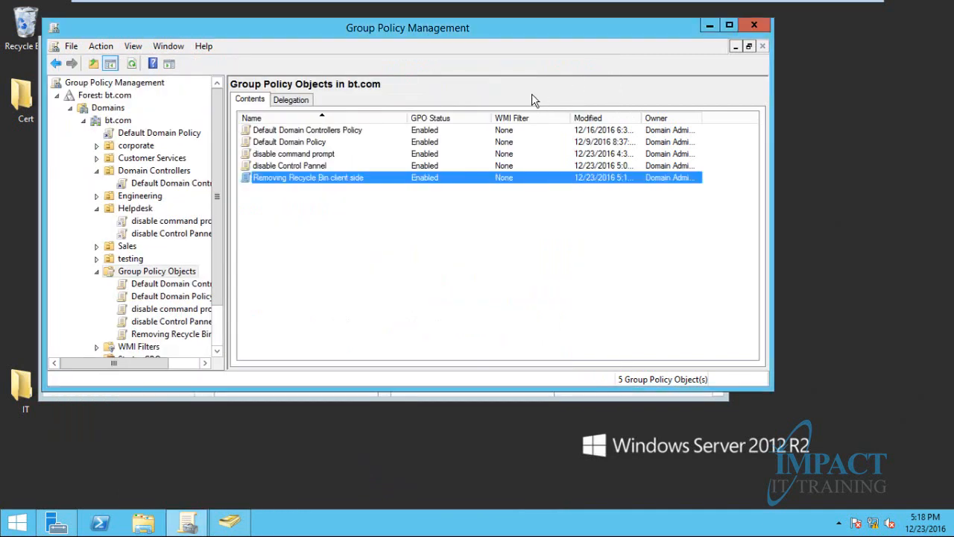
# Run the prefilled gpupdate /force on the server
pyautogui.press('super+r')
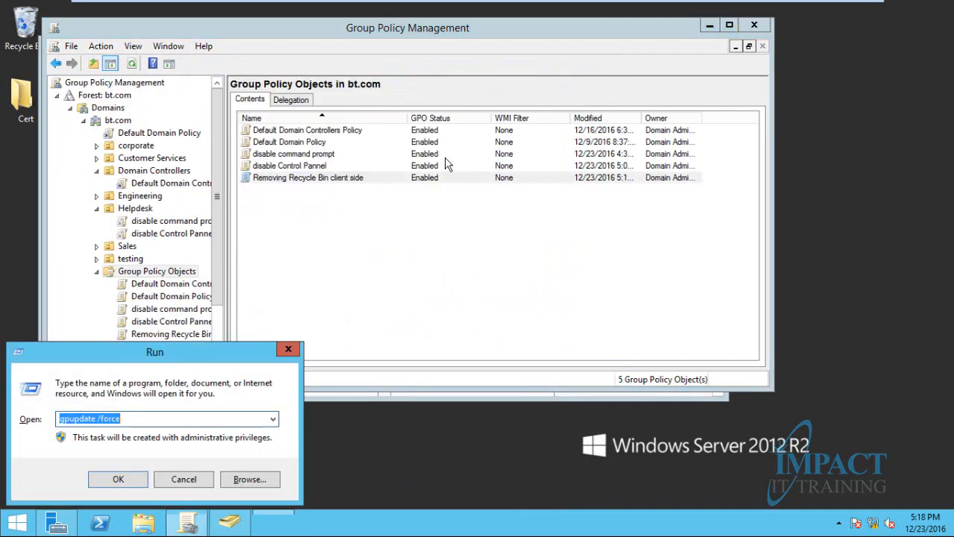
pyautogui.press('Return')
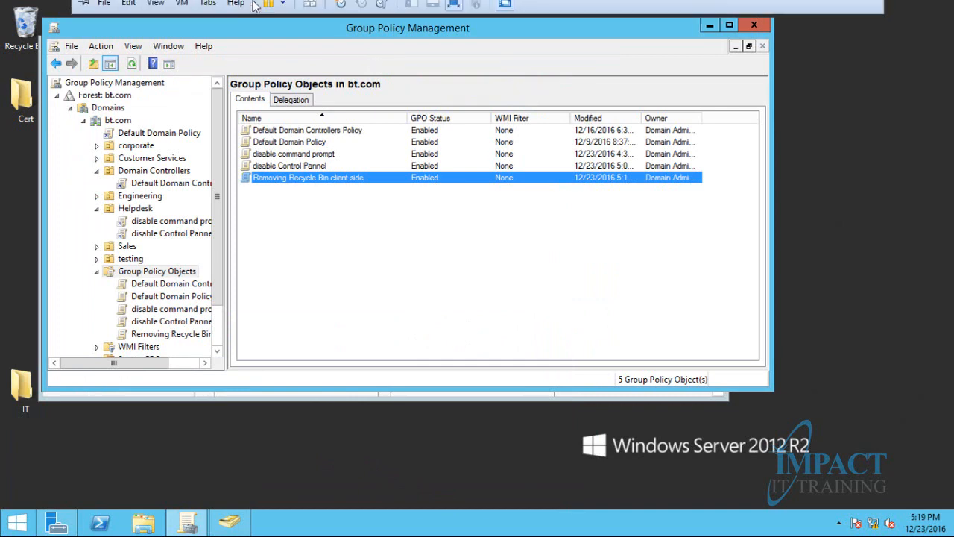
# Run gpupdate /force on the Windows 7 client
pyautogui.click(244, 10)
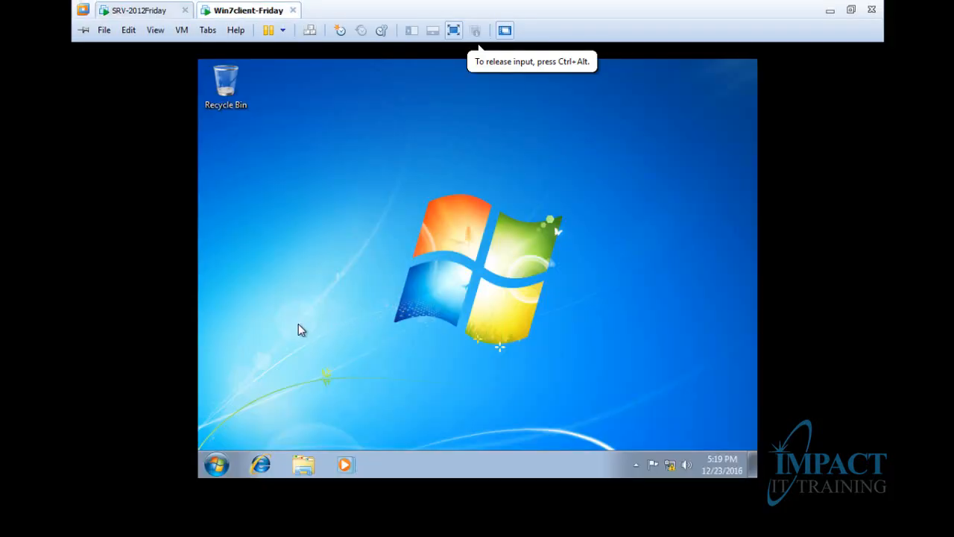
pyautogui.press('super+r')
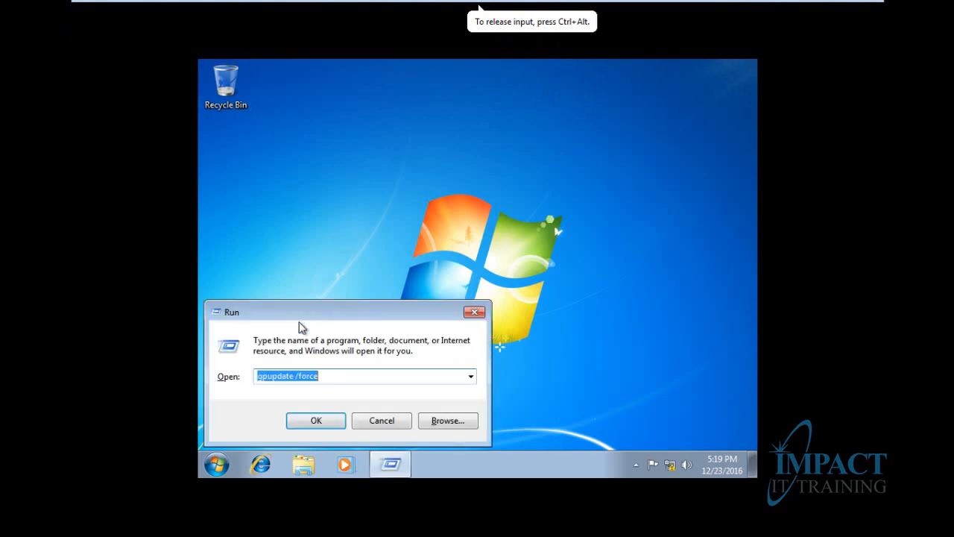
pyautogui.click(316, 420)
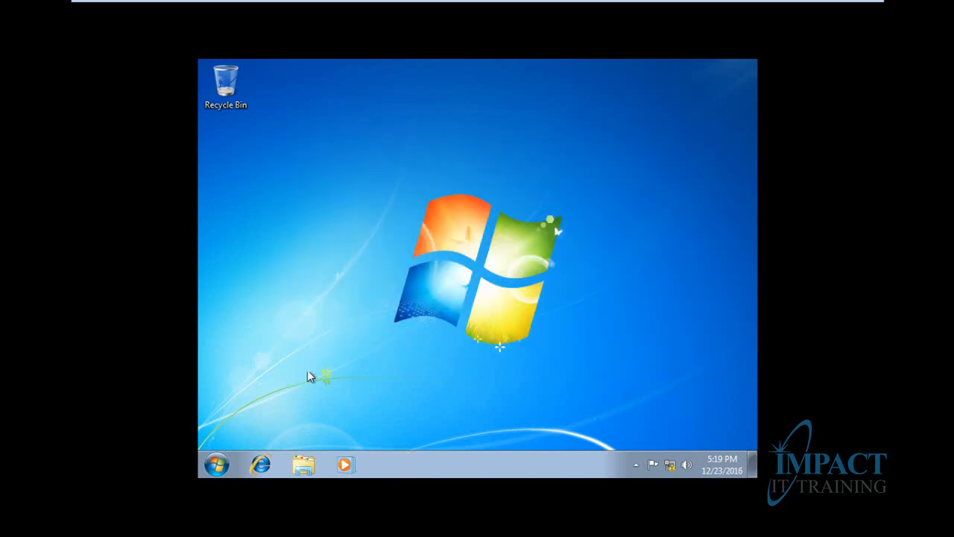
# Log the Helpdesk user off and back on with the account password, then return to the server
pyautogui.click(220, 465)
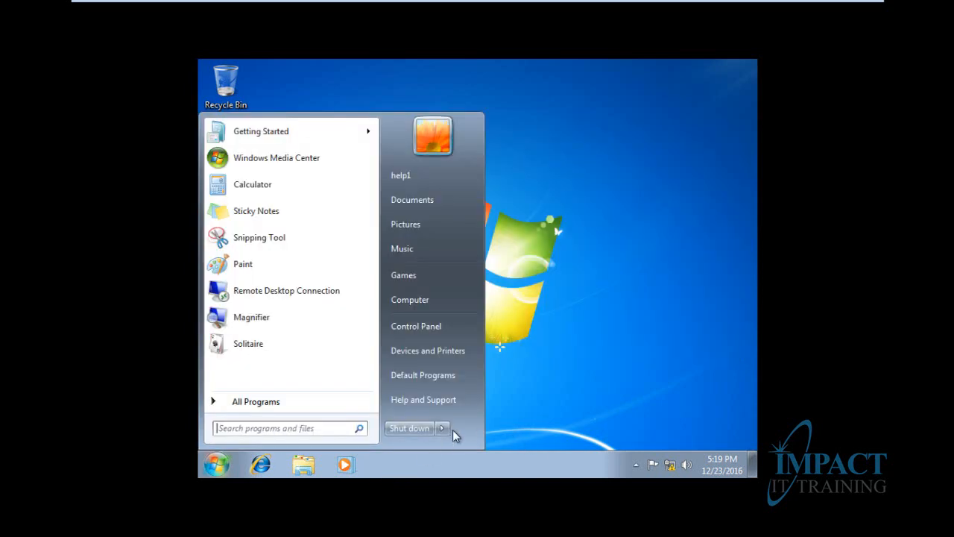
pyautogui.moveTo(447, 429)
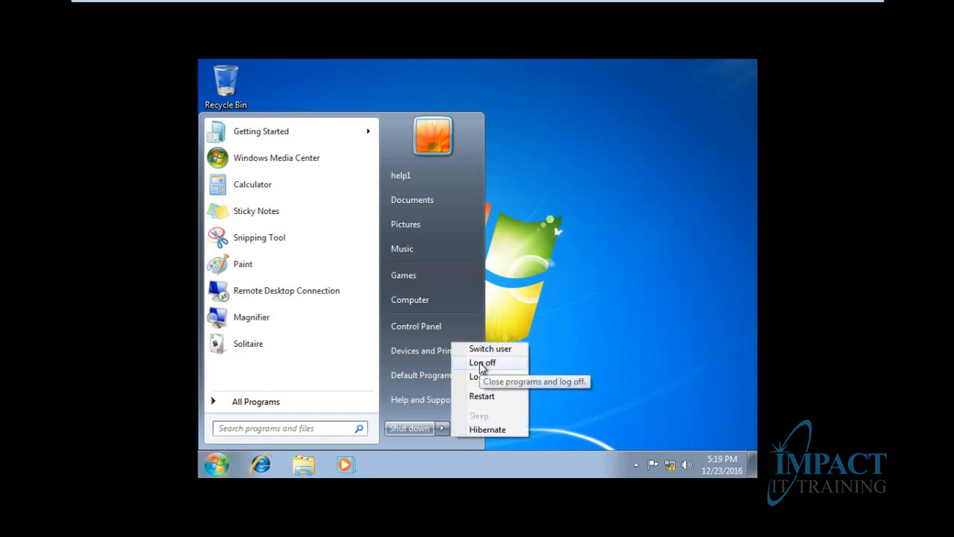
pyautogui.click(480, 363)
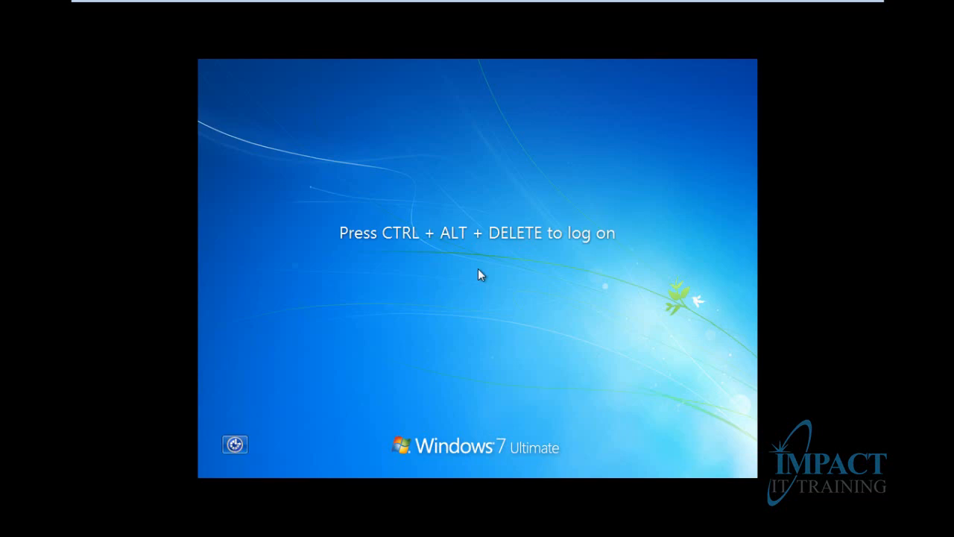
pyautogui.click(310, 29)
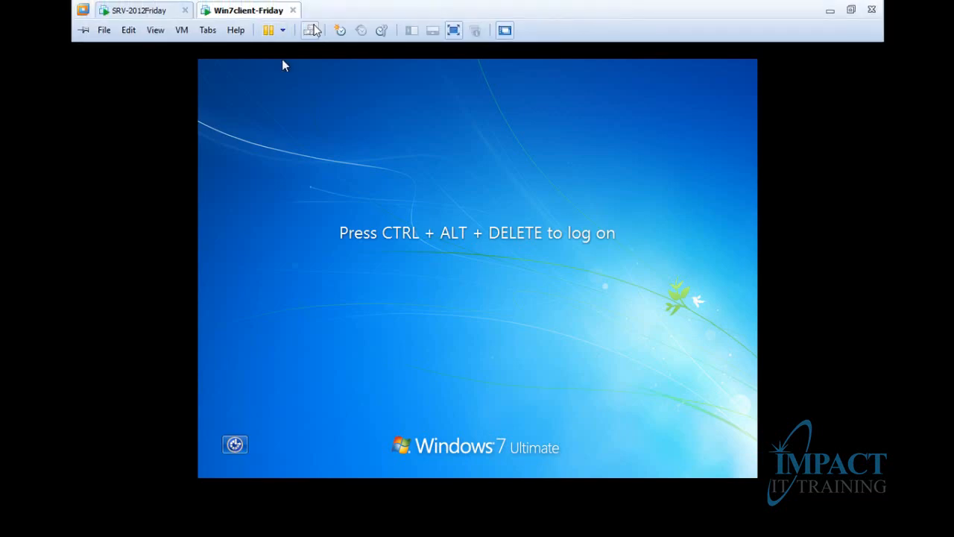
pyautogui.write('****')
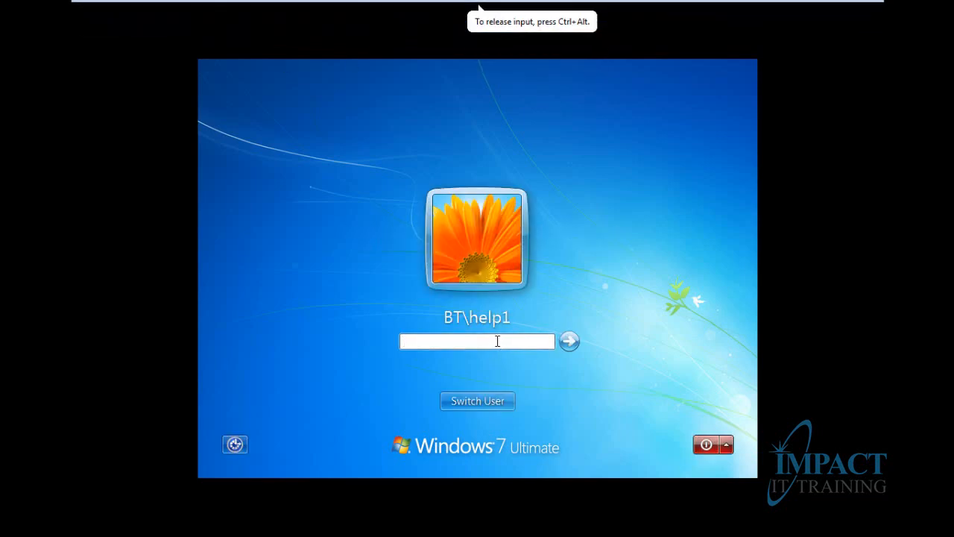
pyautogui.write('*****')
pyautogui.press('Return')
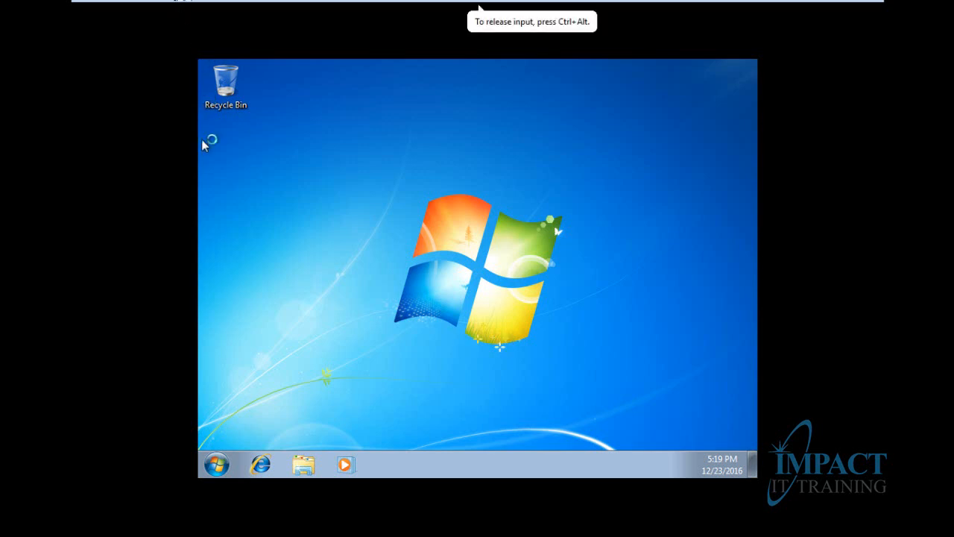
pyautogui.click(109, 9)
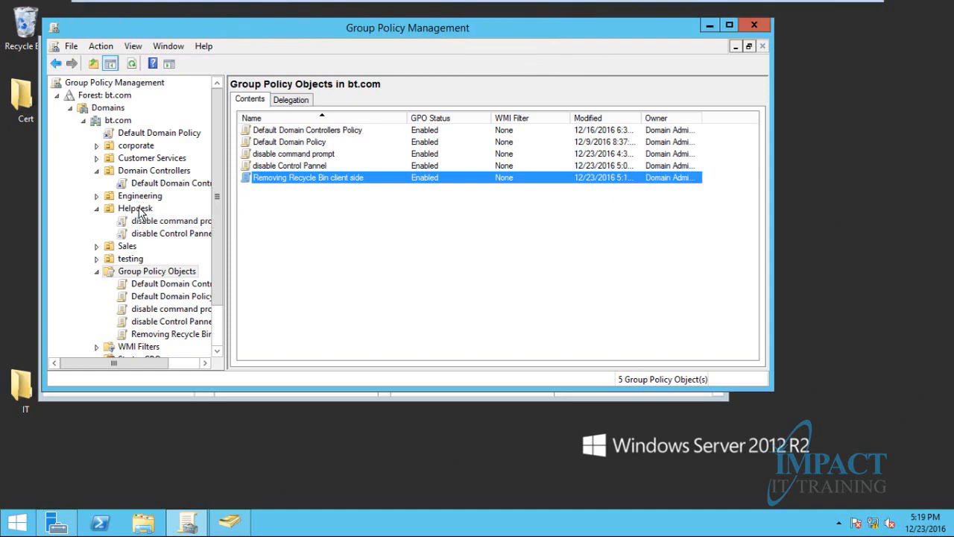
# Link Removing Recycle Bin client side to Helpdesk, then run gpupdate /force on the server
pyautogui.rightClick(141, 209)
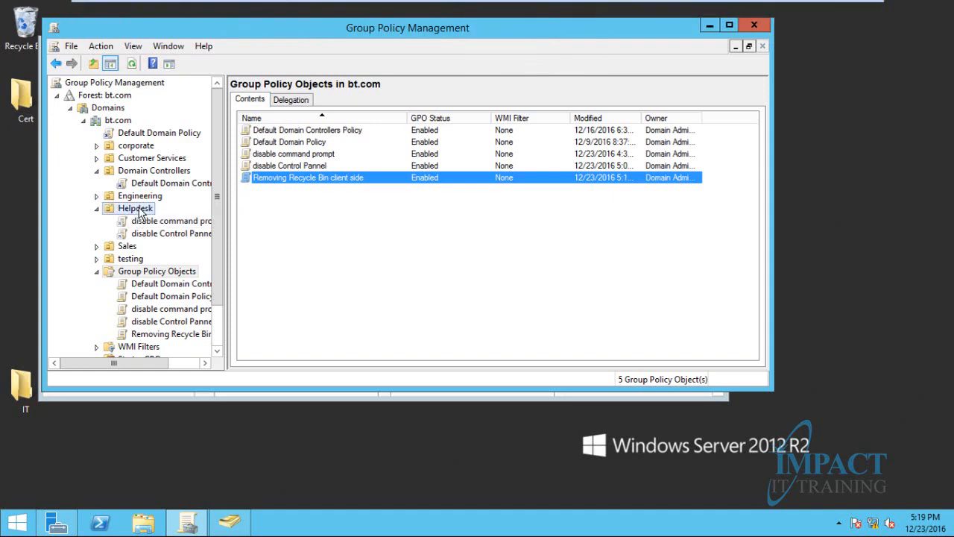
pyautogui.click(206, 231)
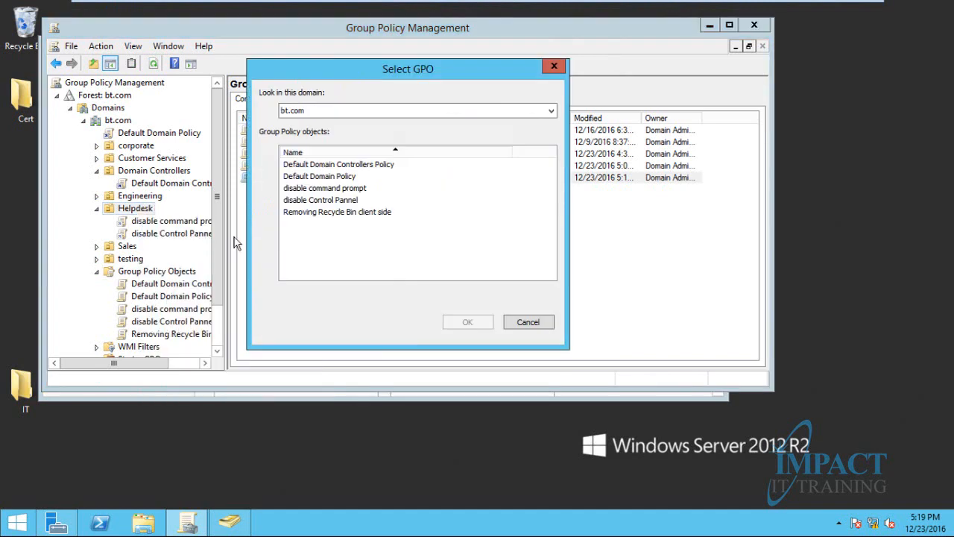
pyautogui.click(313, 212)
pyautogui.click(463, 324)
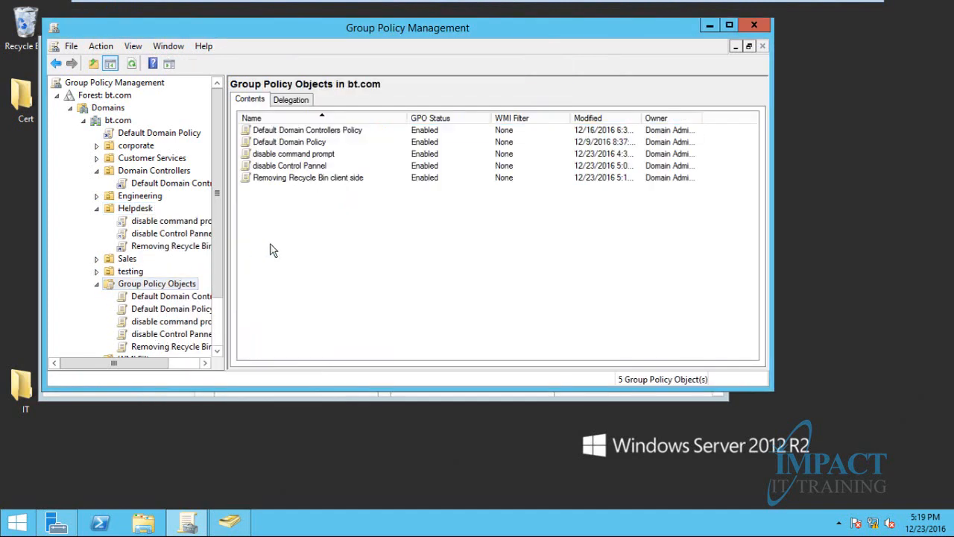
pyautogui.click(128, 210)
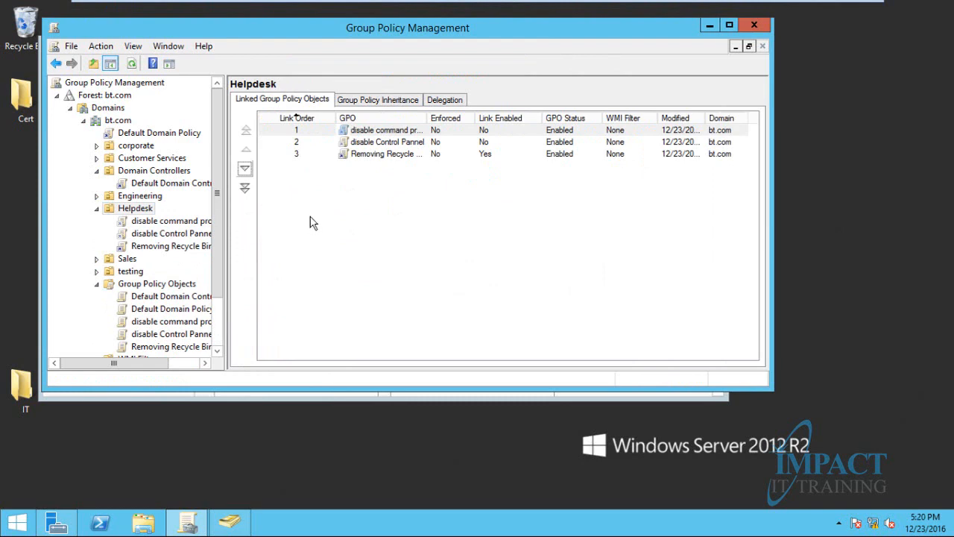
pyautogui.press('super+r')
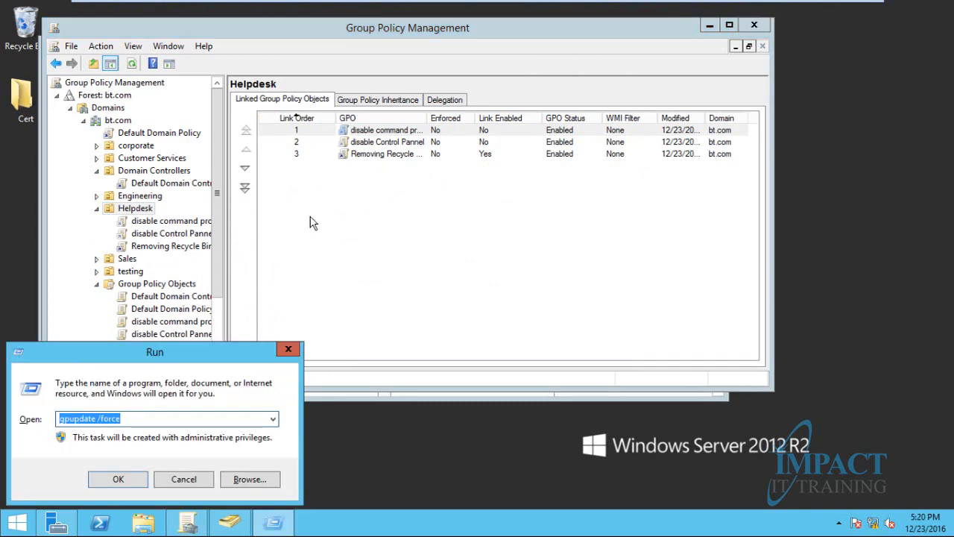
pyautogui.press('Return')
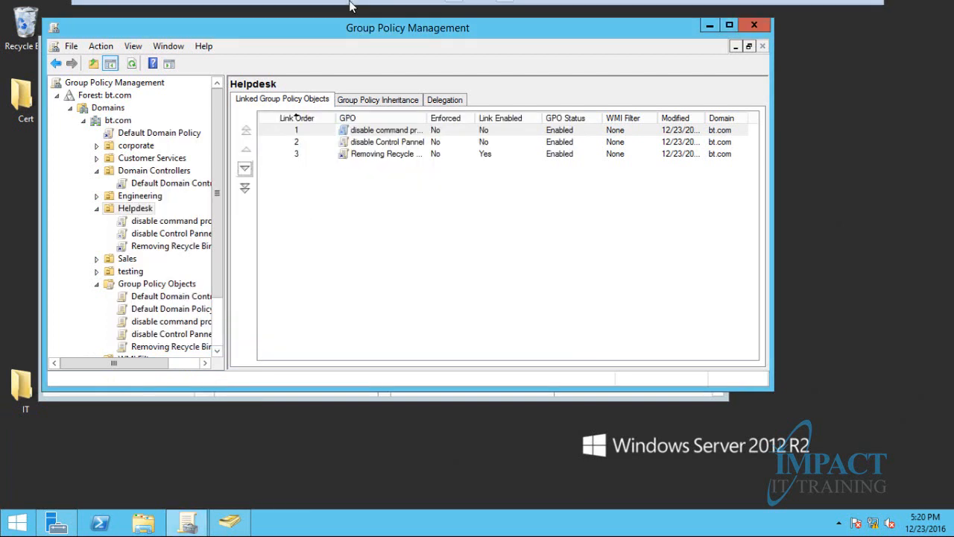
# Run gpupdate /force on the Windows 7 client and close the finished window
pyautogui.click(253, 10)
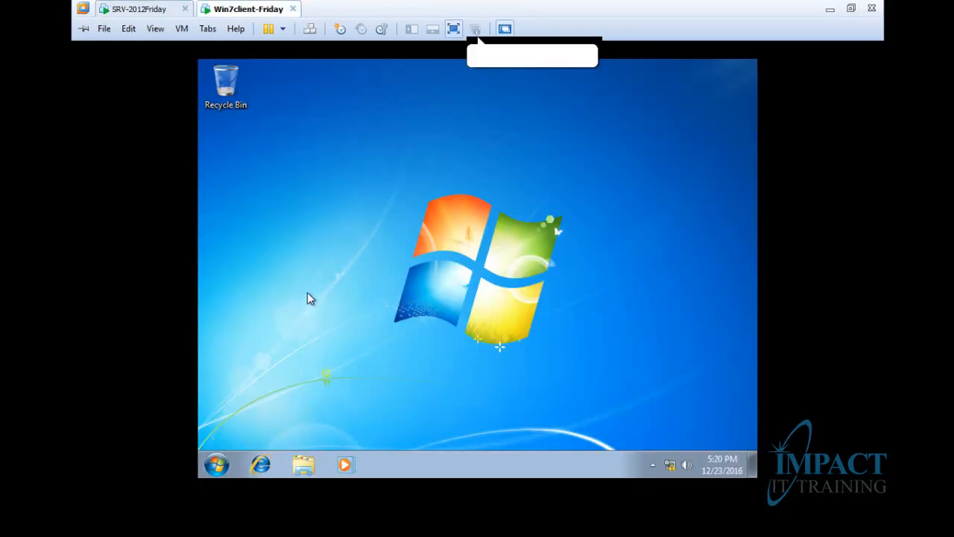
pyautogui.press('super+r')
pyautogui.press('Return')
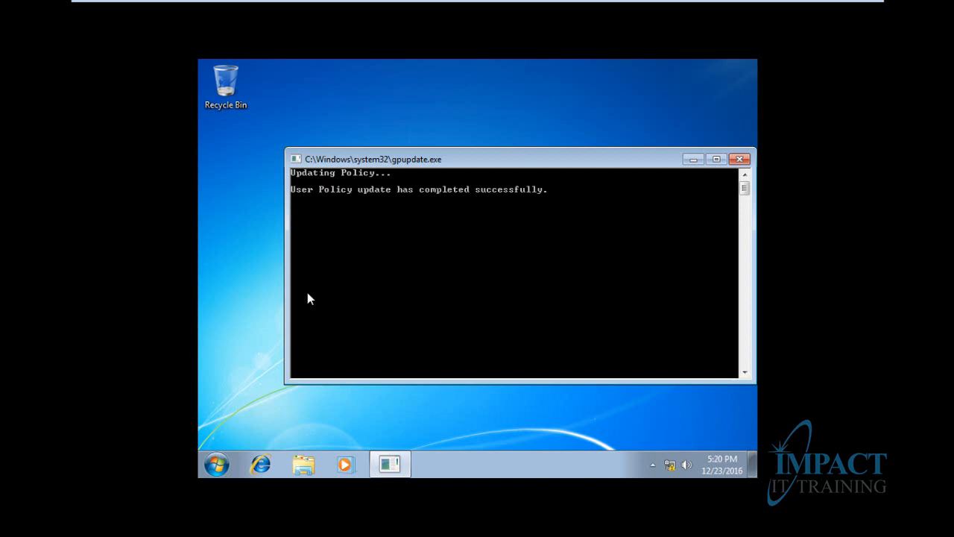
pyautogui.click(741, 161)
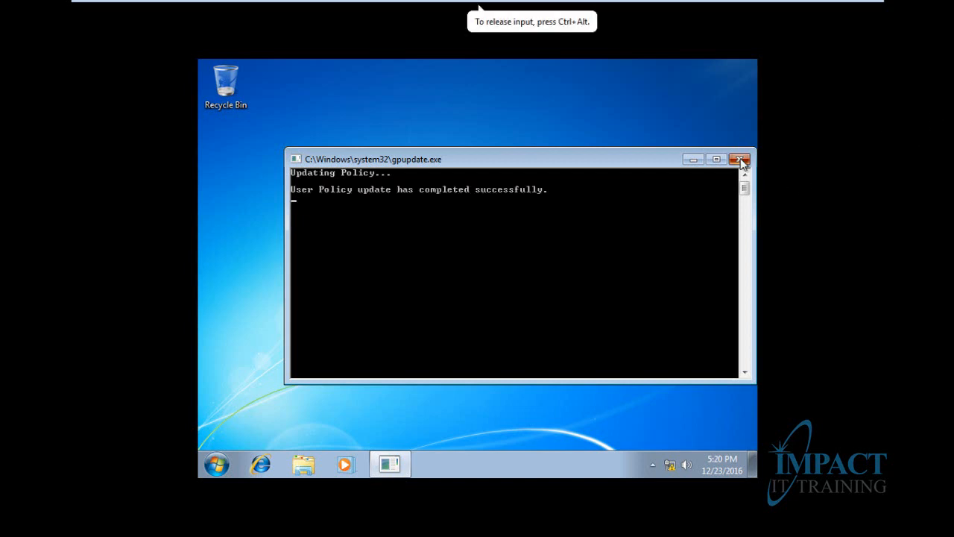
# Log the Helpdesk user off from the Start menu
pyautogui.click(216, 464)
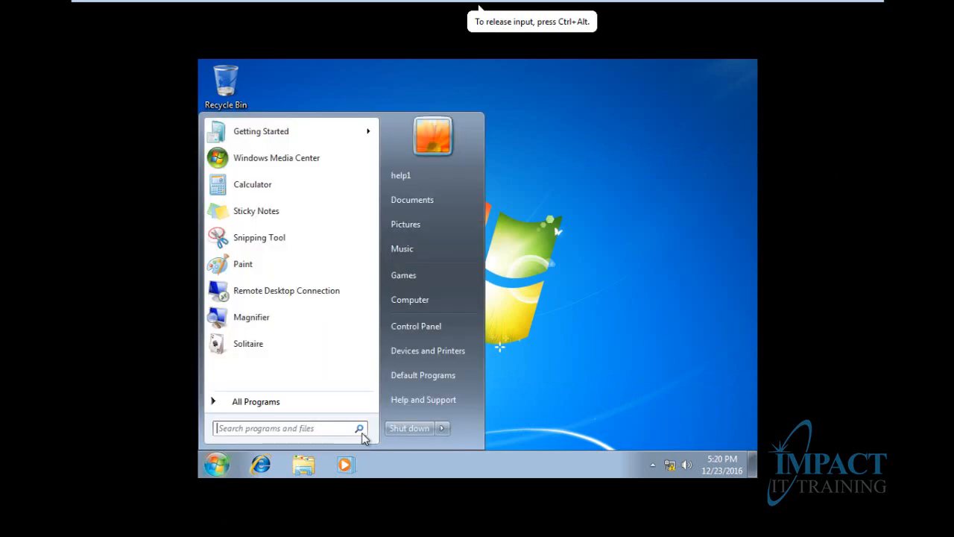
pyautogui.click(440, 428)
pyautogui.click(472, 364)
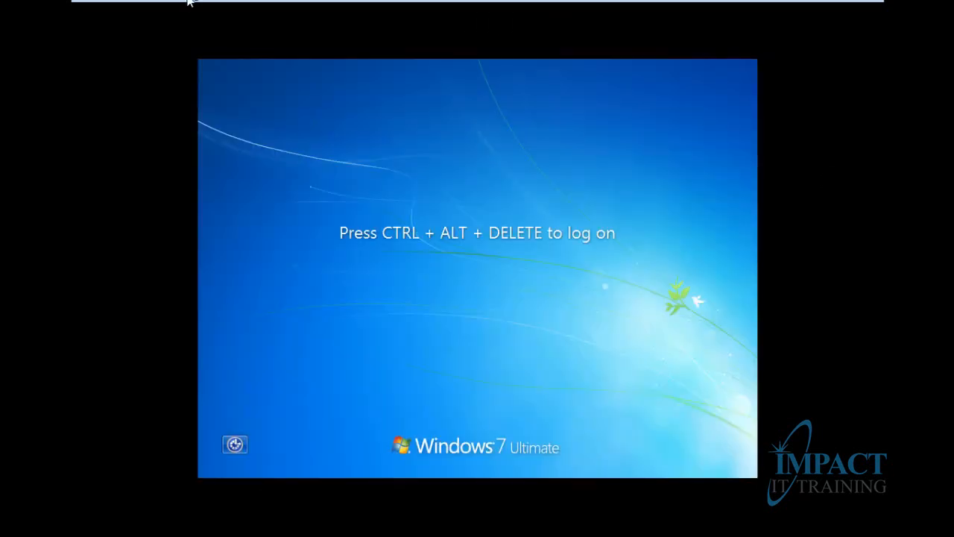
# Log back on, retrying the account password until it is accepted
pyautogui.moveTo(192, 4)
pyautogui.click(310, 31)
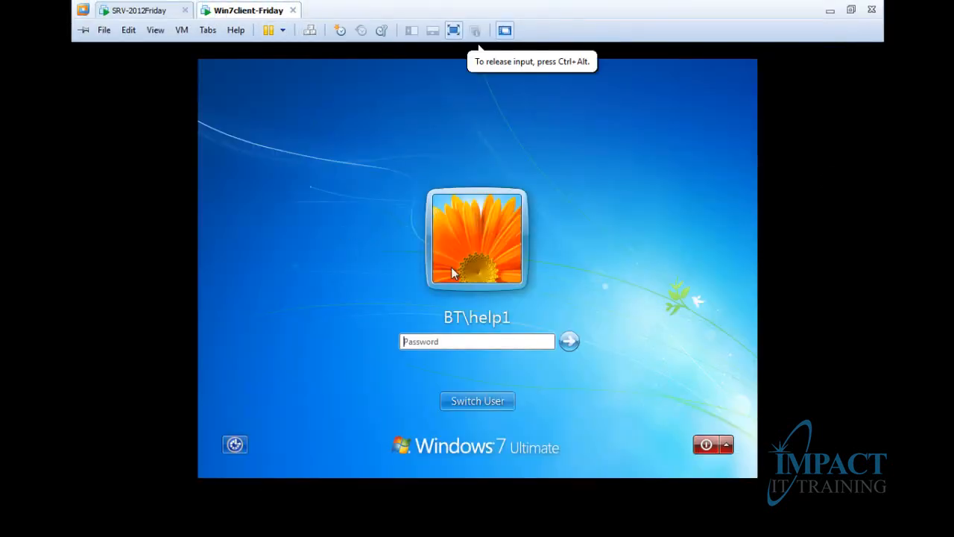
pyautogui.write('Pa$$w0r')
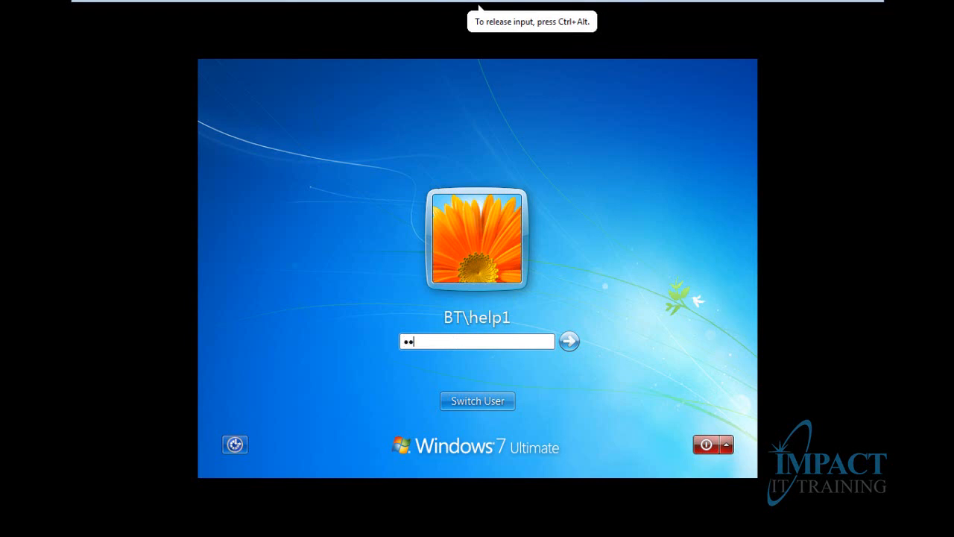
pyautogui.press('BackSpace')
pyautogui.press('BackSpace')
pyautogui.press('BackSpace')
pyautogui.press('BackSpace')
pyautogui.press('BackSpace')
pyautogui.press('BackSpace')
pyautogui.press('BackSpace')
pyautogui.write('Pa$$w0rd')
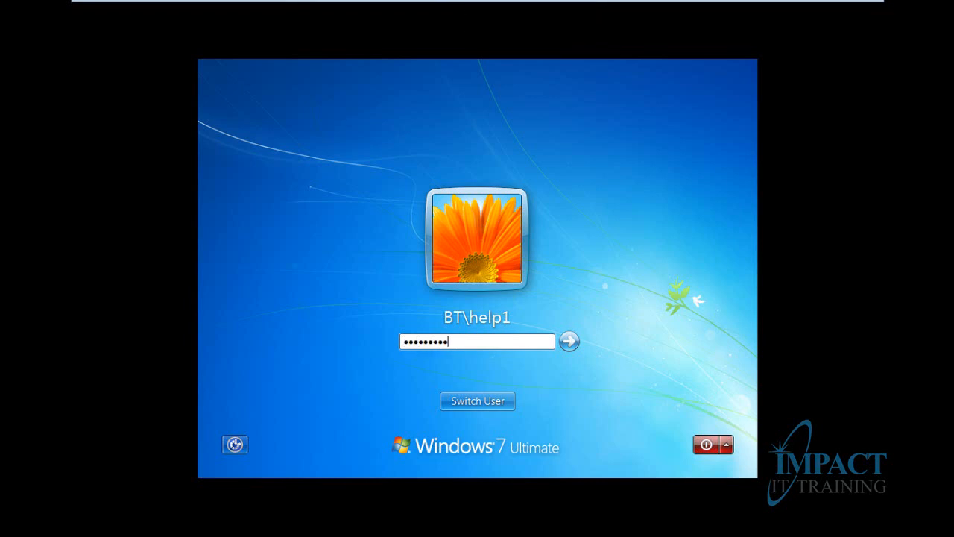
pyautogui.press('Return')
pyautogui.write('Pa$$w0rd')
pyautogui.press('Return')
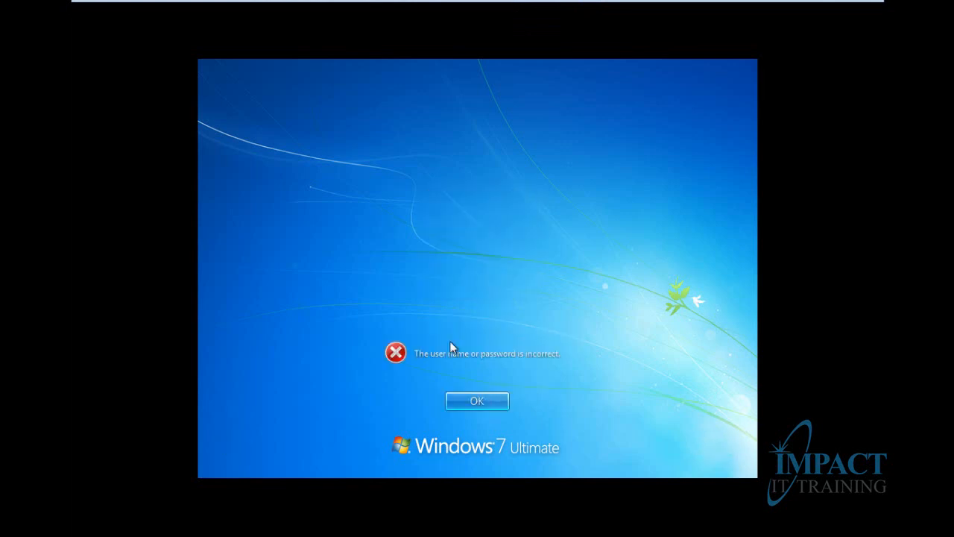
pyautogui.press('Return')
pyautogui.write('Pa$$w0rd')
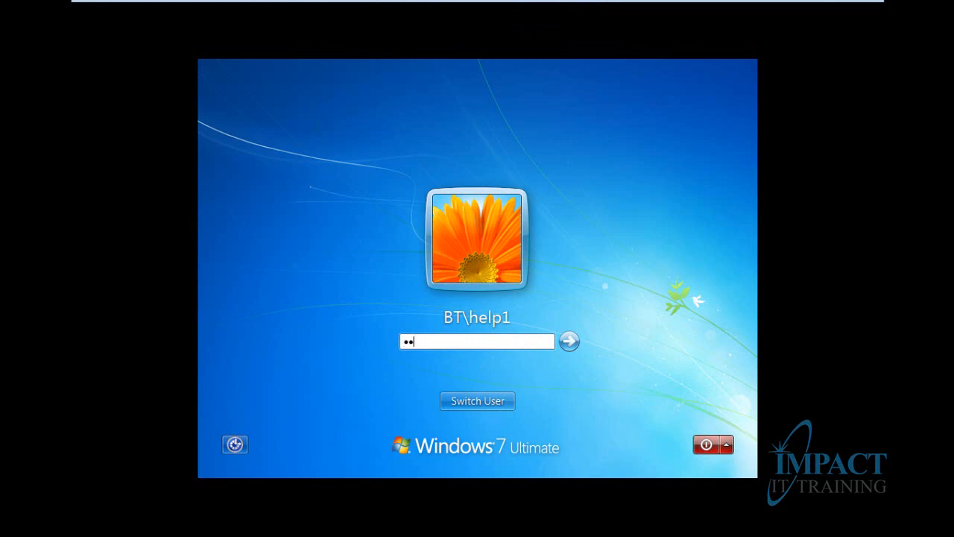
pyautogui.write('123')
pyautogui.press('Return')
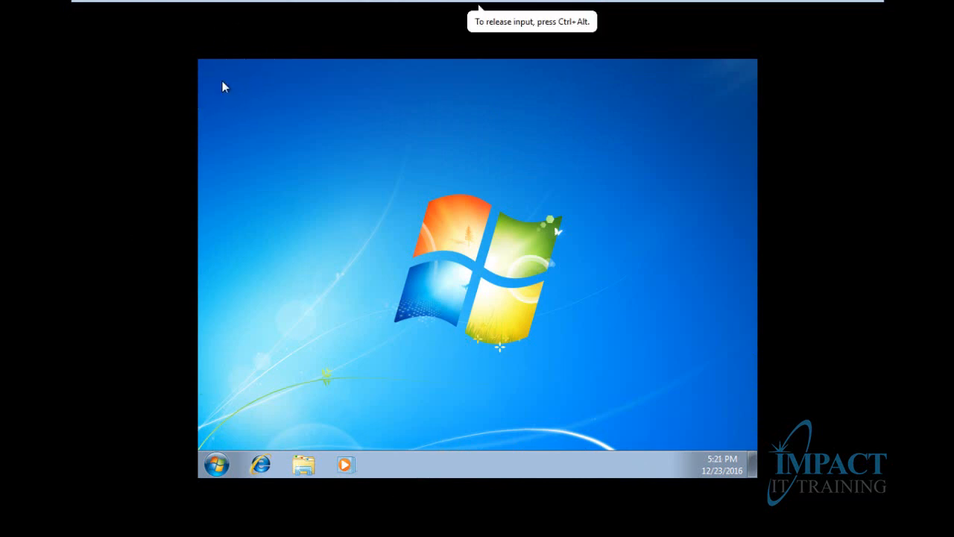
pyautogui.moveTo(480, 6)
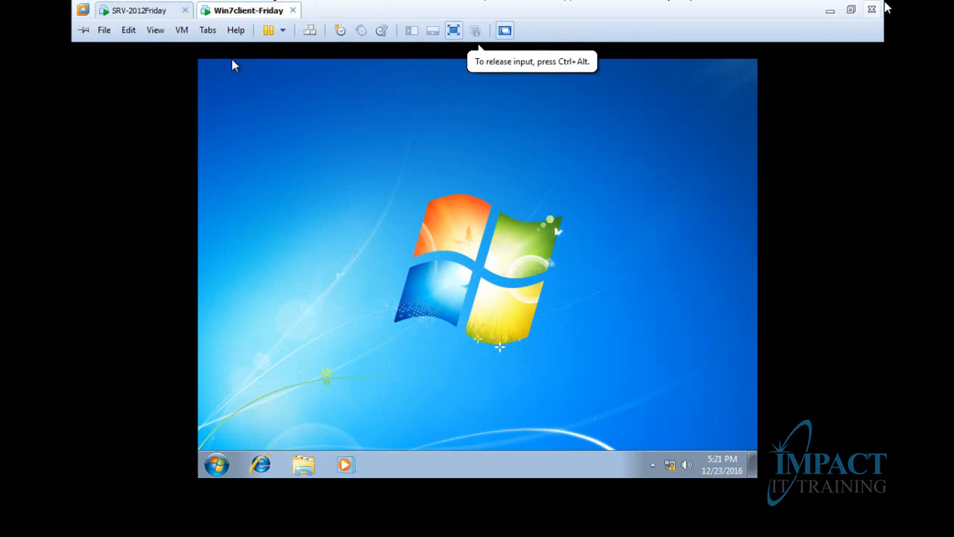
# Create a new GPO named 'Remove Run from start menue' in Group Policy Objects
pyautogui.click(850, 9)
pyautogui.click(528, 523)
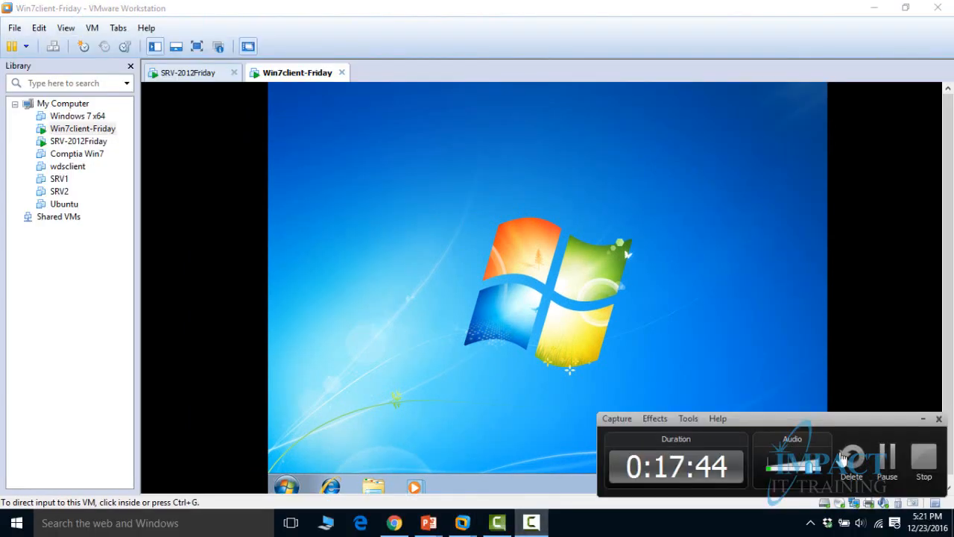
pyautogui.click(887, 456)
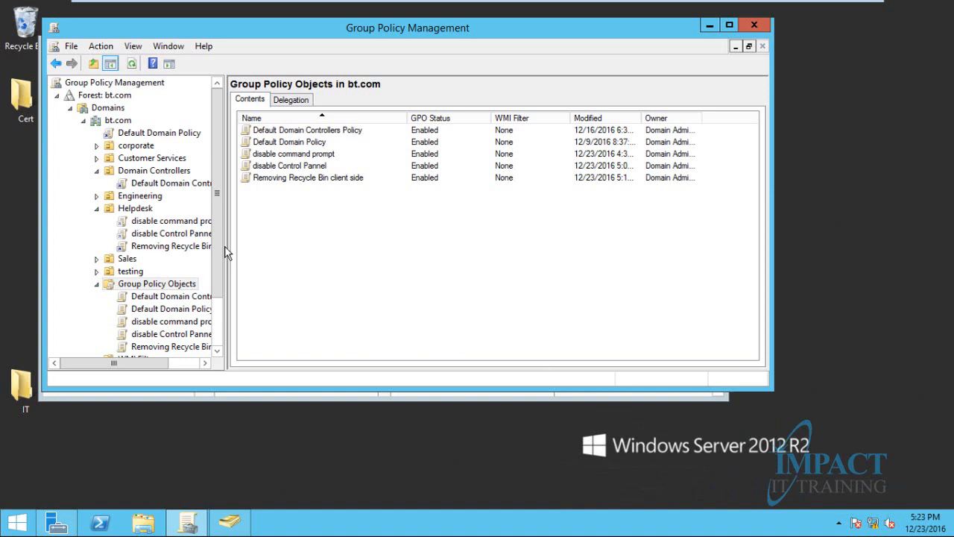
pyautogui.rightClick(261, 227)
pyautogui.click(302, 232)
pyautogui.write('Remover')
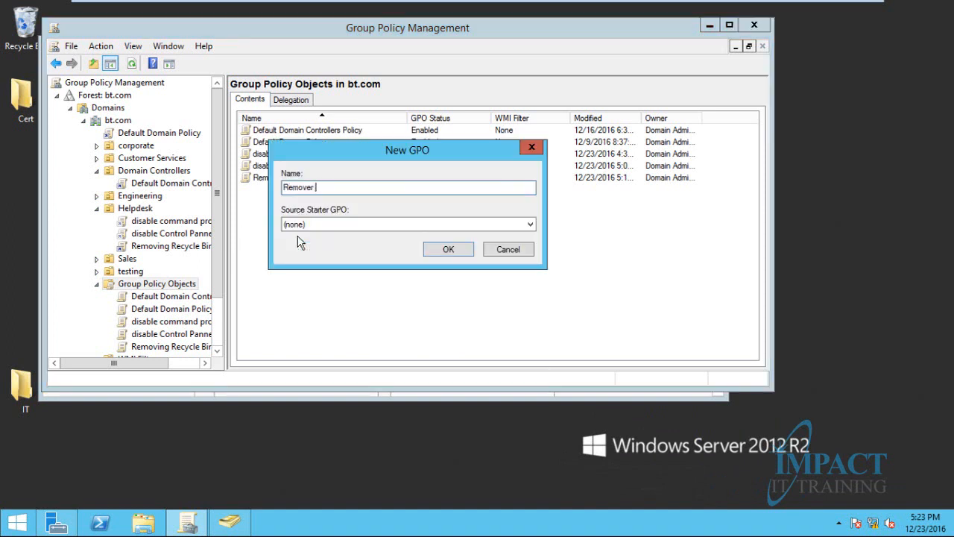
pyautogui.press('BackSpace')
pyautogui.write('Run from start menue')
pyautogui.click(439, 251)
# Open the Remove Run from start menue GPO in Group Policy Management Editor
pyautogui.click(273, 179)
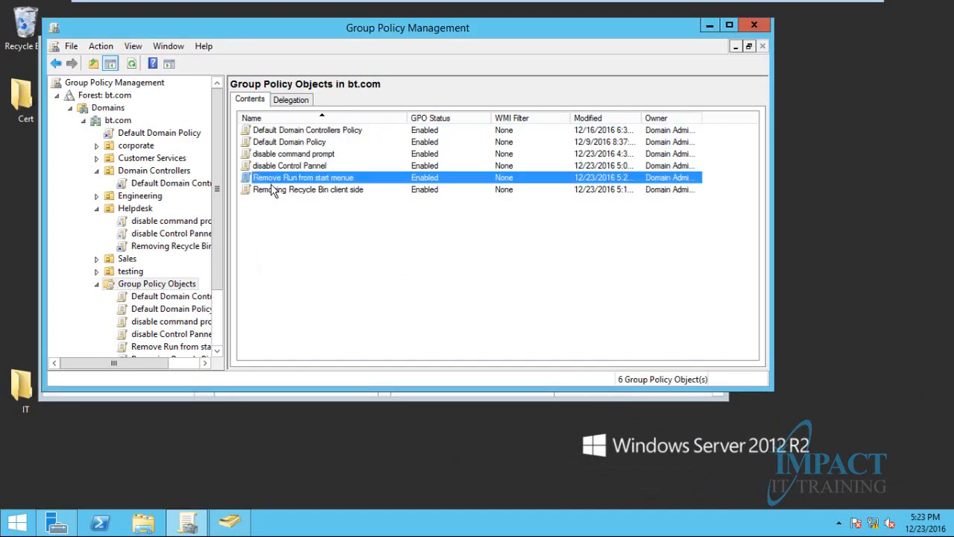
pyautogui.click(273, 189)
pyautogui.click(273, 179)
pyautogui.rightClick(270, 181)
pyautogui.click(302, 189)
# Expand User Configuration > Policies > Administrative Templates > Start Menu and Taskbar and list its settings with their states
pyautogui.click(87, 184)
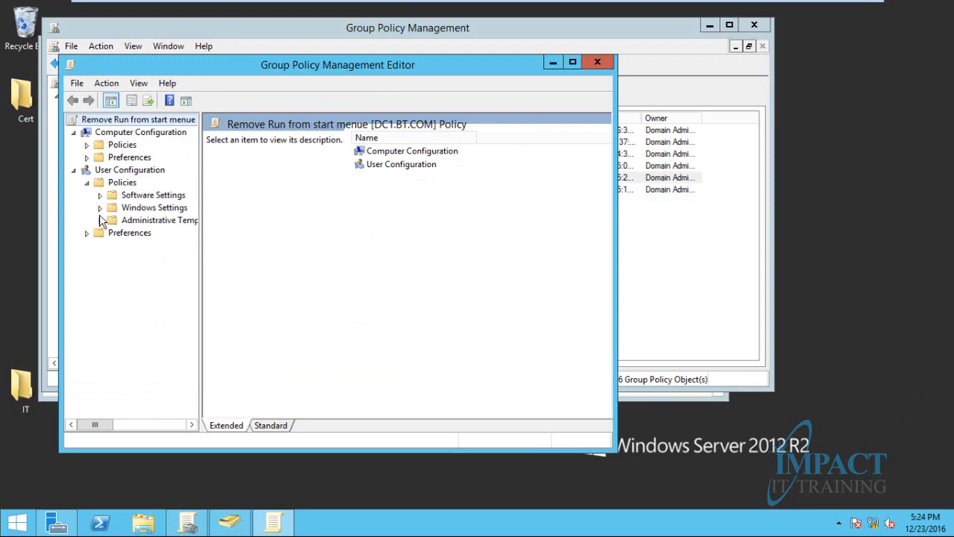
pyautogui.click(99, 233)
pyautogui.click(100, 220)
pyautogui.click(113, 269)
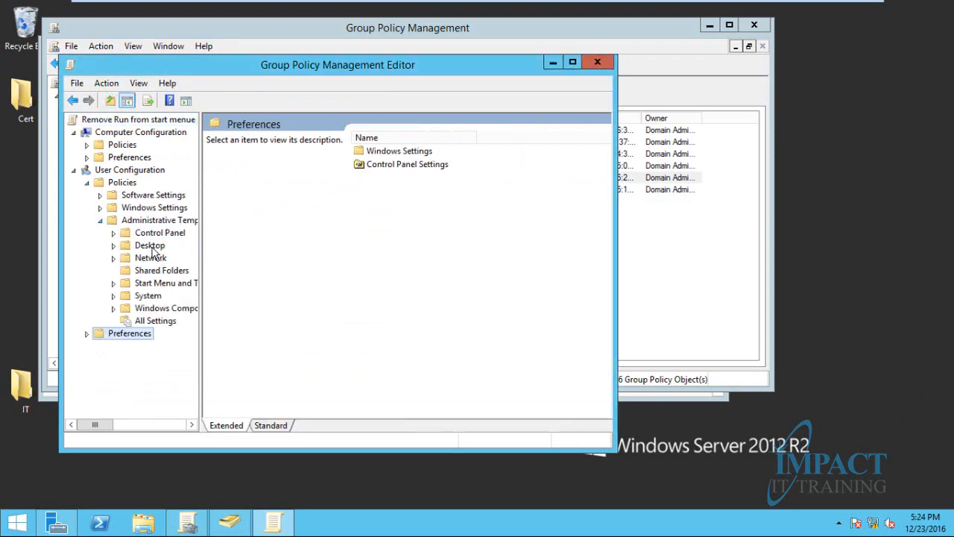
pyautogui.click(114, 284)
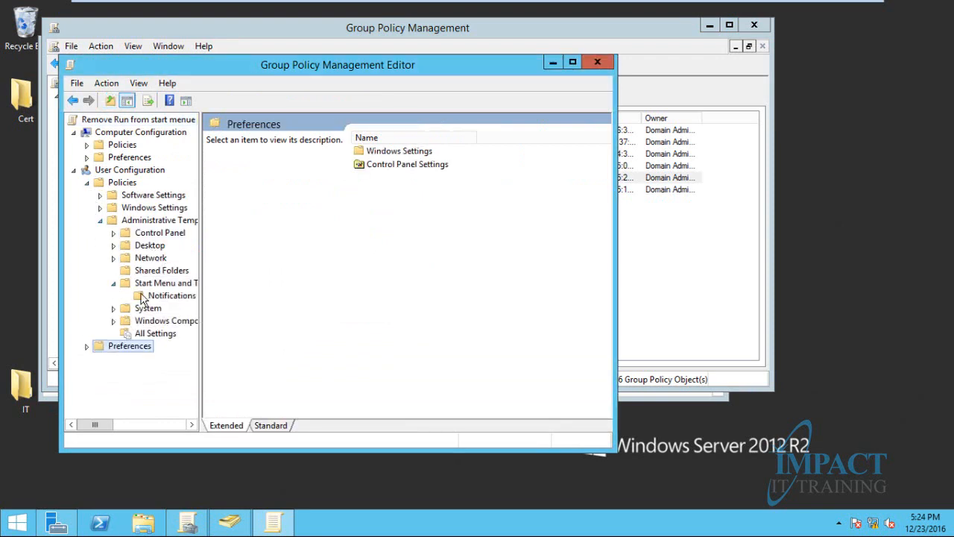
pyautogui.click(162, 283)
pyautogui.click(269, 426)
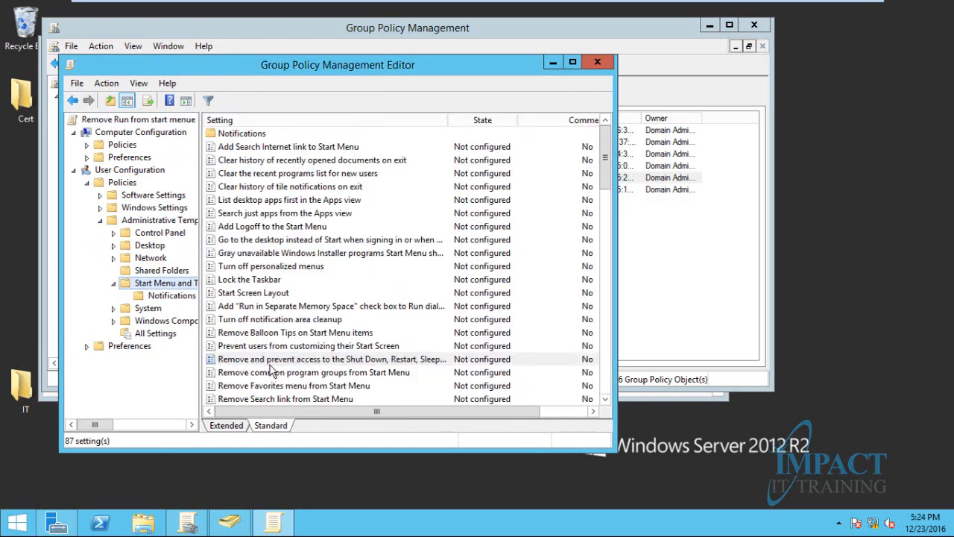
# Browse the Start Menu and Taskbar settings list, briefly checking the Notifications subfolder
pyautogui.click(273, 360)
pyautogui.scroll(-1, 272, 377)
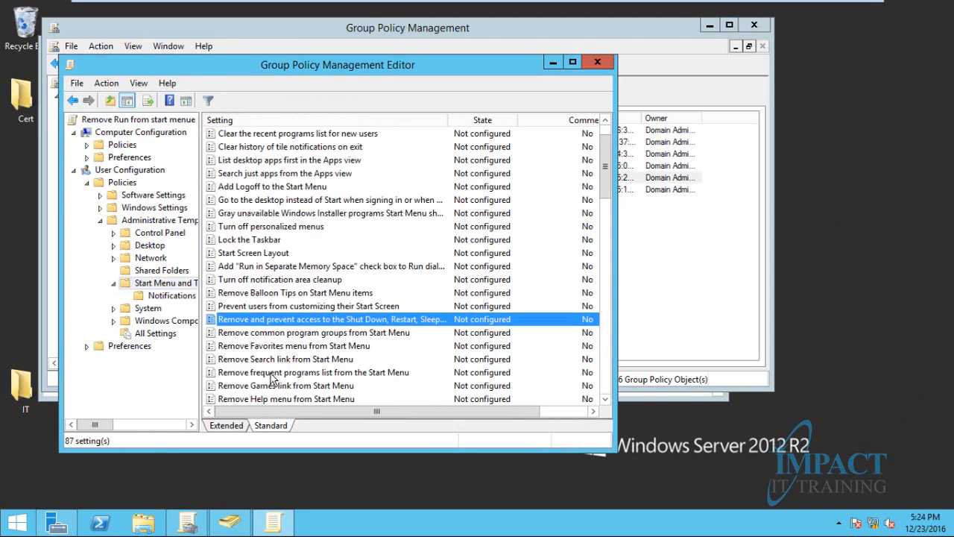
pyautogui.scroll(-1, 272, 380)
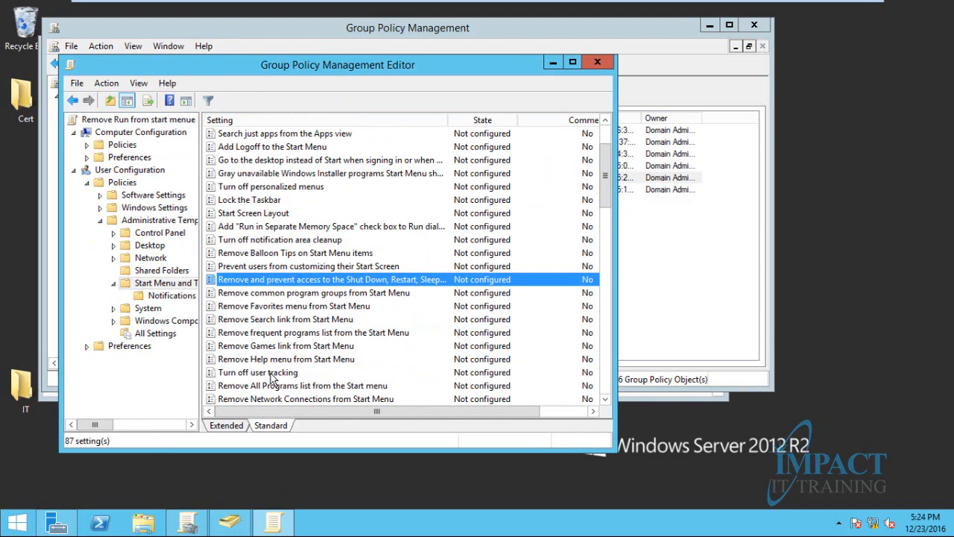
pyautogui.scroll(-1, 272, 379)
pyautogui.scroll(-2, 272, 379)
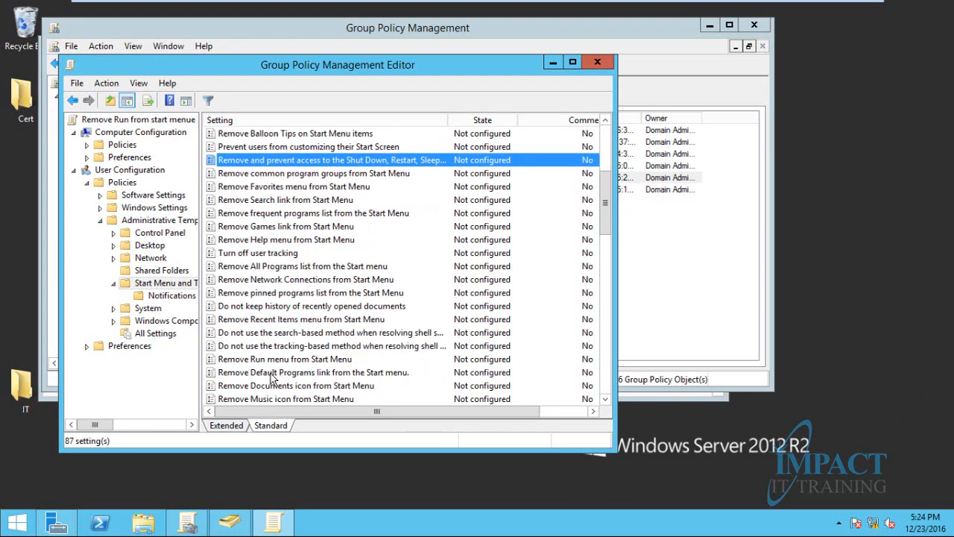
pyautogui.scroll(-1, 272, 379)
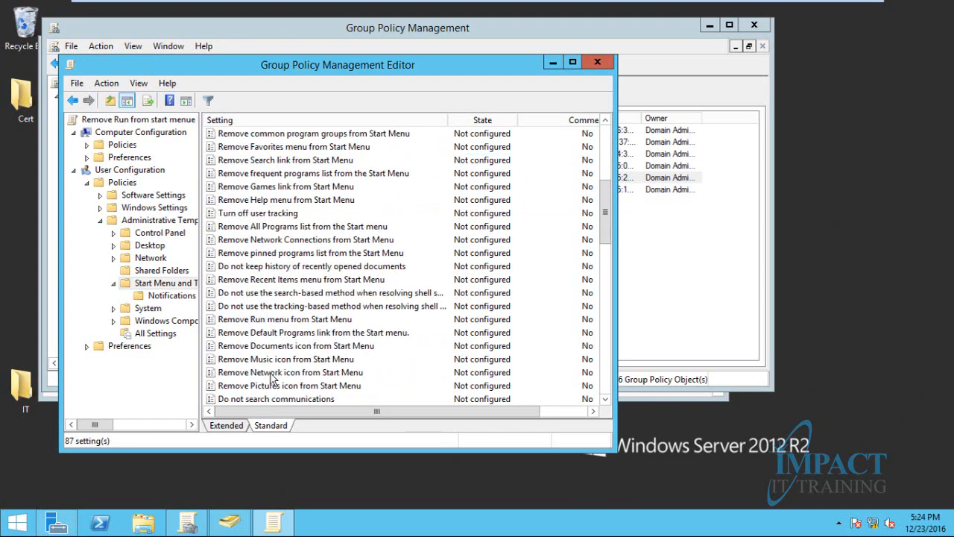
pyautogui.scroll(-1, 272, 379)
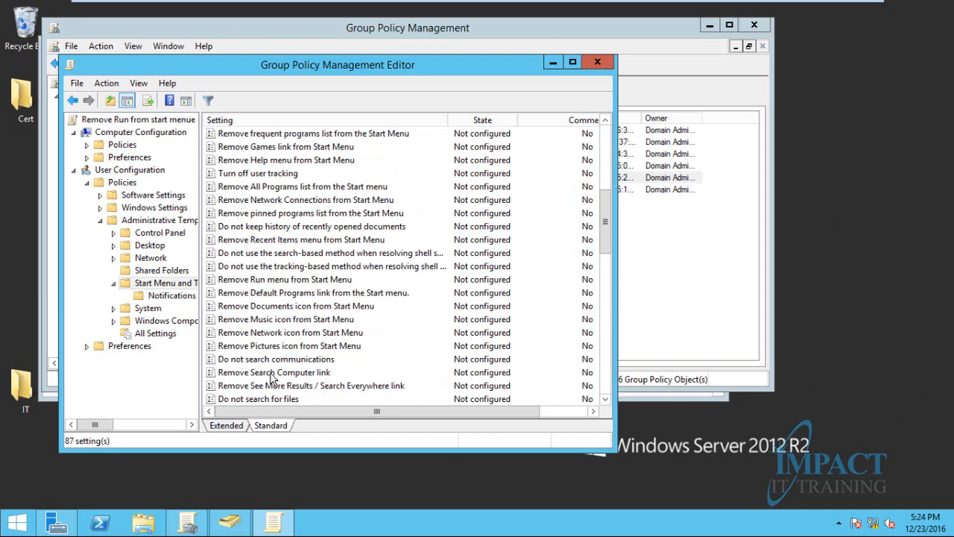
pyautogui.scroll(-1, 272, 379)
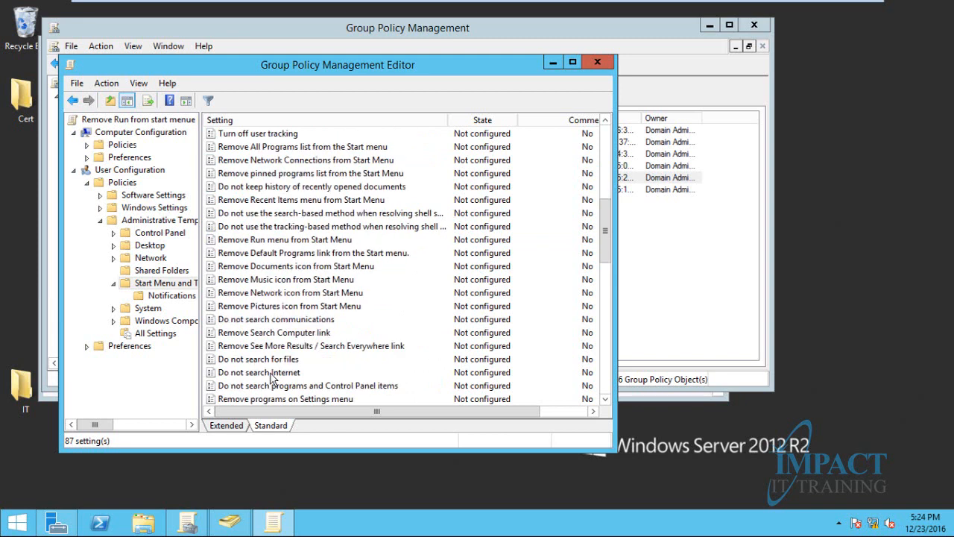
pyautogui.scroll(-1, 272, 379)
pyautogui.scroll(-2, 272, 380)
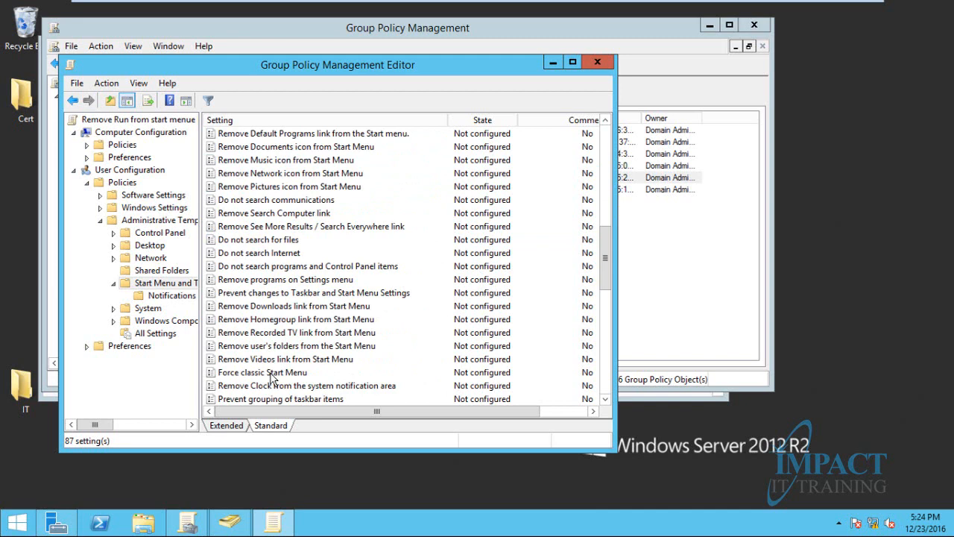
pyautogui.scroll(-2, 272, 379)
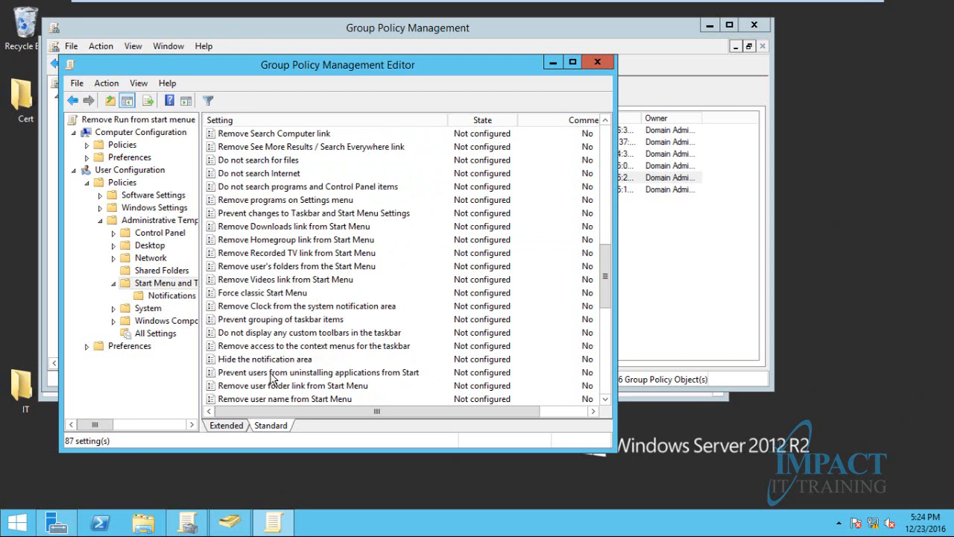
pyautogui.scroll(-1, 272, 379)
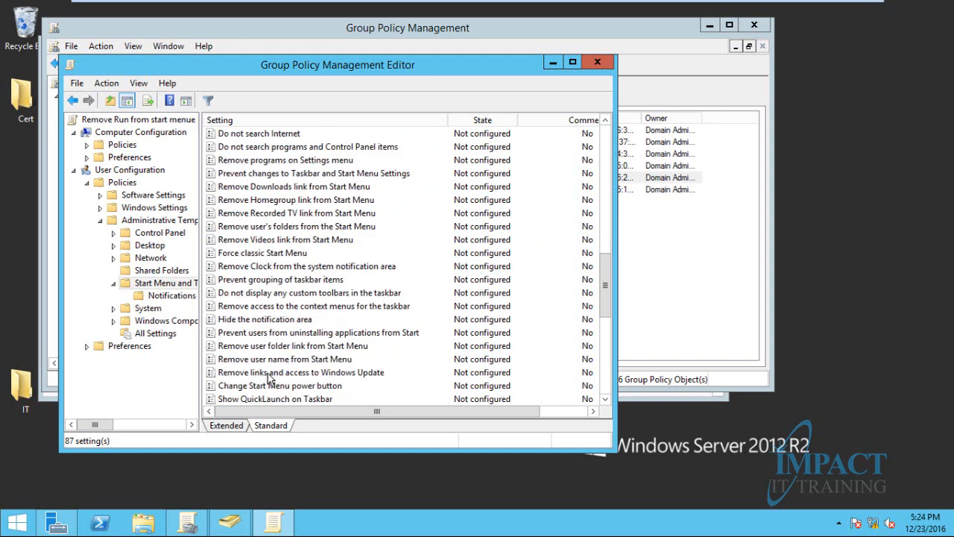
pyautogui.click(255, 280)
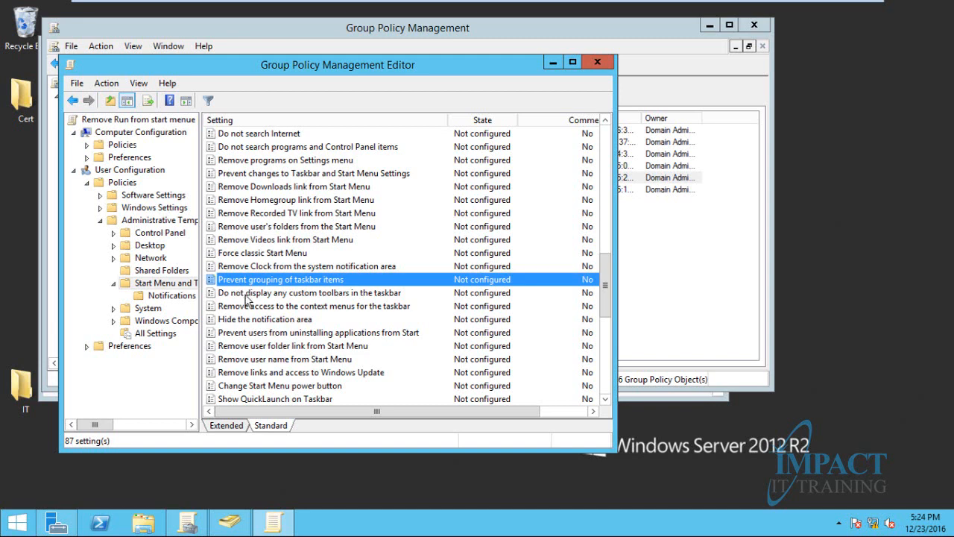
pyautogui.click(247, 267)
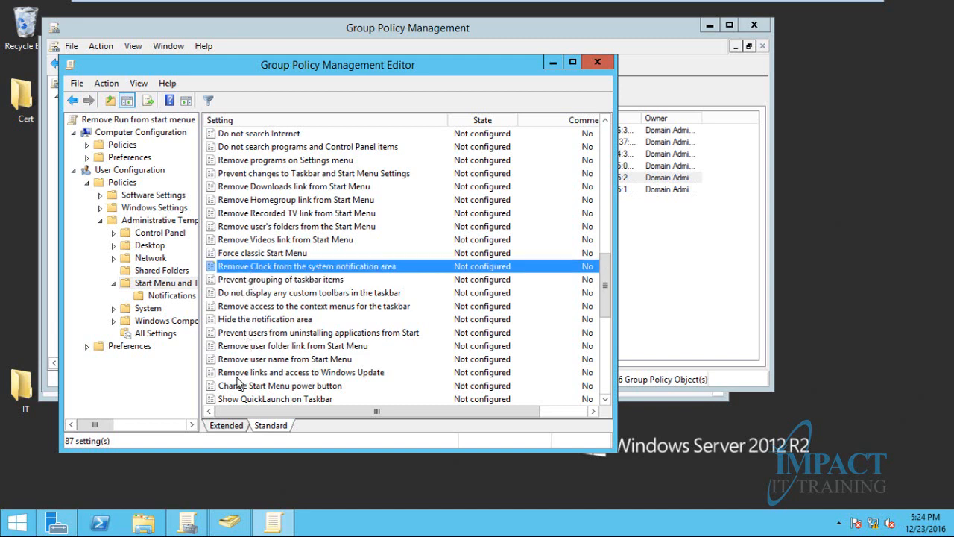
pyautogui.scroll(-5, 246, 372)
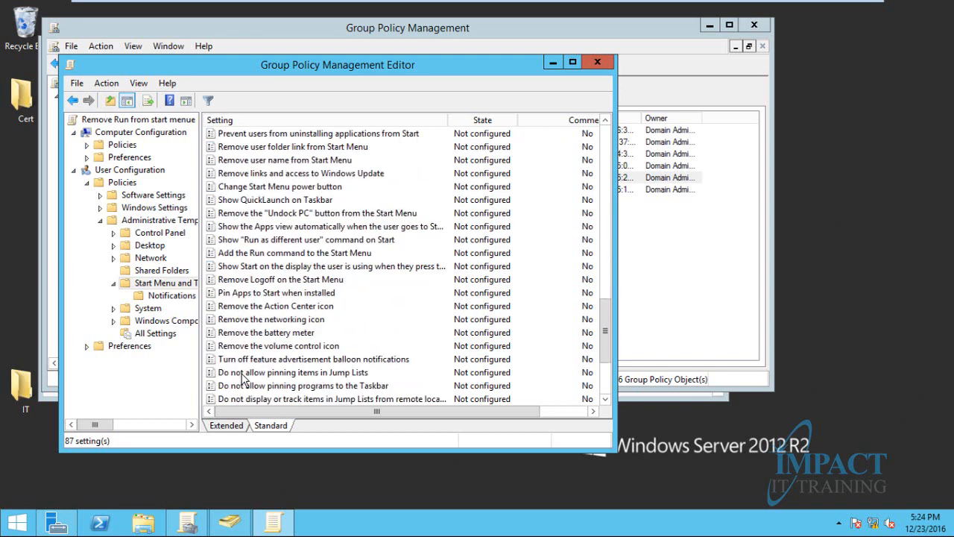
pyautogui.scroll(-3, 242, 378)
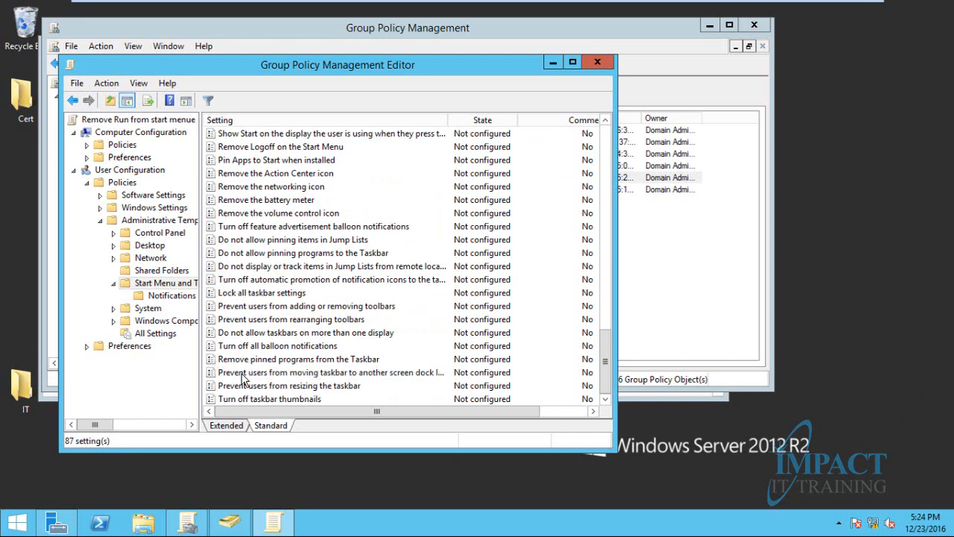
pyautogui.scroll(2, 242, 378)
pyautogui.scroll(5, 242, 378)
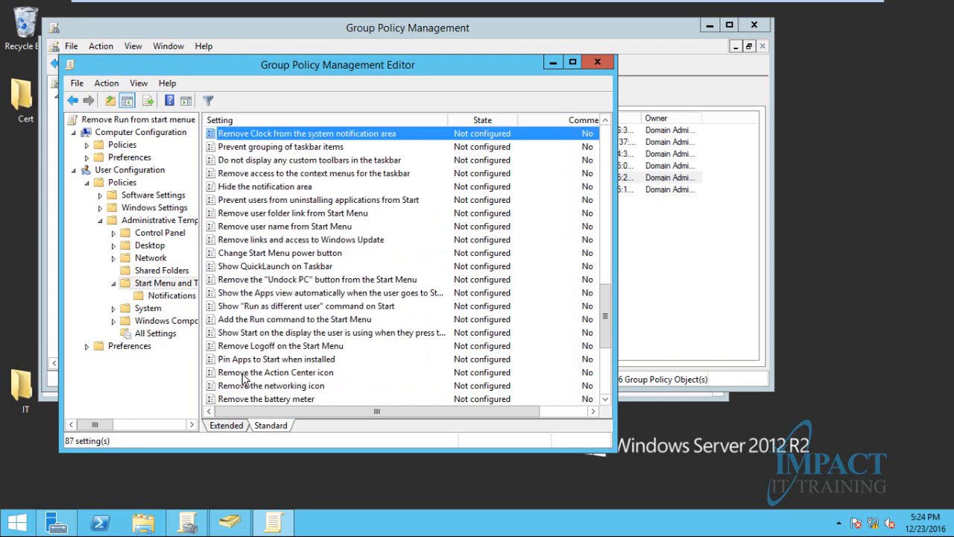
pyautogui.click(168, 297)
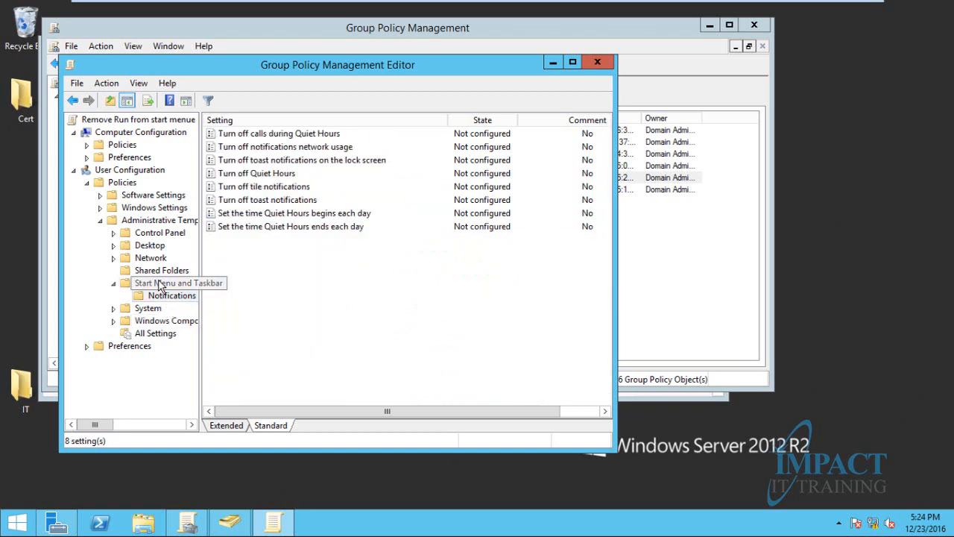
pyautogui.click(161, 288)
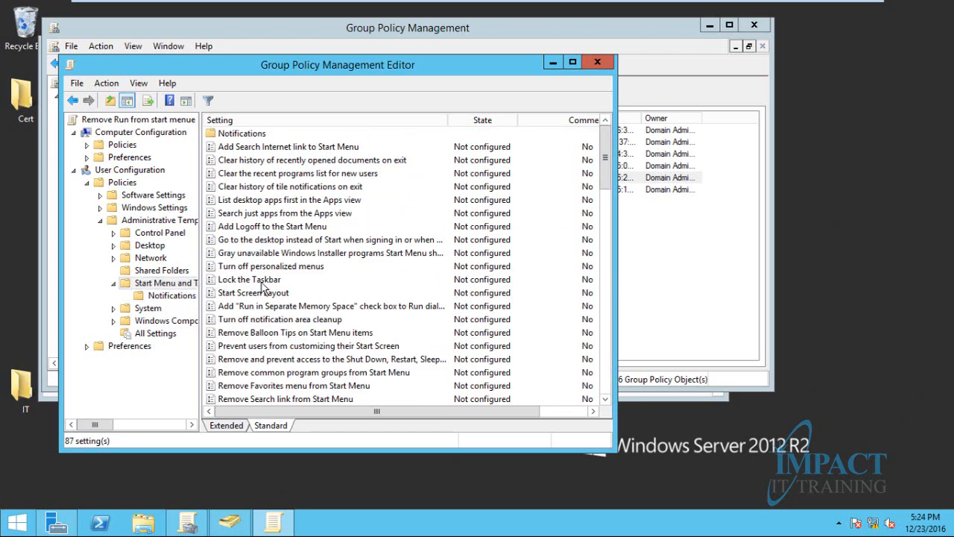
# Scroll down and select the 'Remove Run menu from Start Menu' setting
pyautogui.click(114, 308)
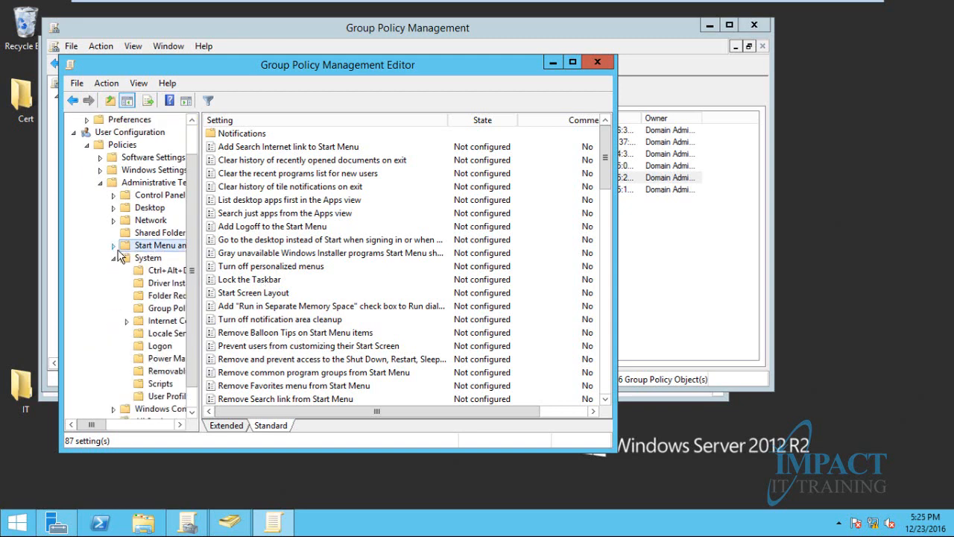
pyautogui.click(114, 269)
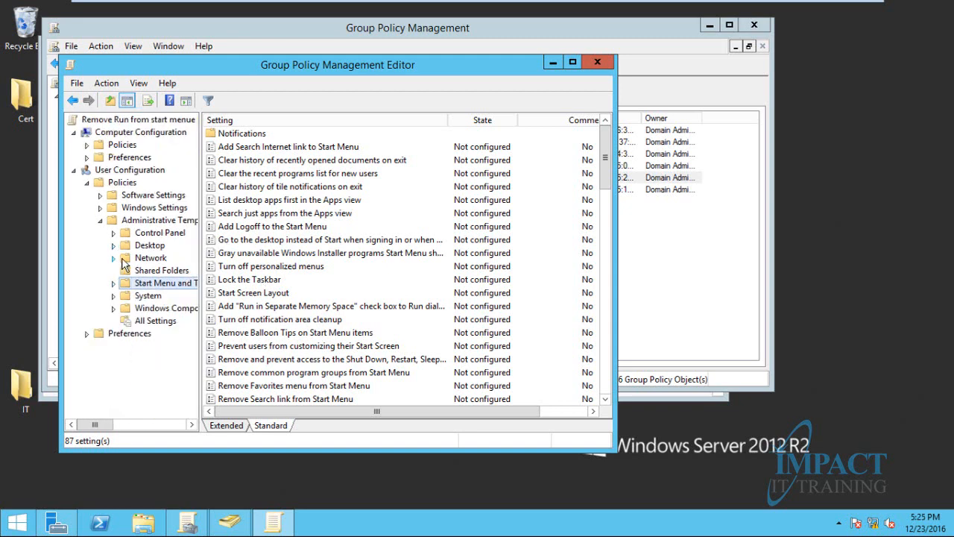
pyautogui.click(244, 281)
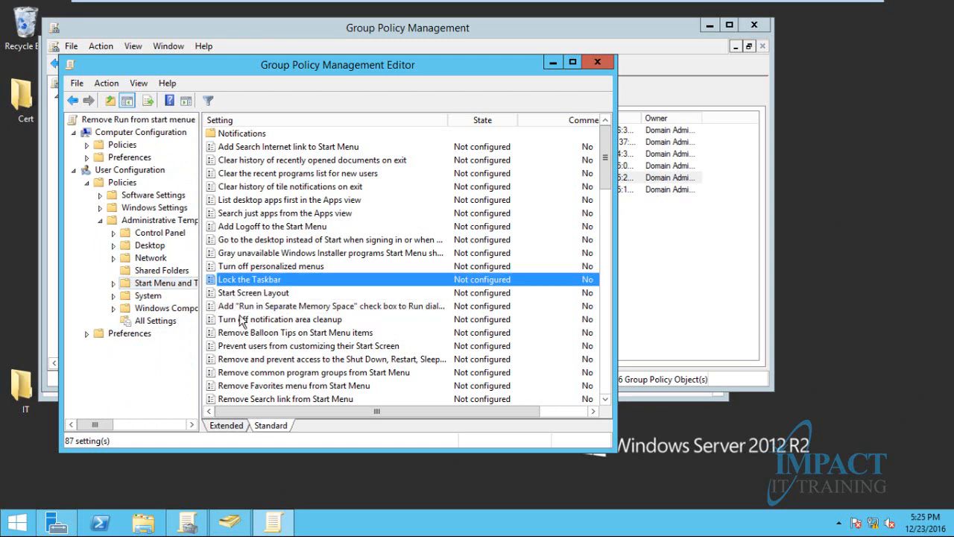
pyautogui.scroll(-1, 242, 320)
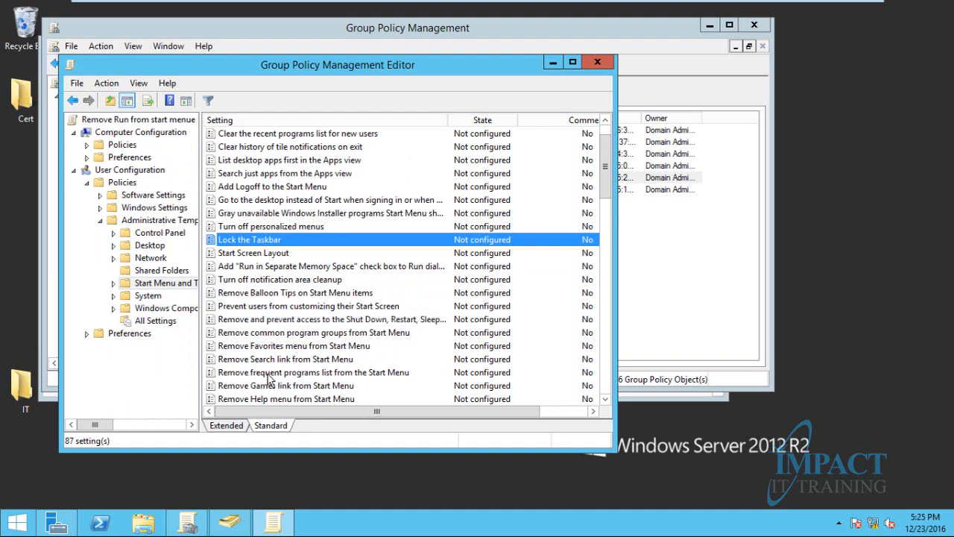
pyautogui.scroll(-1, 270, 379)
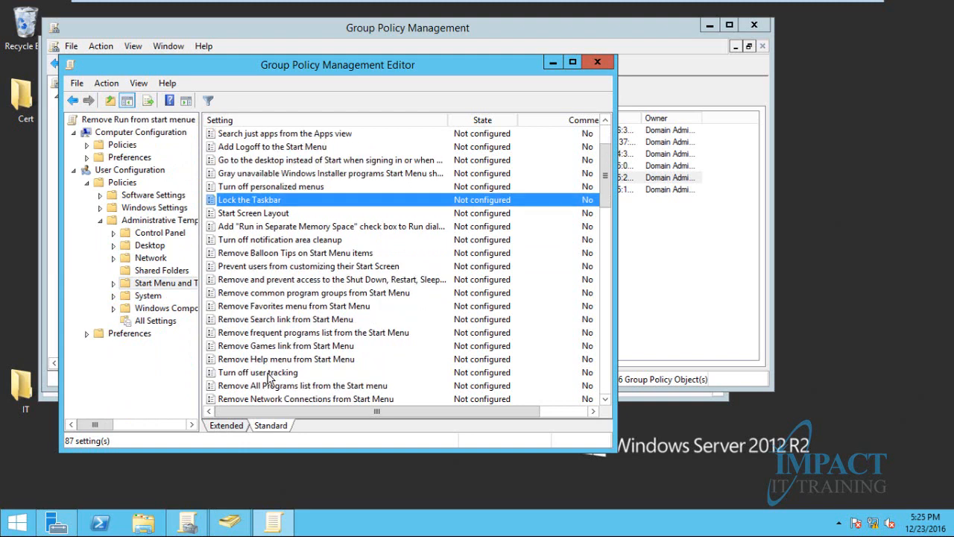
pyautogui.scroll(-1, 270, 379)
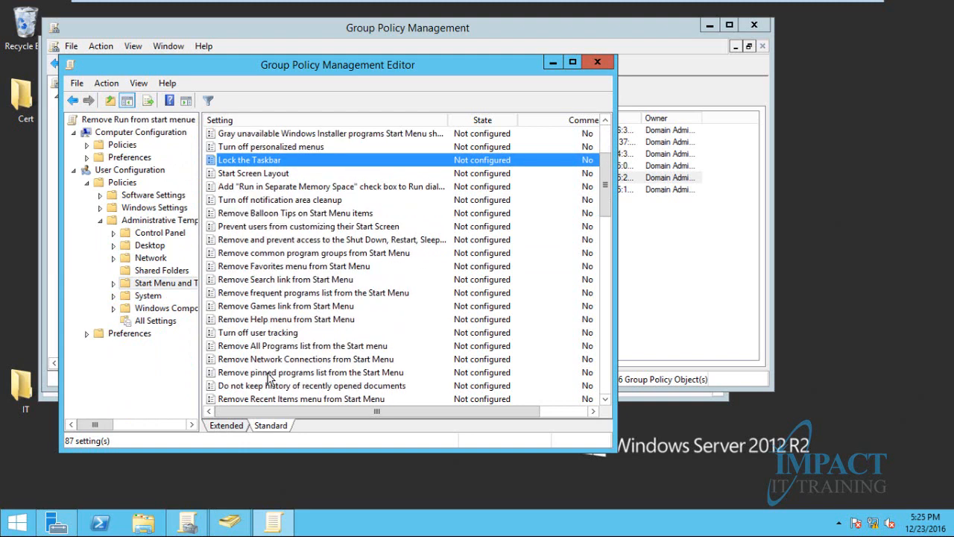
pyautogui.scroll(-1, 270, 379)
pyautogui.scroll(-1, 270, 379)
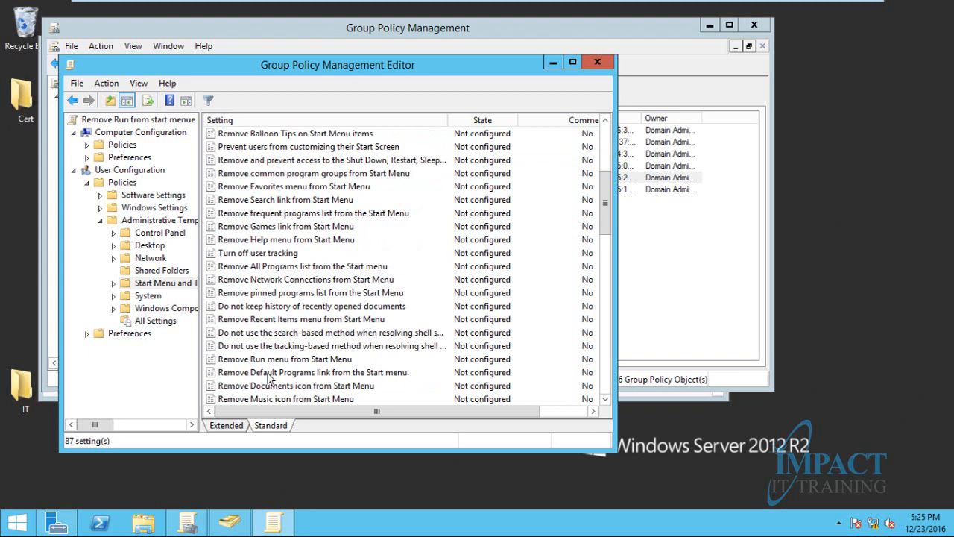
pyautogui.click(272, 360)
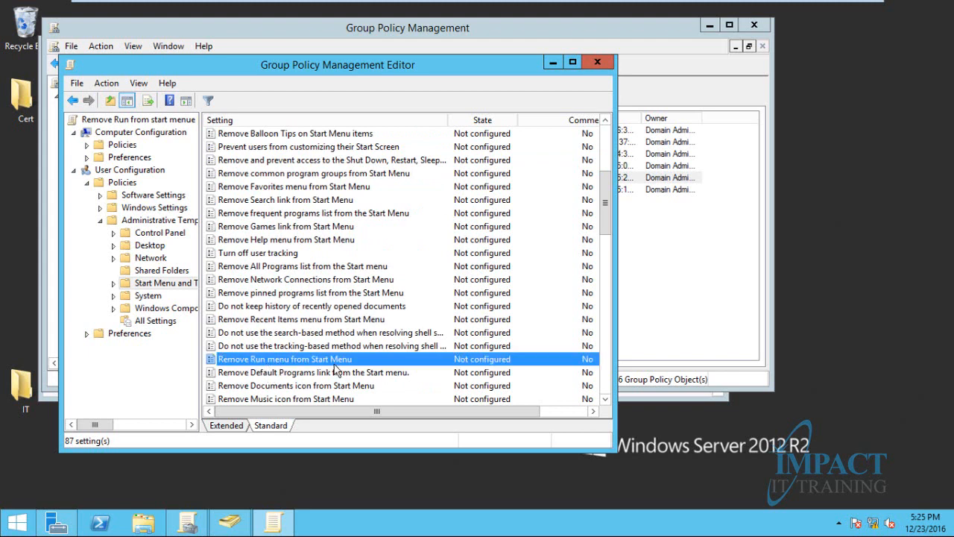
# Set 'Remove Run menu from Start Menu' to Enabled and apply it
pyautogui.doubleClick(328, 361)
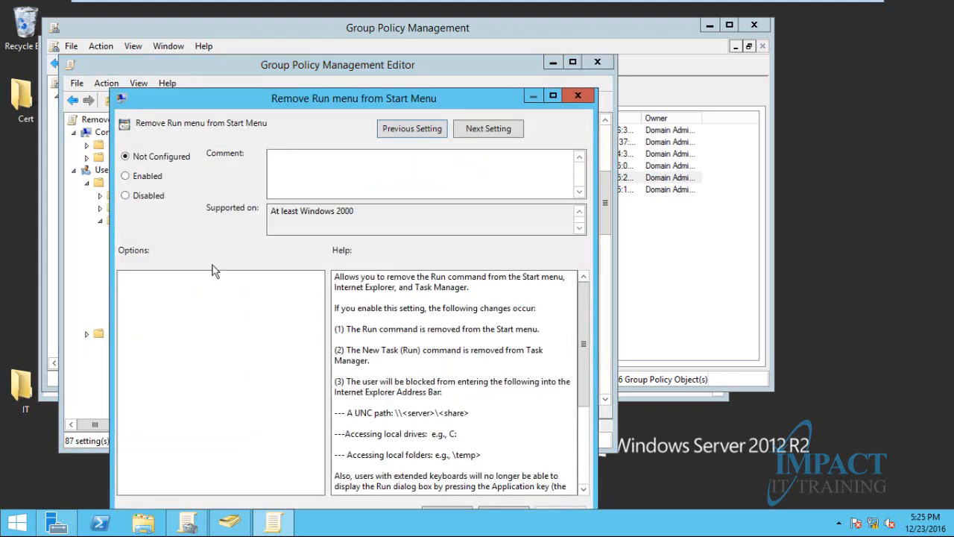
pyautogui.click(141, 177)
pyautogui.moveTo(279, 104); pyautogui.dragTo(287, 56)
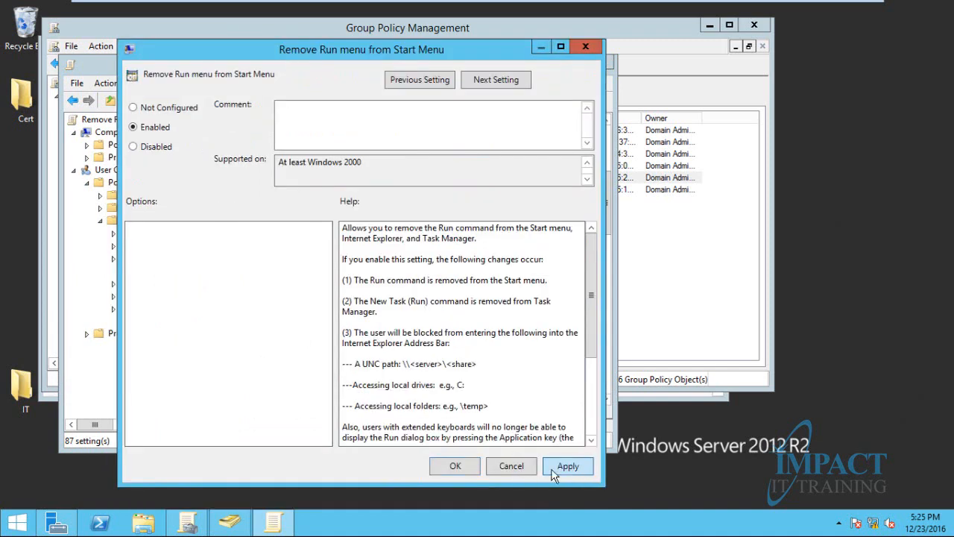
pyautogui.click(565, 468)
pyautogui.click(455, 467)
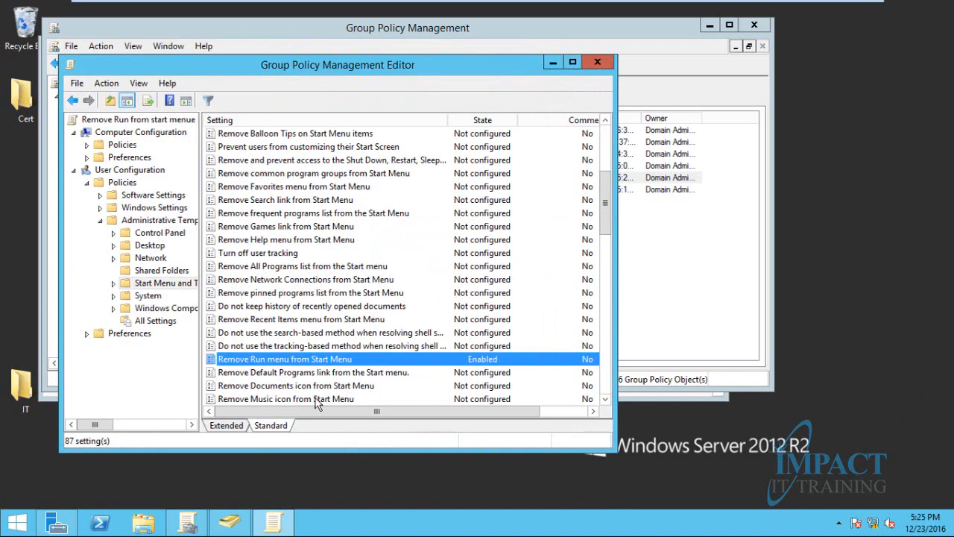
# Close the editor and link the existing 'Remove Run from start menue' GPO to Helpdesk
pyautogui.click(597, 62)
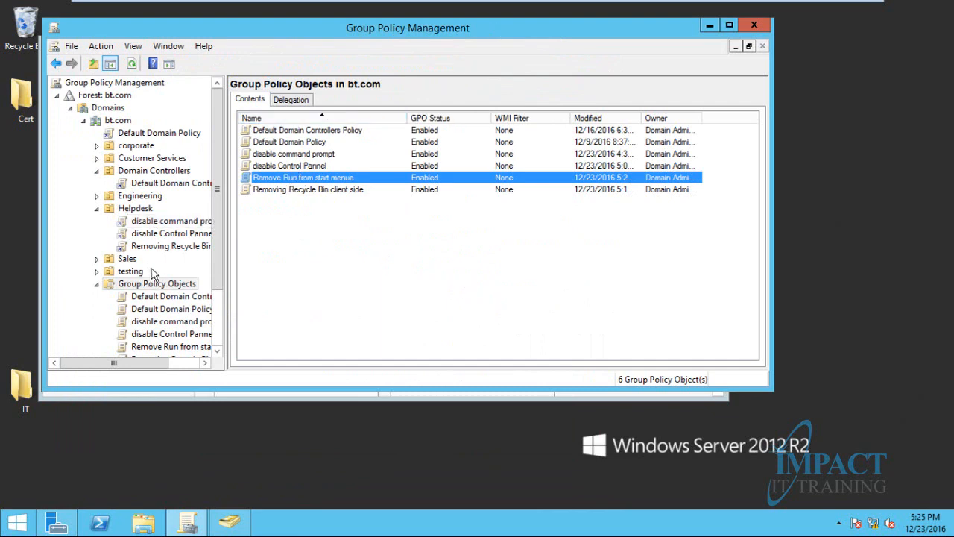
pyautogui.rightClick(136, 210)
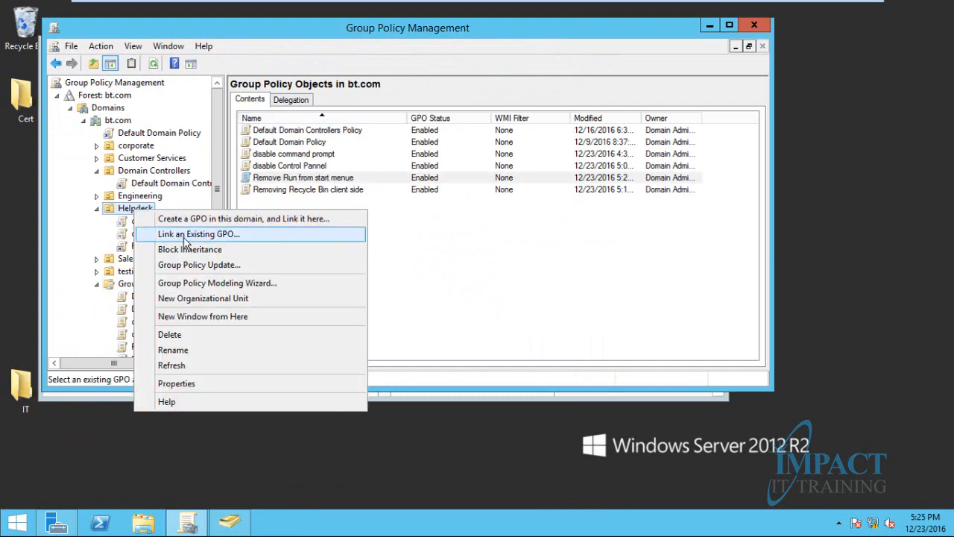
pyautogui.click(186, 235)
pyautogui.click(329, 212)
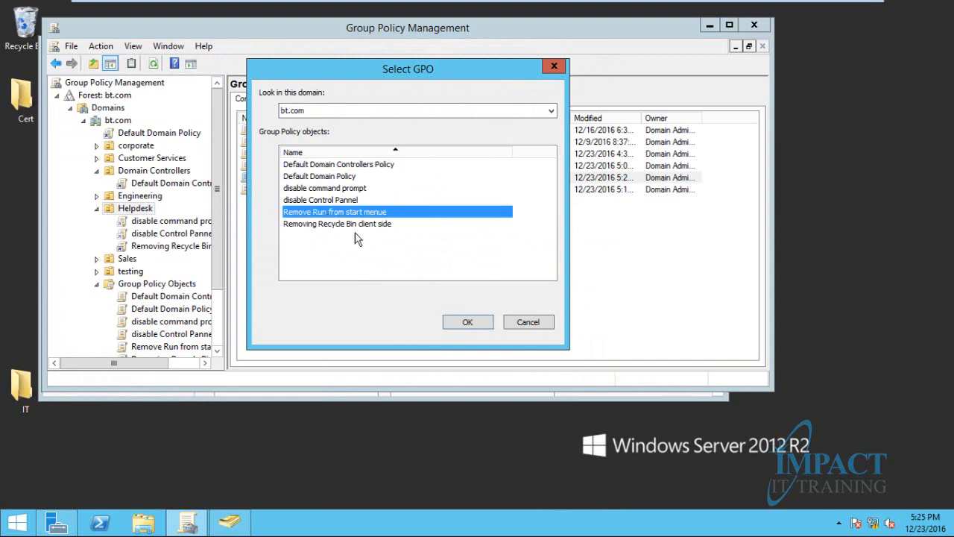
pyautogui.click(464, 322)
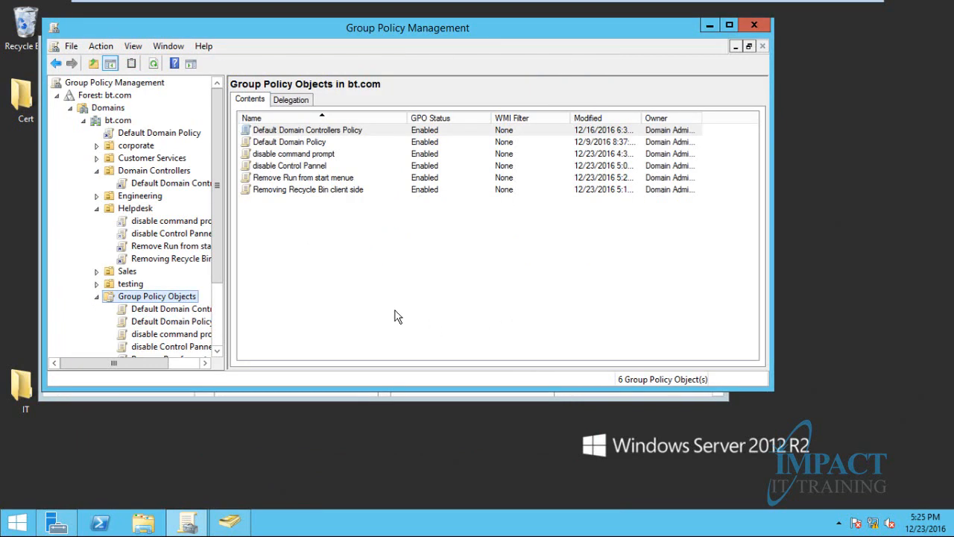
# Run gpupdate /force on the server until the computer policy update succeeds
pyautogui.press('super+r')
pyautogui.press('Return')
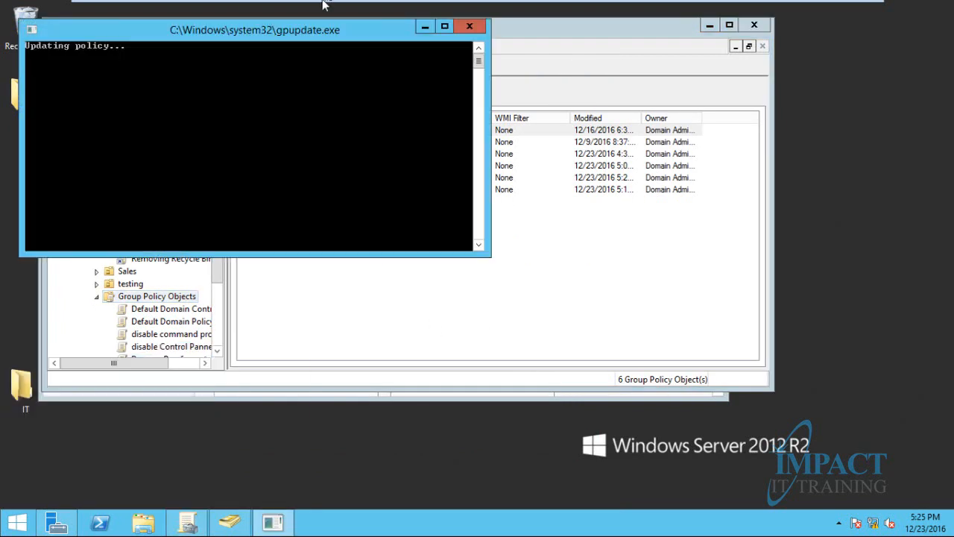
pyautogui.moveTo(323, 3)
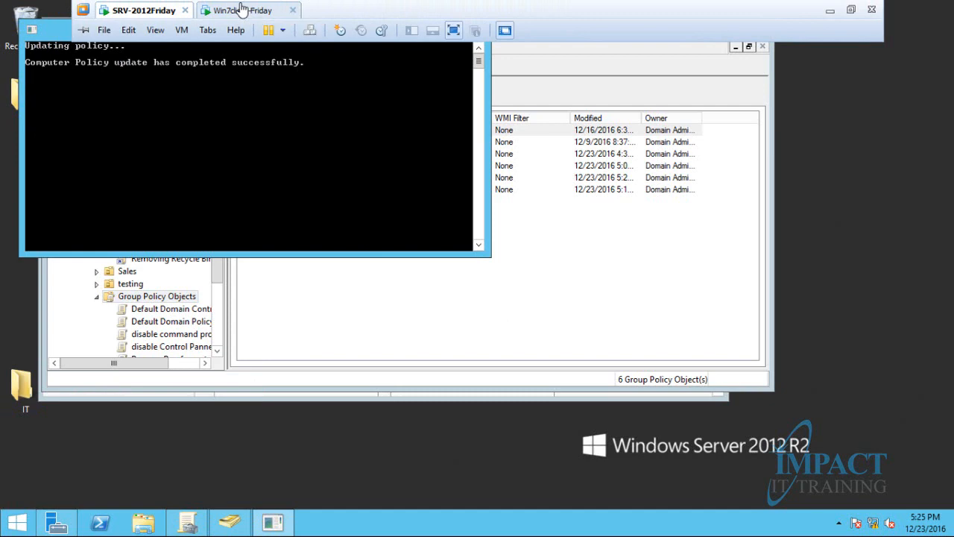
pyautogui.click(241, 9)
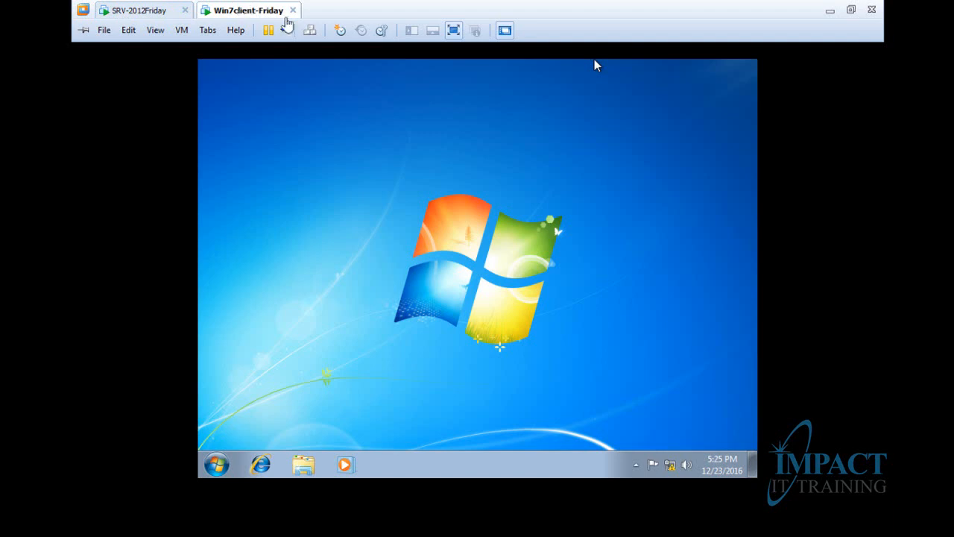
# On Win7client-Friday, run gpupdate /force and close the console once the update completes
pyautogui.click(594, 65)
pyautogui.click(217, 464)
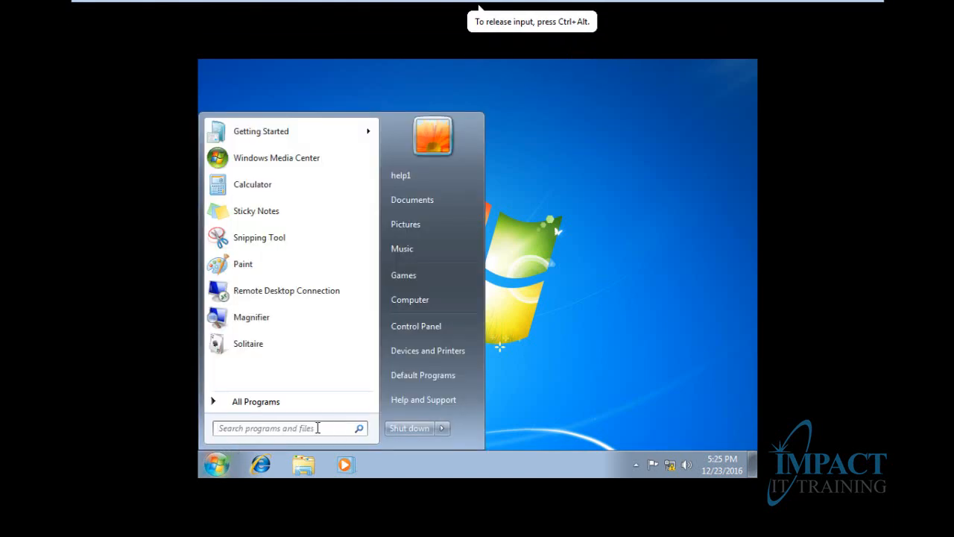
pyautogui.press('super+r')
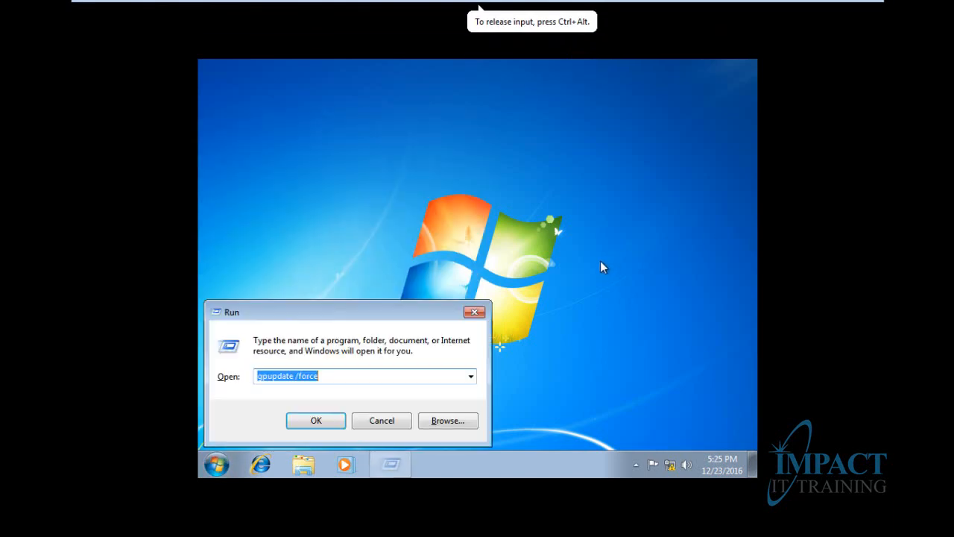
pyautogui.press('Return')
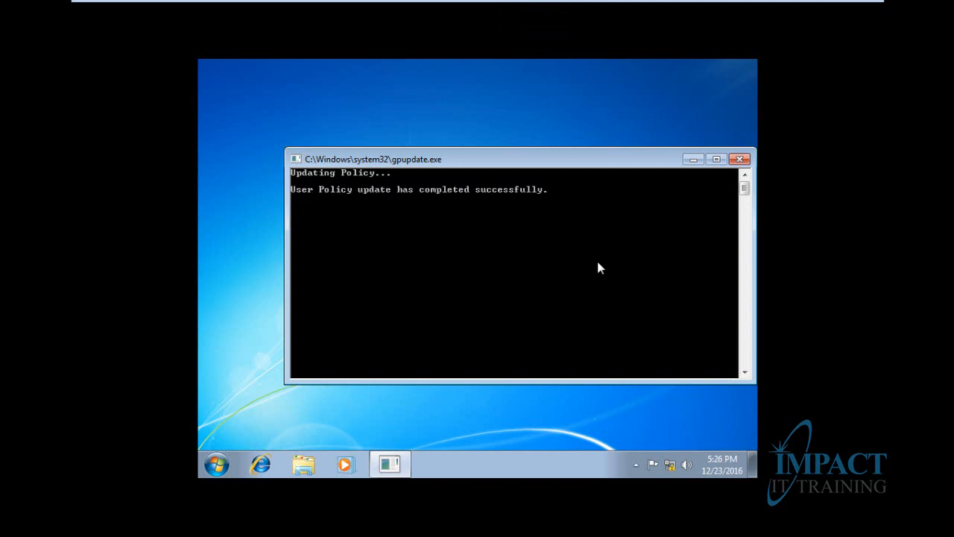
pyautogui.click(740, 159)
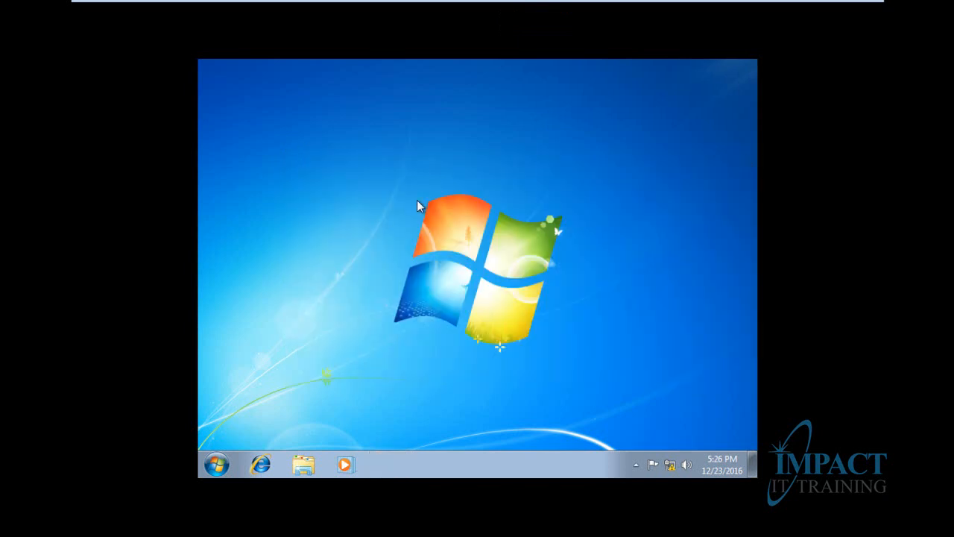
pyautogui.press('super+r')
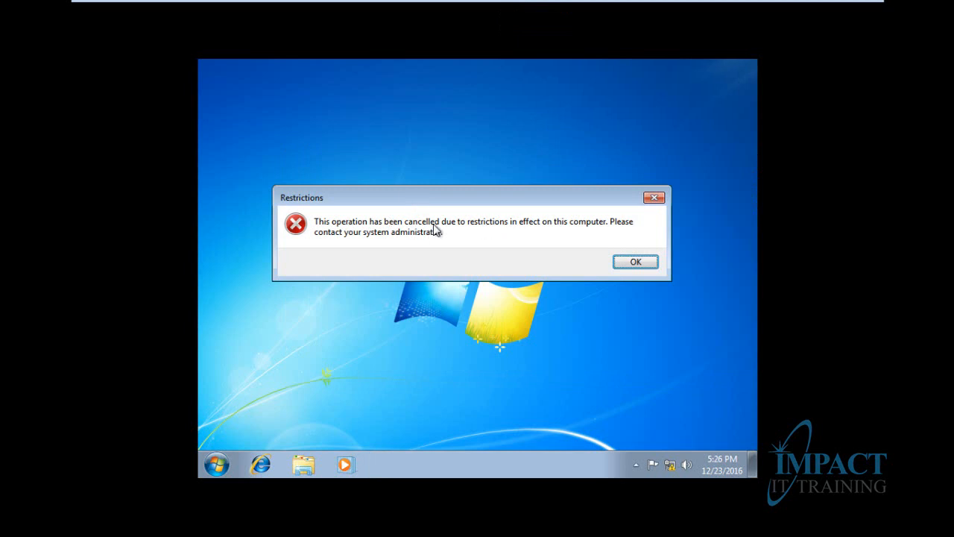
pyautogui.click(652, 199)
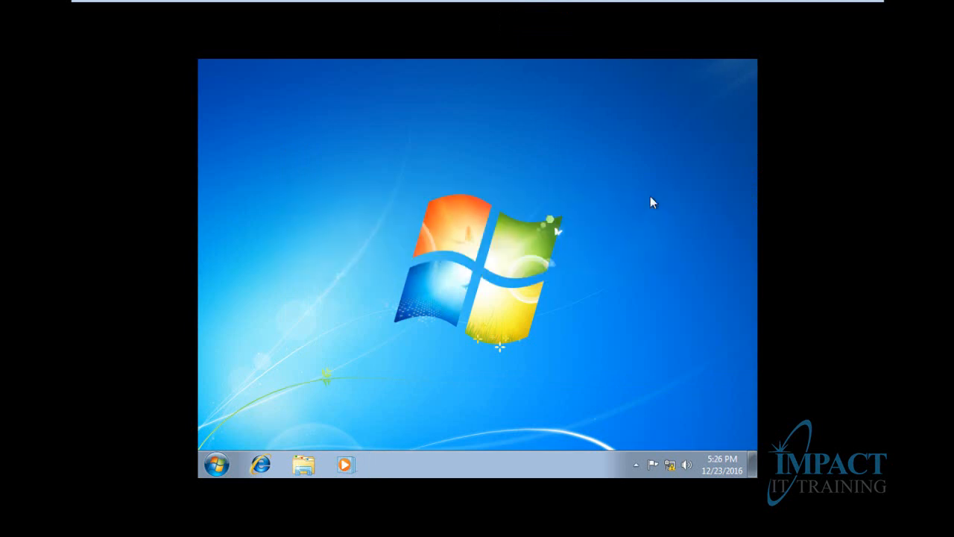
pyautogui.click(212, 468)
pyautogui.click(279, 429)
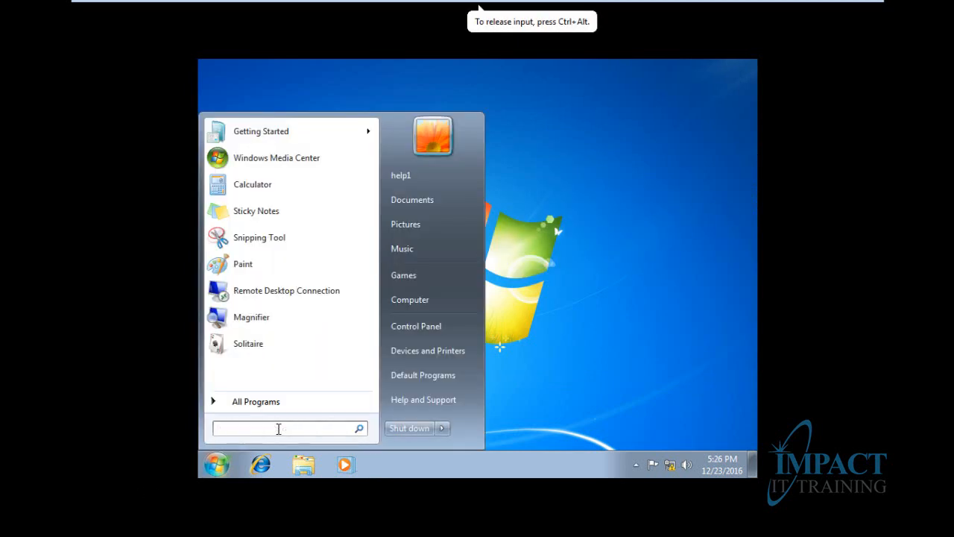
pyautogui.write('cmd')
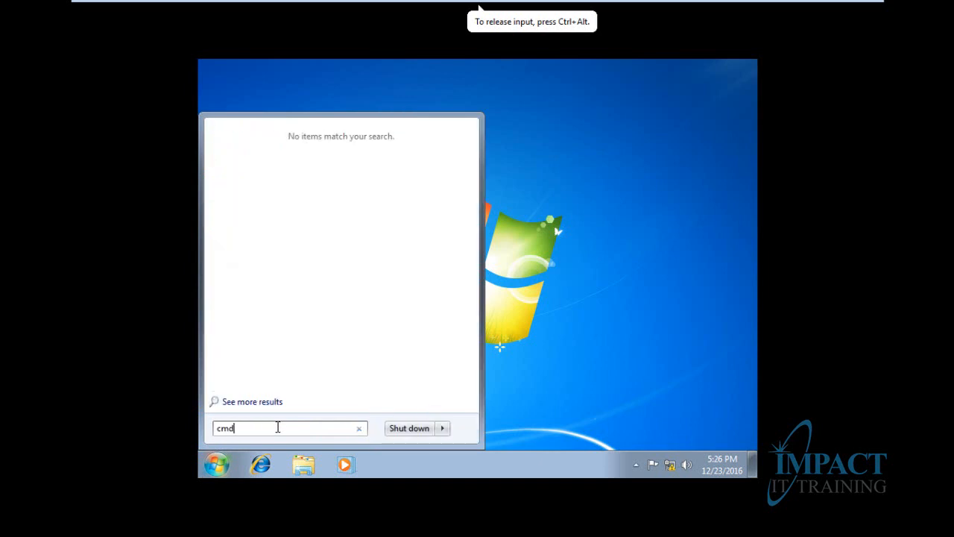
pyautogui.press('Return')
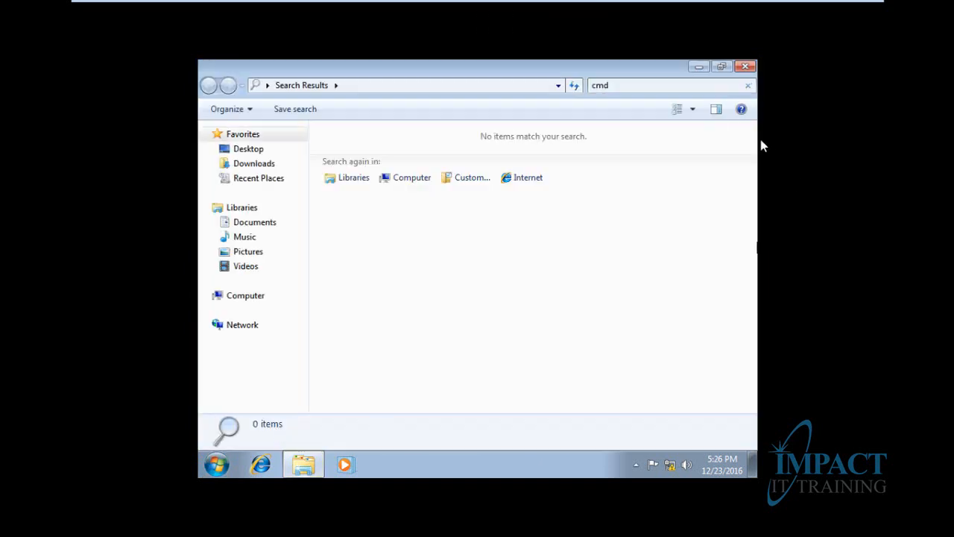
pyautogui.click(746, 66)
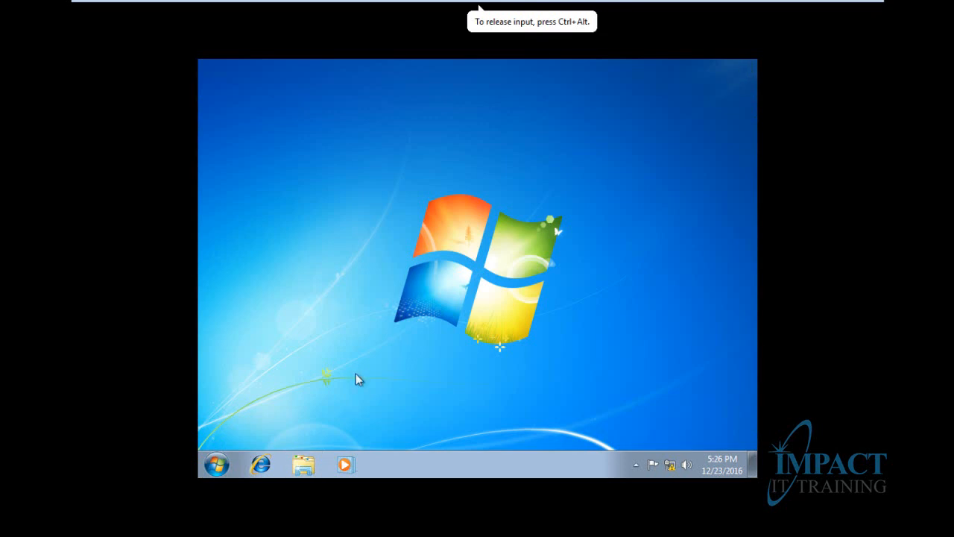
pyautogui.click(217, 464)
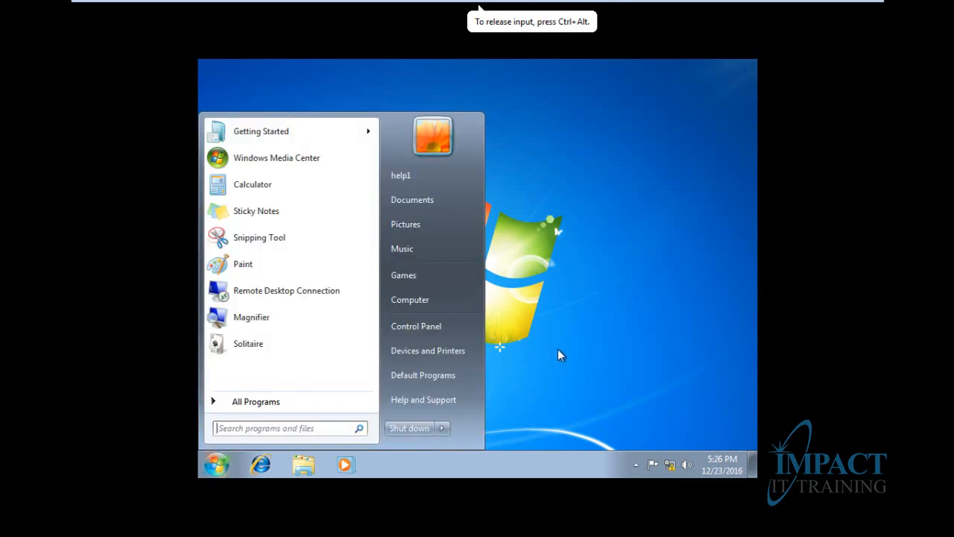
pyautogui.write('cmd')
pyautogui.press('Return')
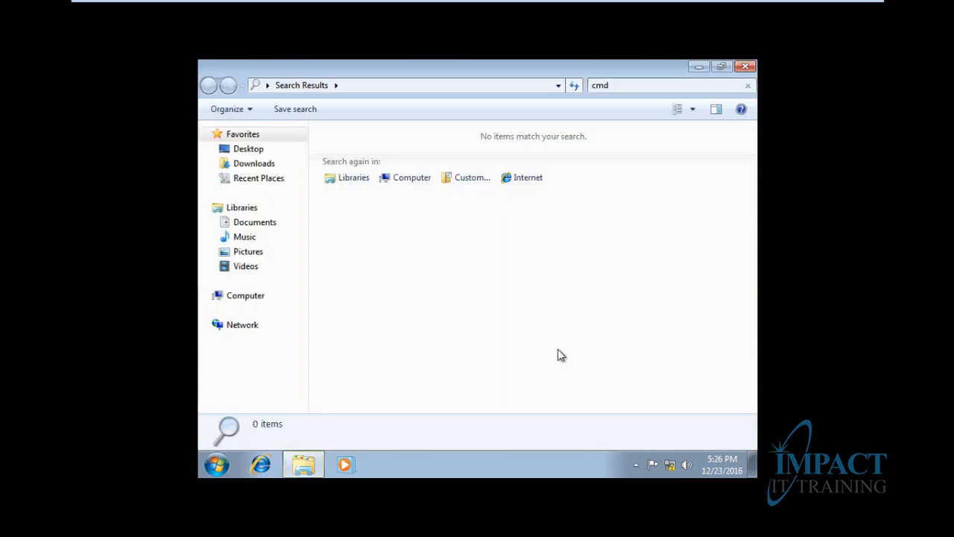
pyautogui.click(750, 68)
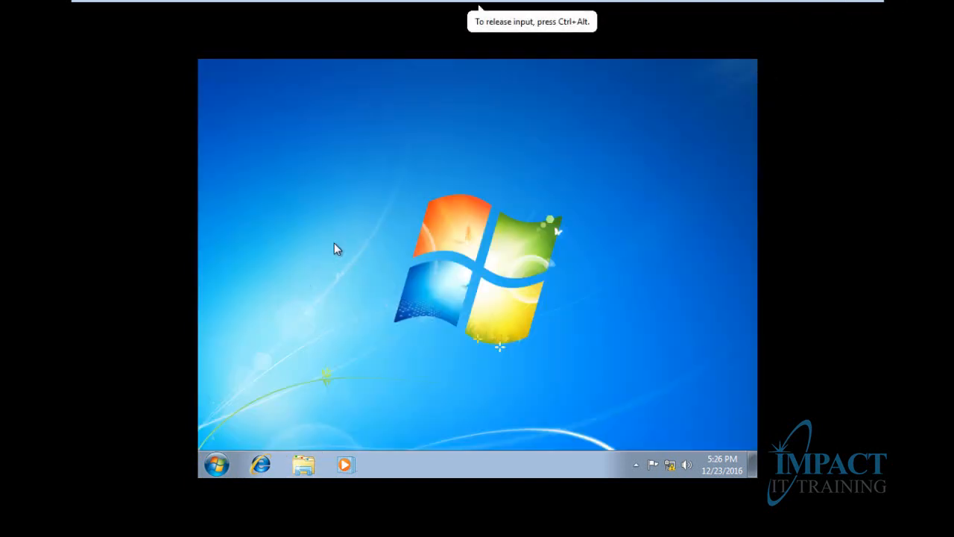
pyautogui.press('super+r')
pyautogui.click(352, 319)
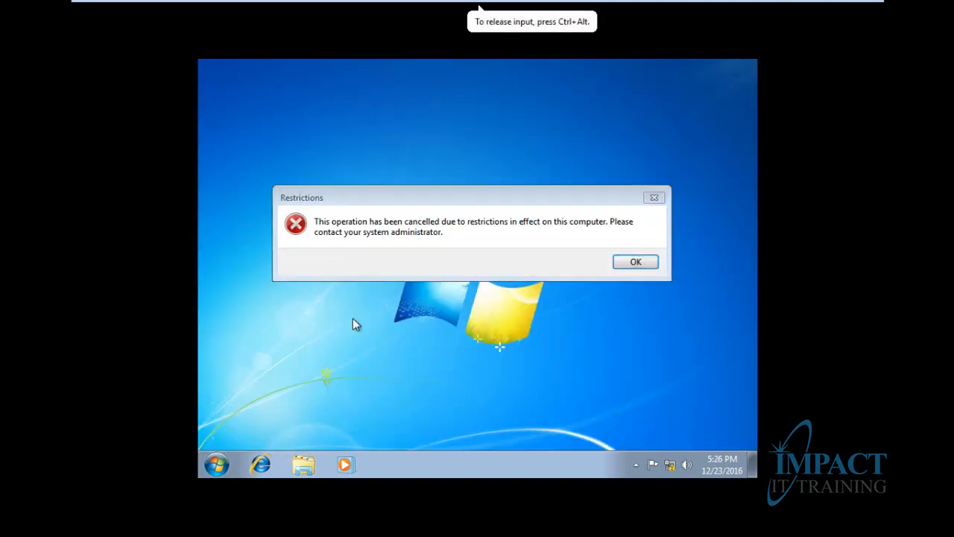
pyautogui.click(637, 262)
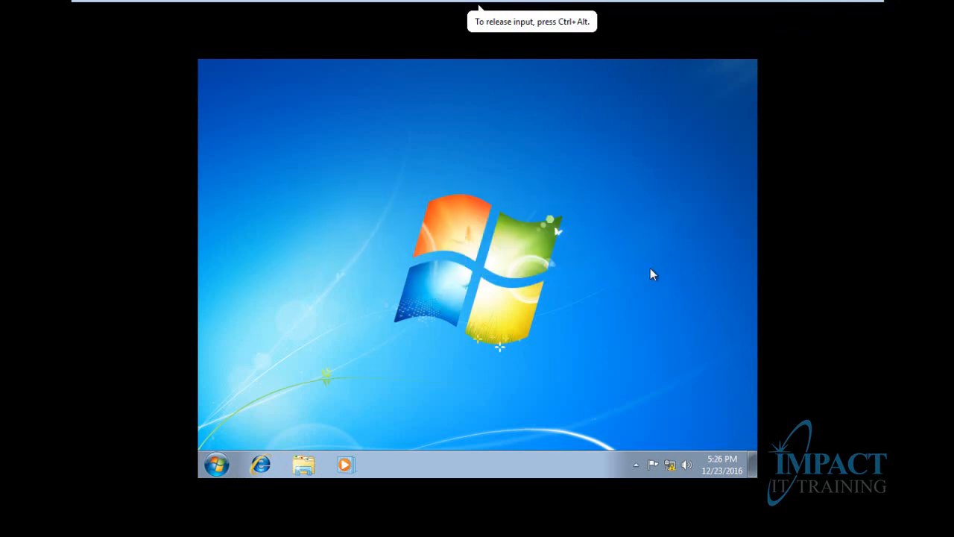